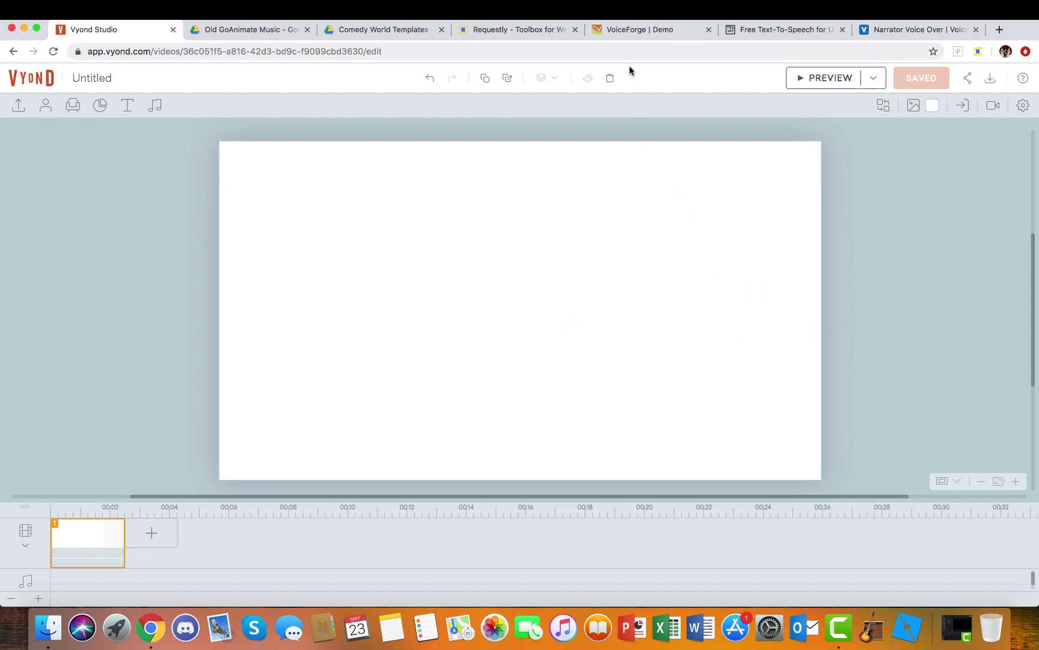
# - Reload the VoiceForge demo page with the developer tools closed
pyautogui.click(625, 31)
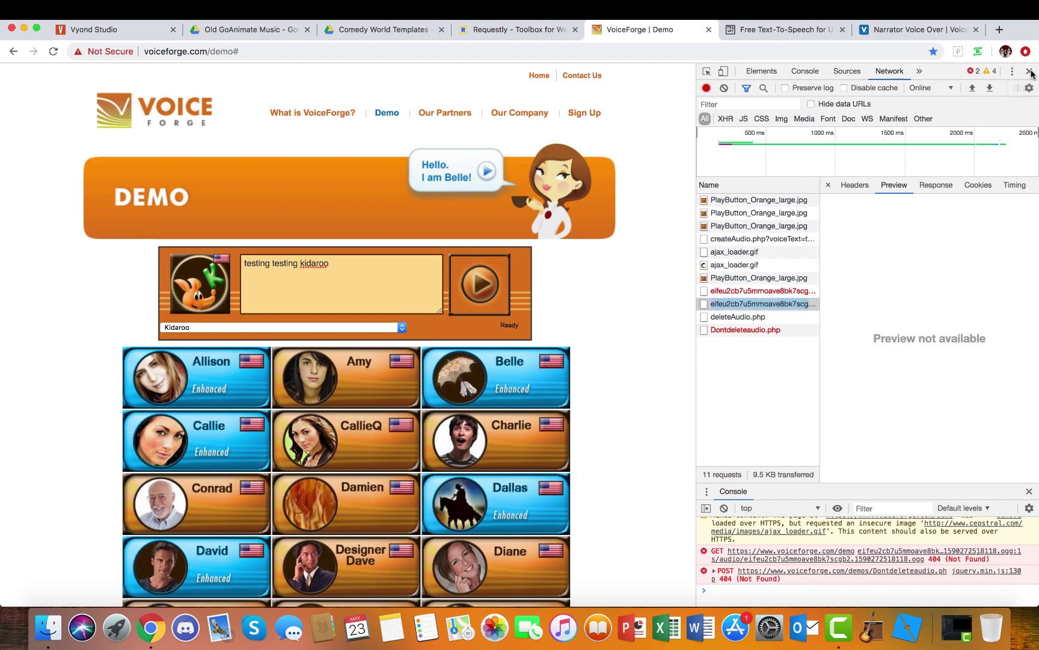
pyautogui.click(1029, 71)
pyautogui.click(55, 52)
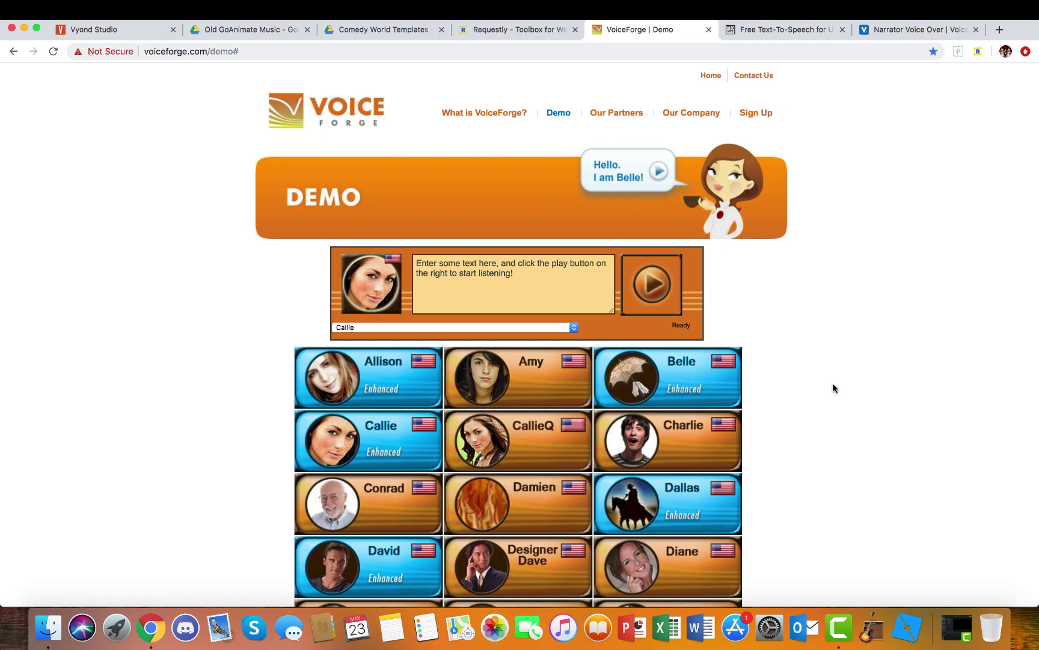
# - Look over the voice grid, then bring up the 'VoiceForge voices' Requestly rule
pyautogui.scroll(-15, 833, 483)
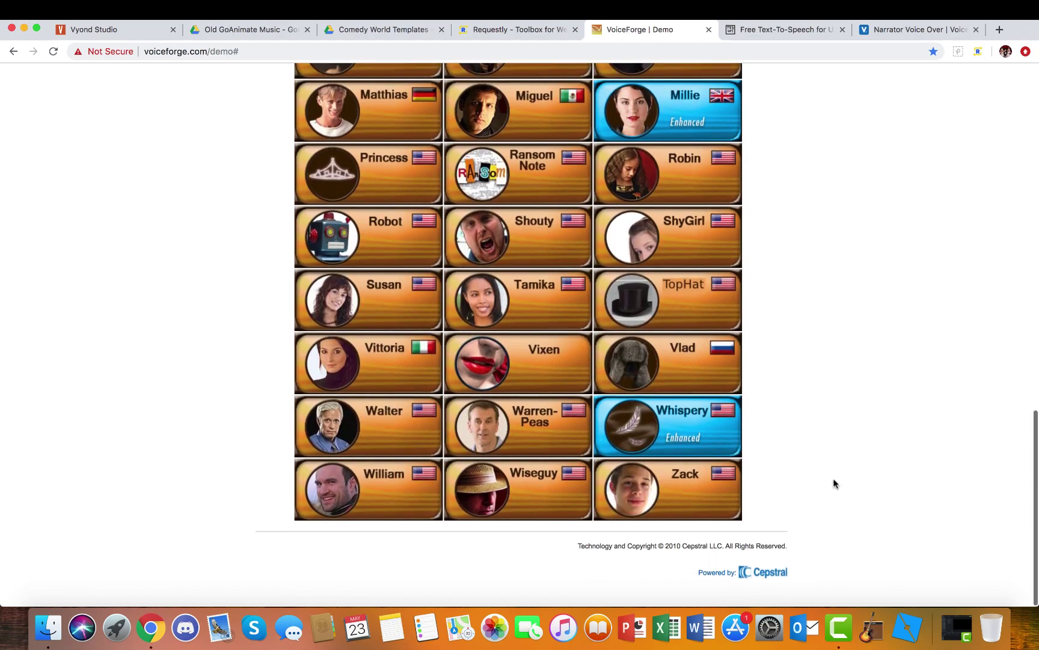
pyautogui.scroll(15, 833, 483)
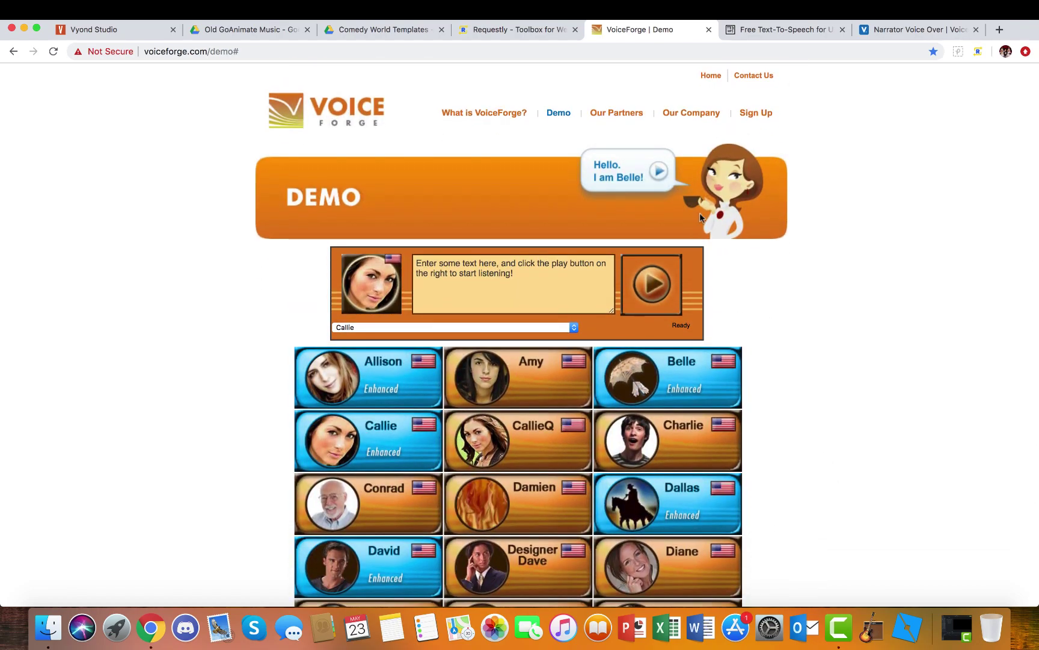
pyautogui.click(516, 30)
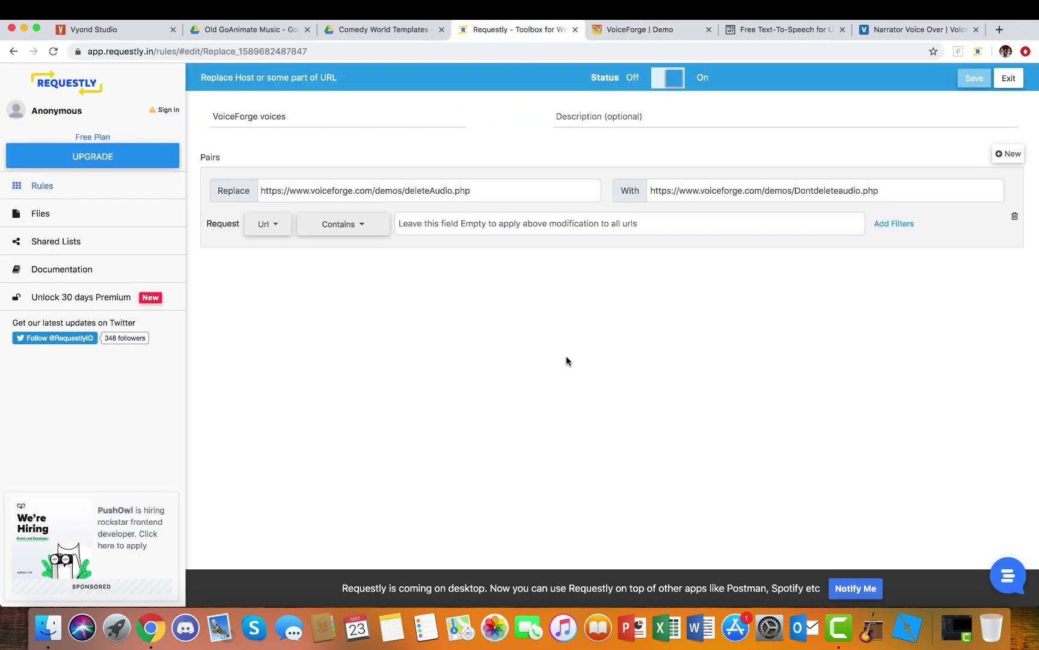
pyautogui.rightClick(556, 348)
pyautogui.click(541, 325)
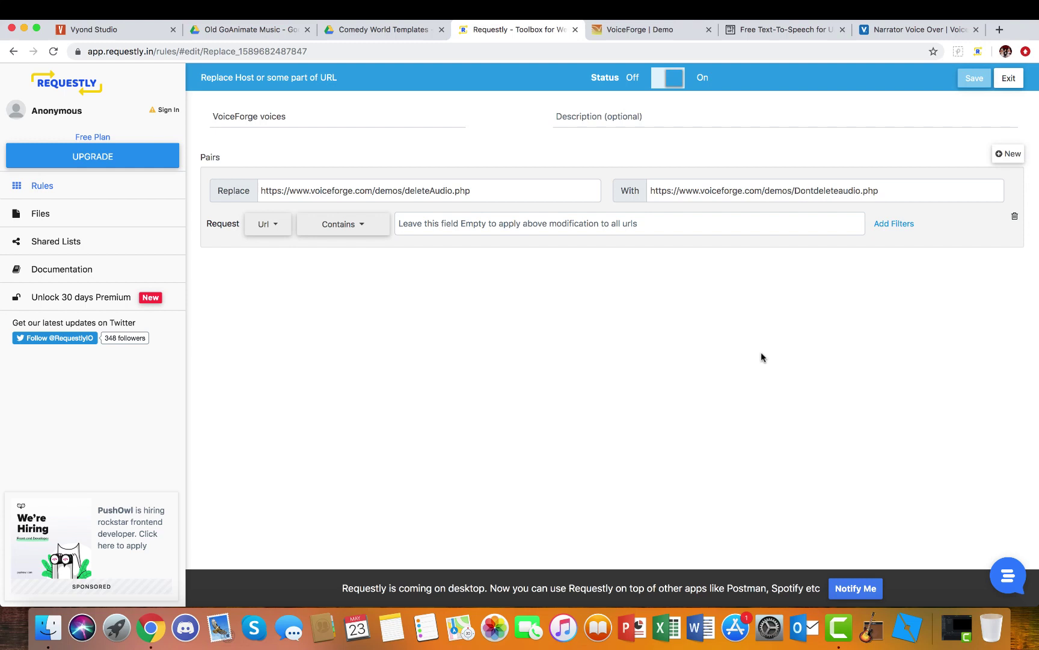
# - Switch the VoiceForge demo voice from Callie to David
pyautogui.click(614, 33)
pyautogui.click(522, 281)
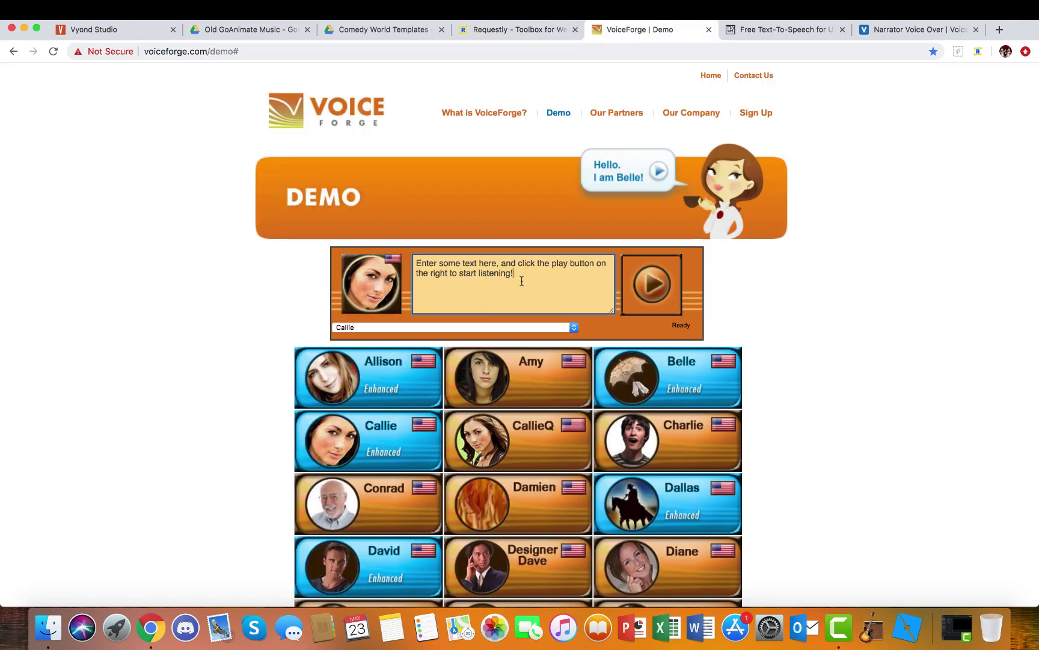
pyautogui.click(400, 328)
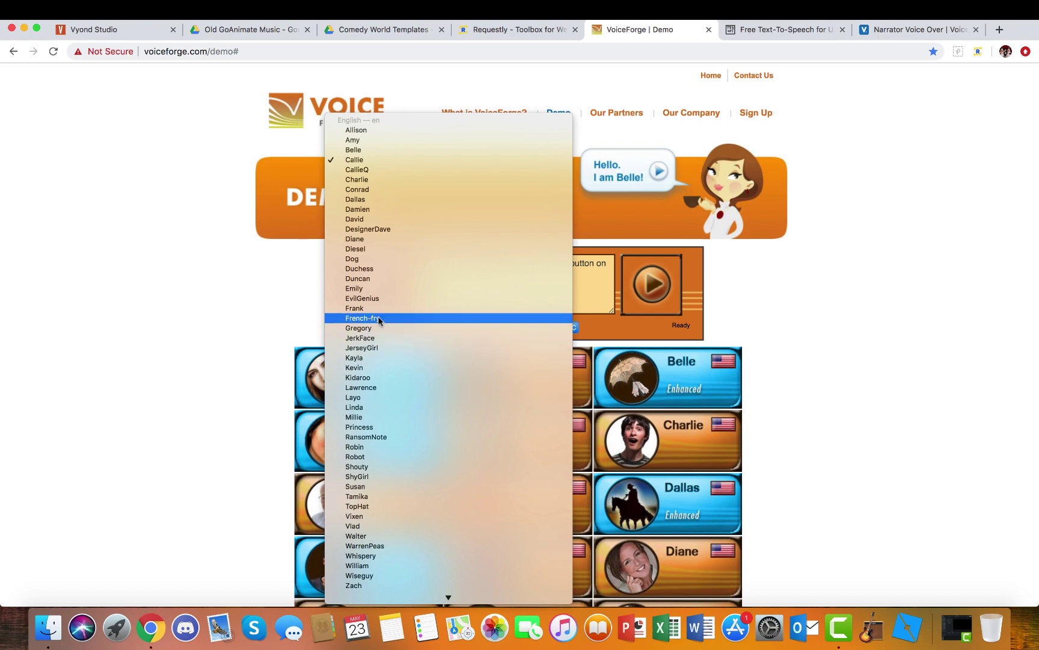
pyautogui.click(380, 219)
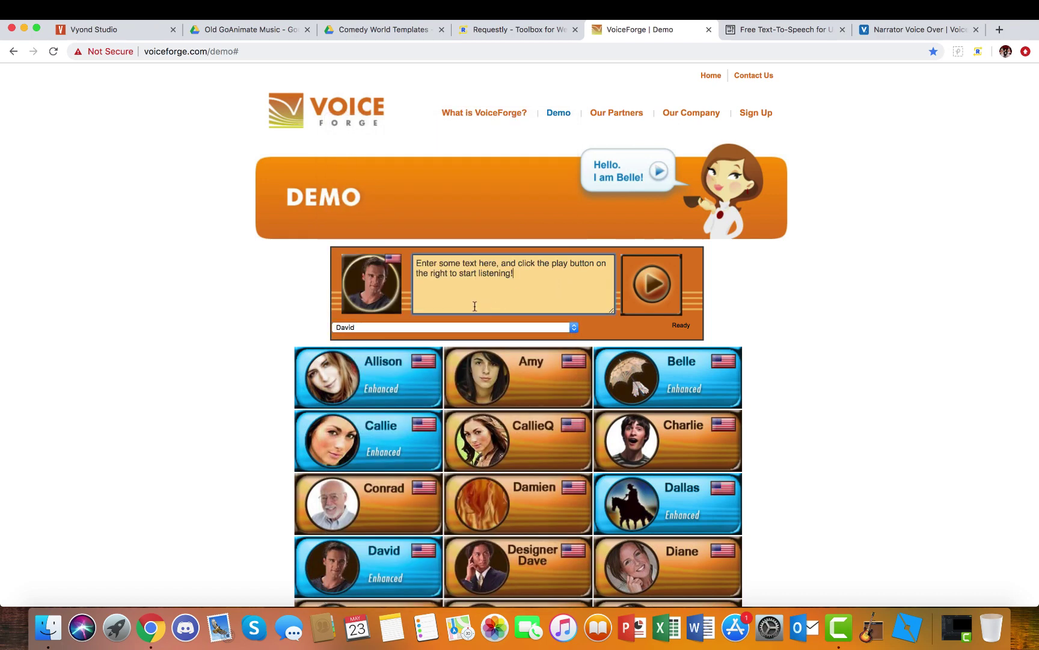
# - Replace the second line of the sample text with 'kbjcdebhjkwedrvi'
pyautogui.moveTo(475, 304); pyautogui.dragTo(369, 257)
pyautogui.moveTo(544, 278); pyautogui.dragTo(380, 276)
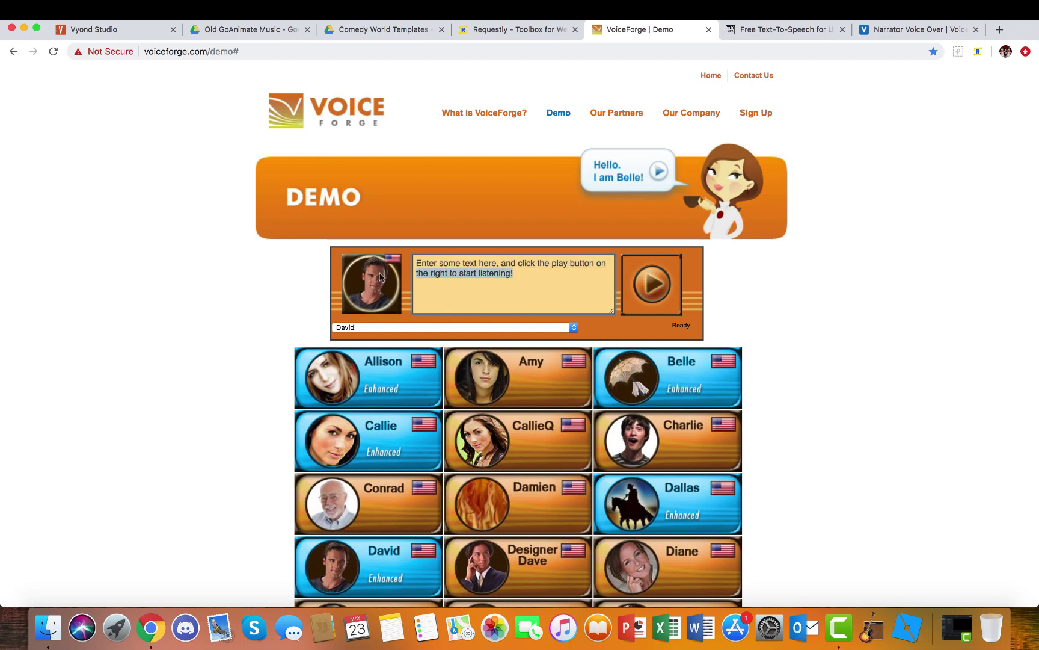
pyautogui.press('BackSpace')
pyautogui.write('kbjcdebhjkwedrvi')
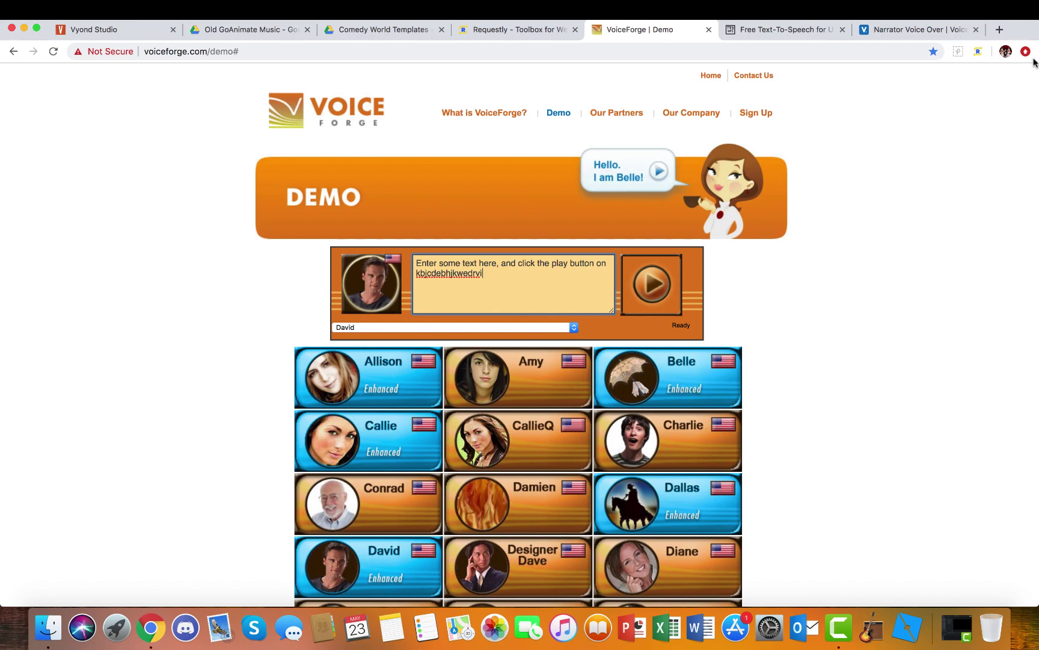
pyautogui.click(930, 179)
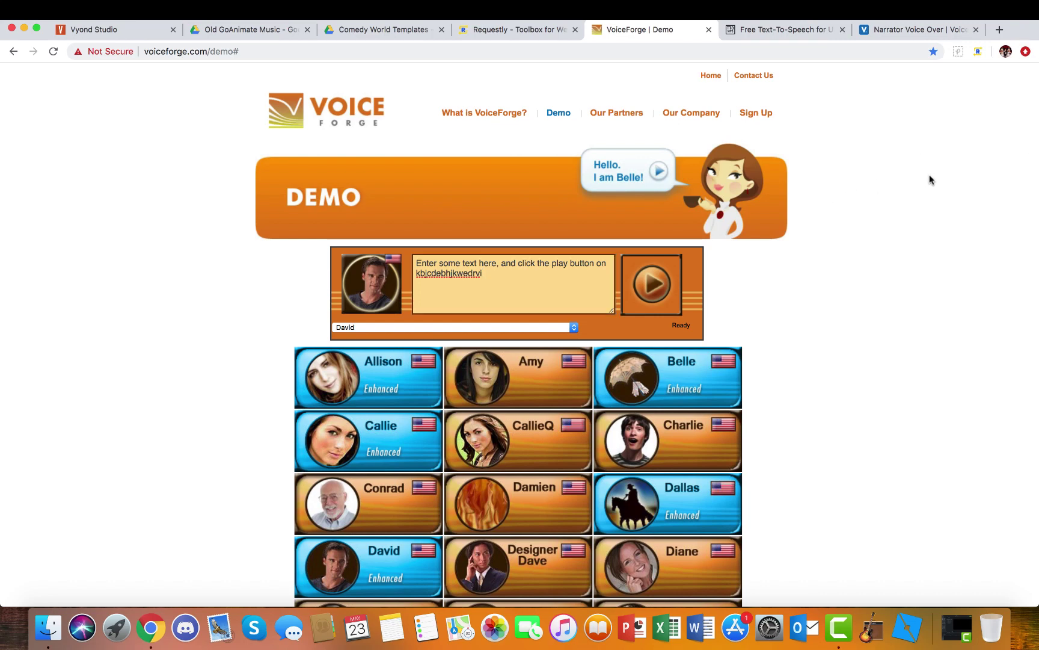
pyautogui.click(1025, 52)
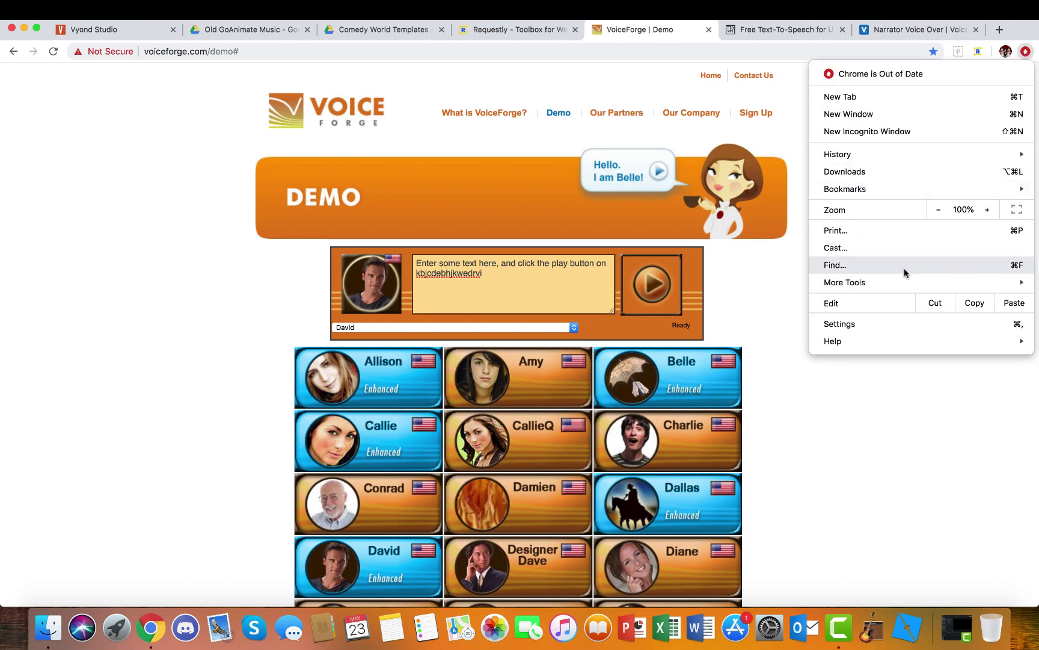
# - With DevTools Network open, play David's speech and select the generated eifeu… audio request
pyautogui.click(849, 170)
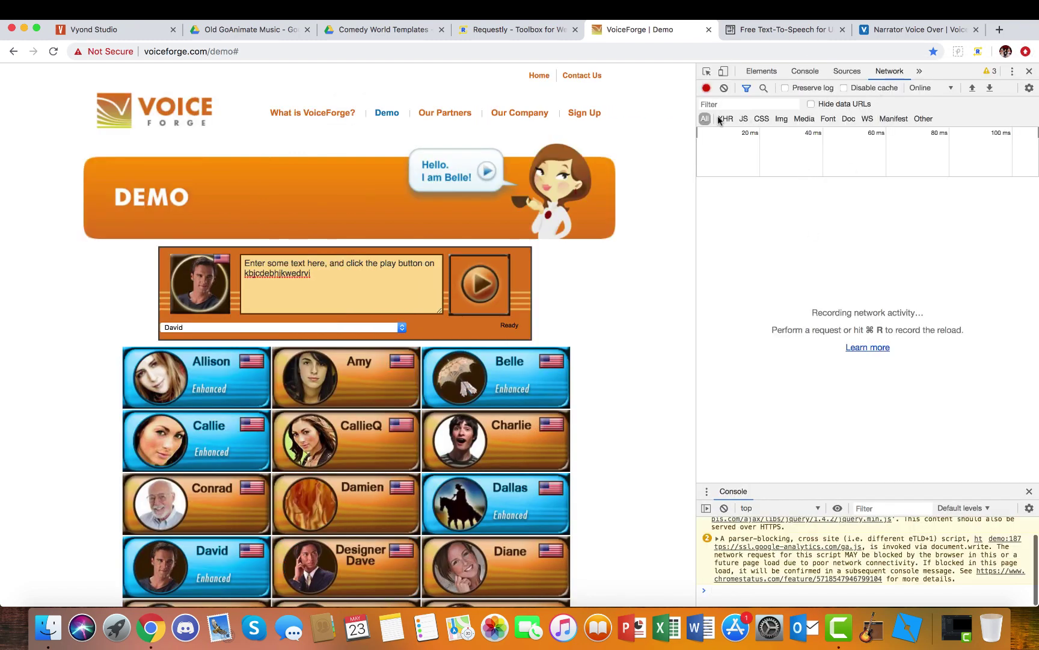
pyautogui.click(889, 71)
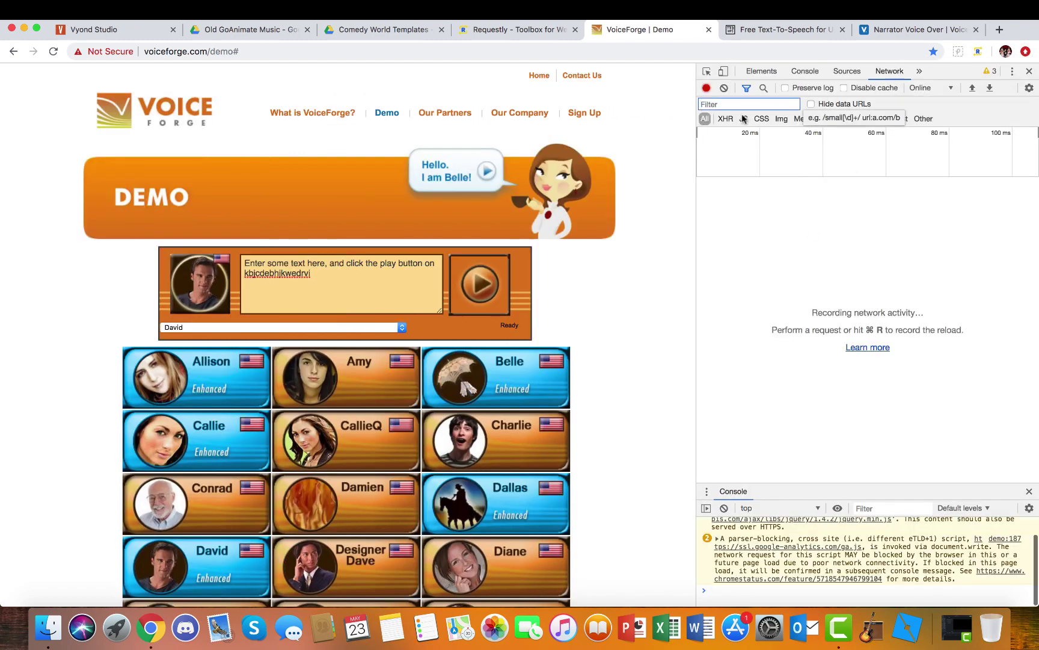
pyautogui.click(476, 296)
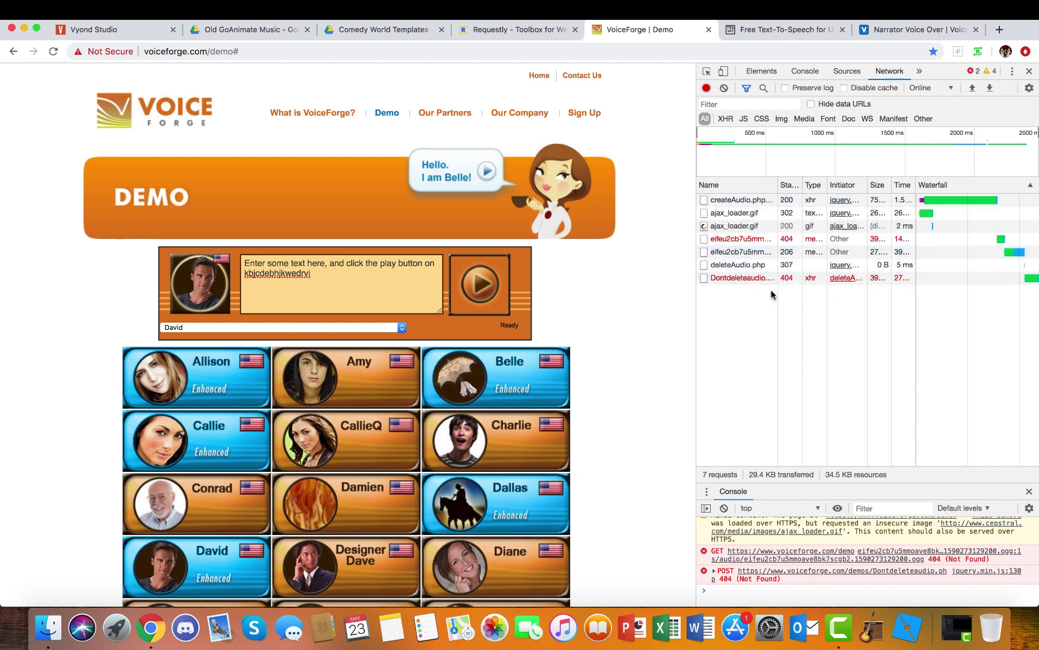
pyautogui.click(761, 253)
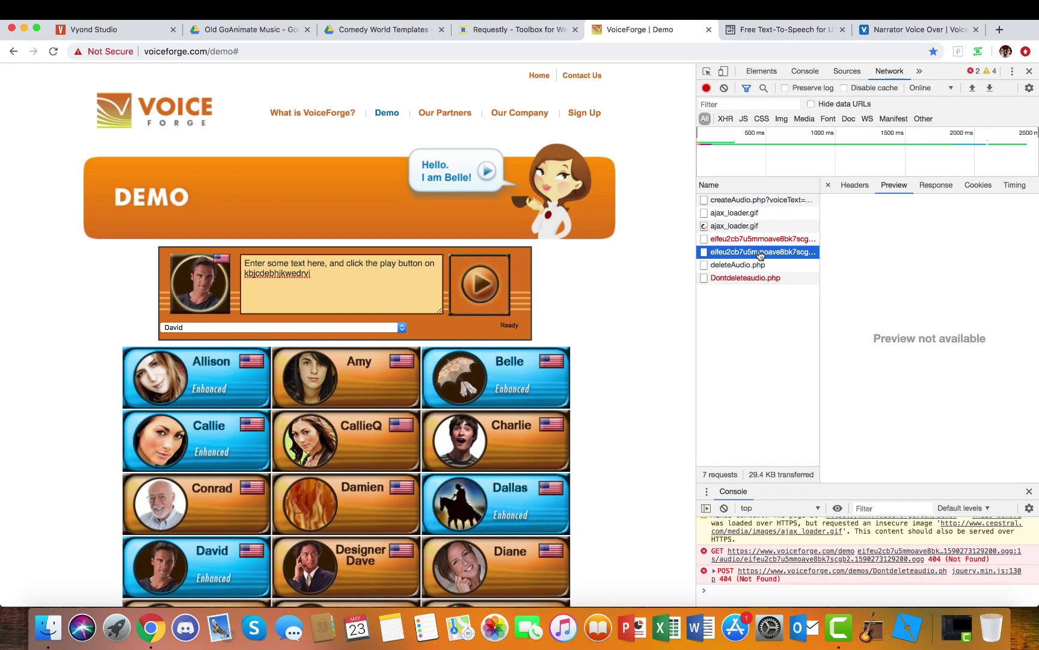
# - Open the 6-second audio request in a new tab and save it as 'David testing'
pyautogui.rightClick(761, 254)
pyautogui.click(721, 274)
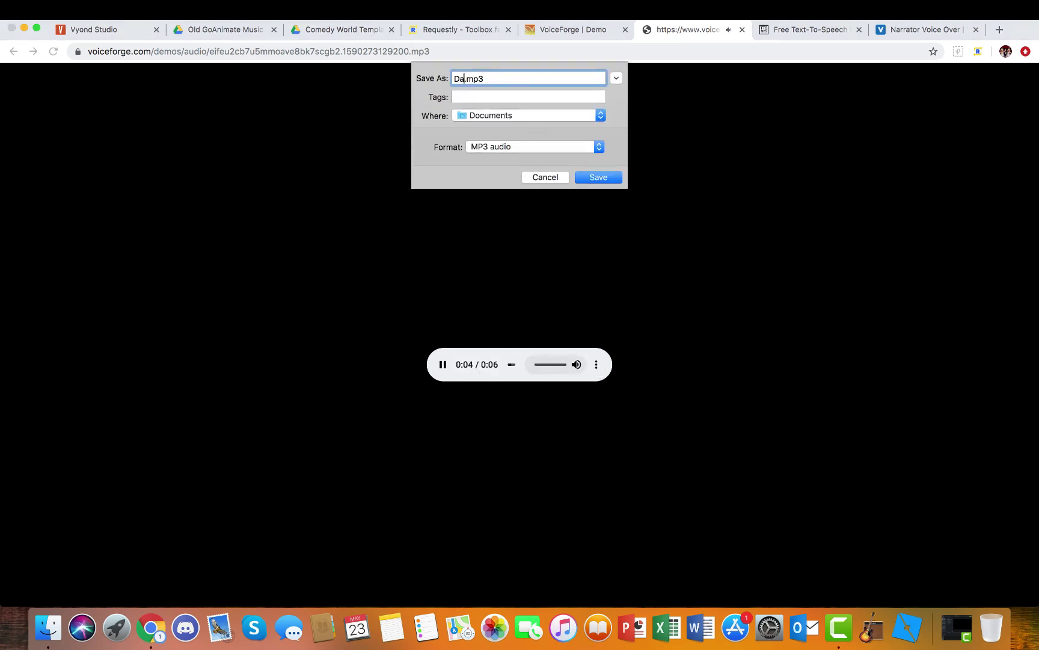
pyautogui.write('ing')
pyautogui.press('Return')
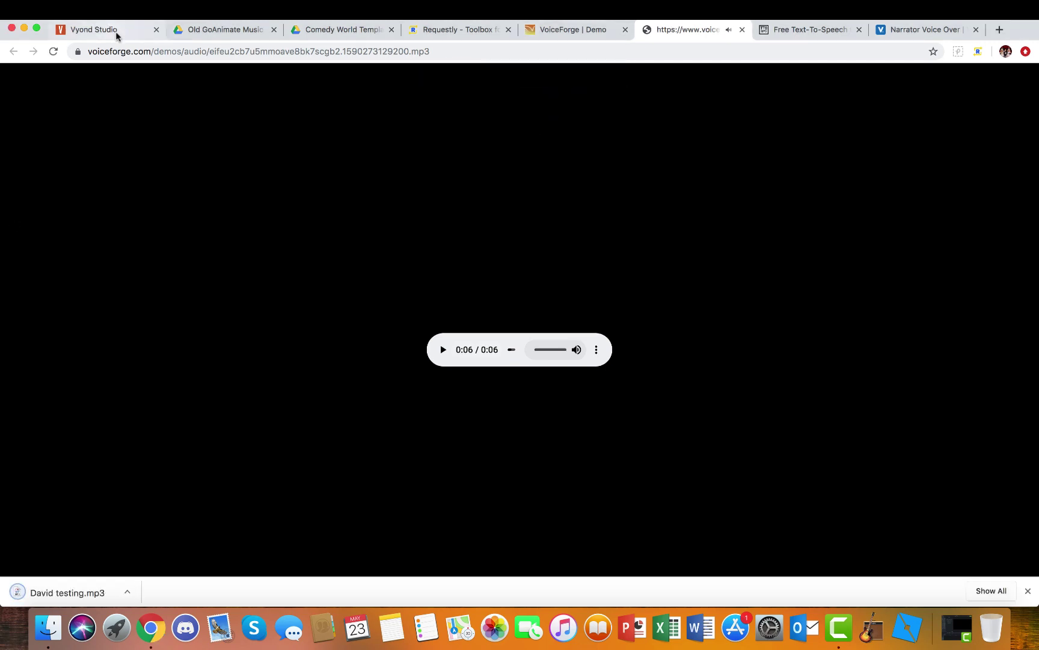
# - Add the orange floral-shirt, blue-shorts character and enlarge it to nearly scene height
pyautogui.click(108, 32)
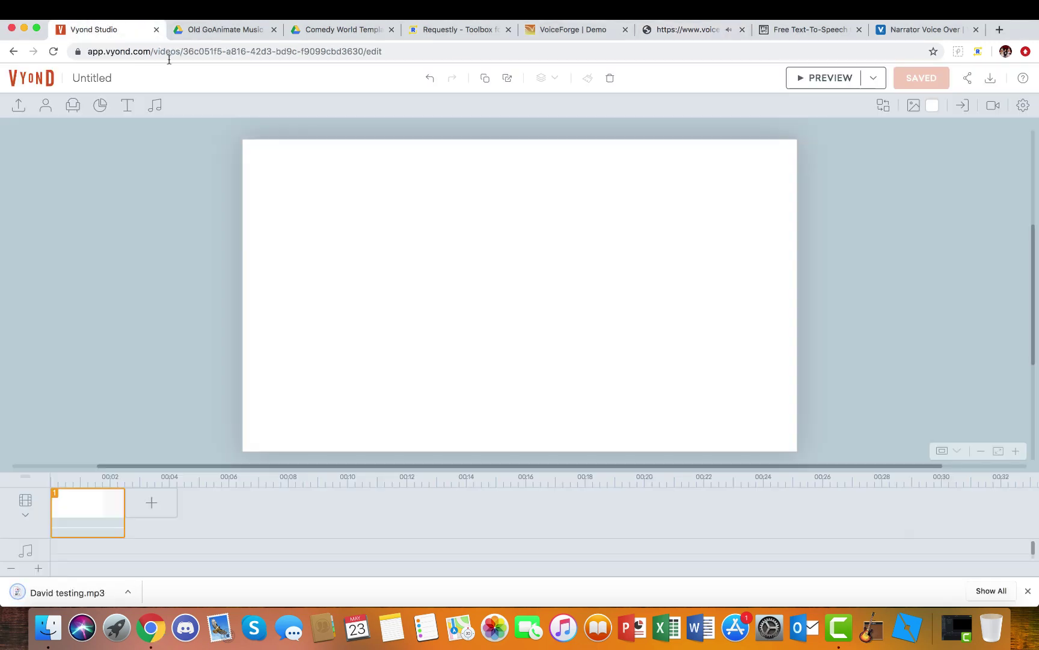
pyautogui.click(46, 106)
pyautogui.click(57, 170)
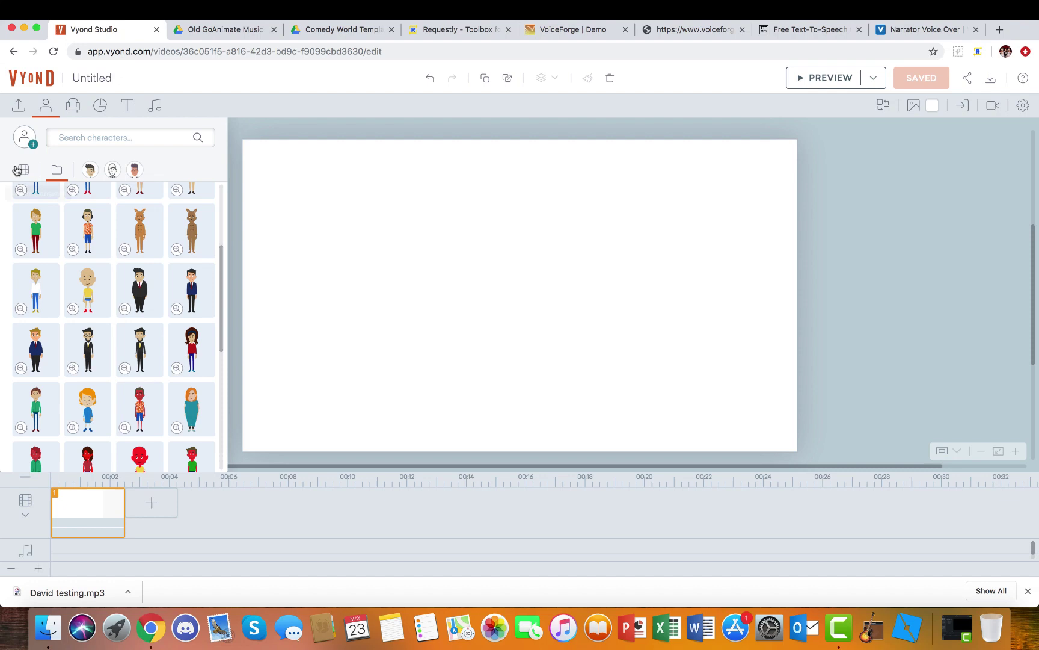
pyautogui.click(17, 170)
pyautogui.click(57, 170)
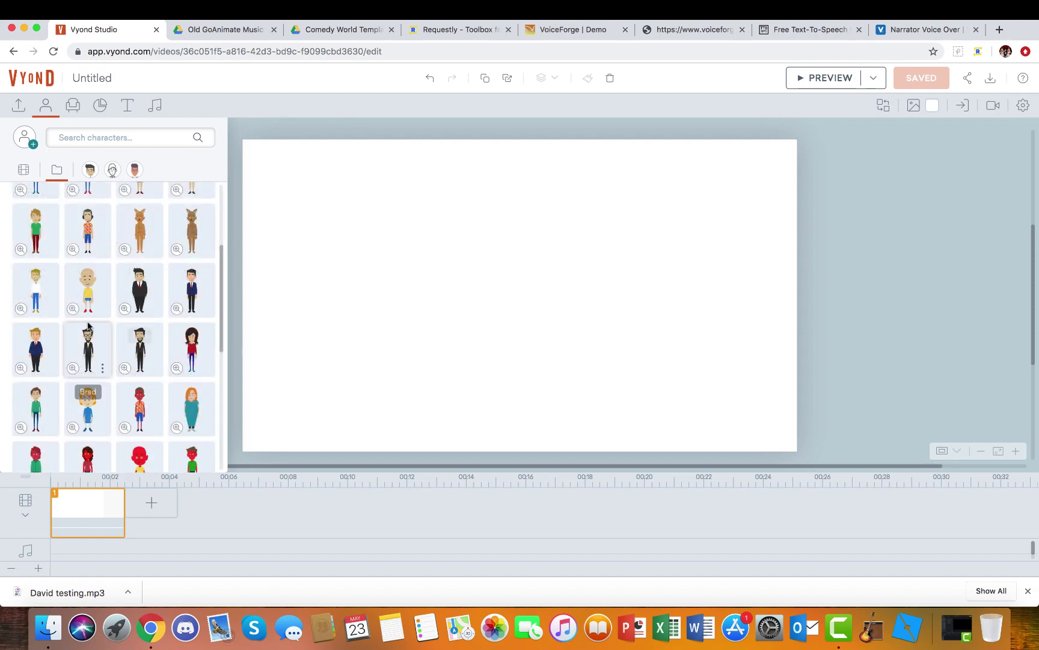
pyautogui.scroll(3, 145, 337)
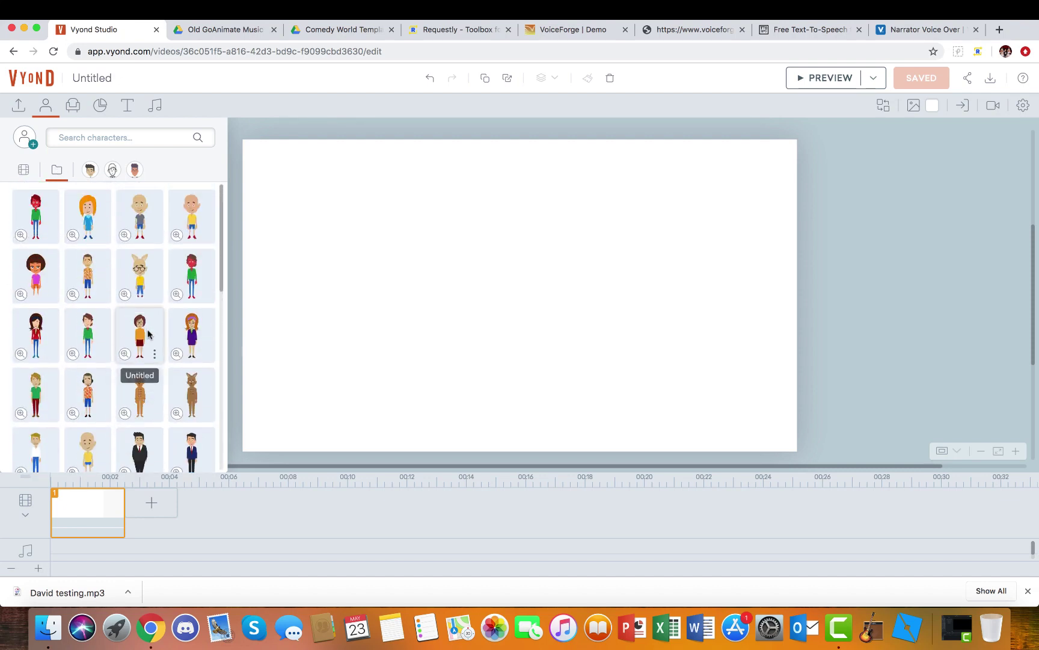
pyautogui.click(88, 275)
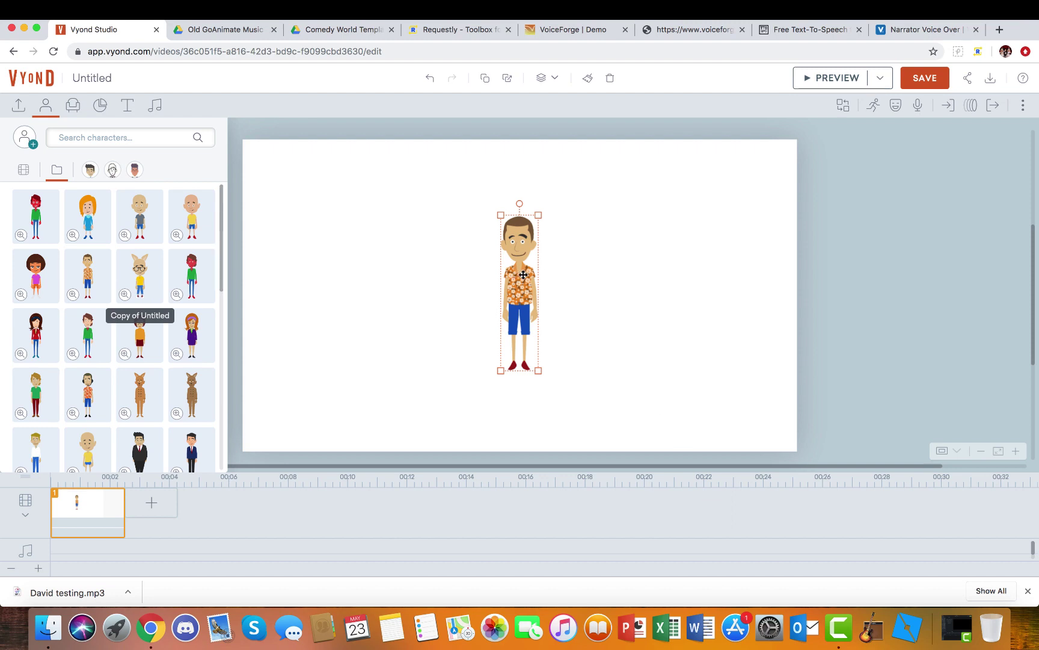
pyautogui.moveTo(523, 275); pyautogui.dragTo(461, 363)
pyautogui.moveTo(476, 303); pyautogui.dragTo(550, 217)
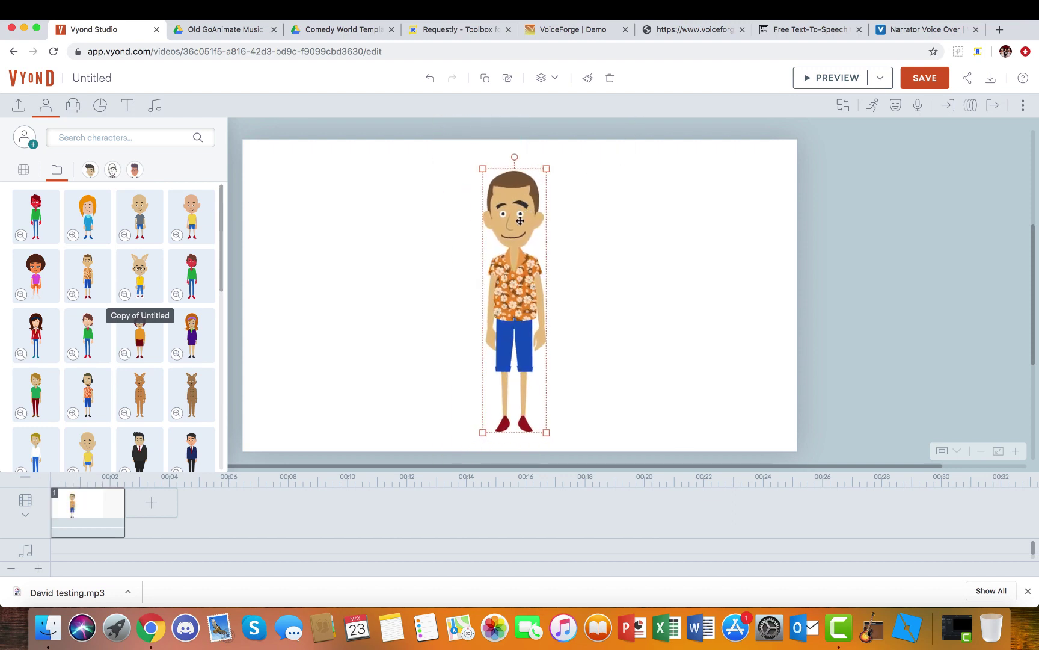
# - Import David testing.mp3 from the download bar as the character's dialog
pyautogui.click(918, 105)
pyautogui.click(924, 152)
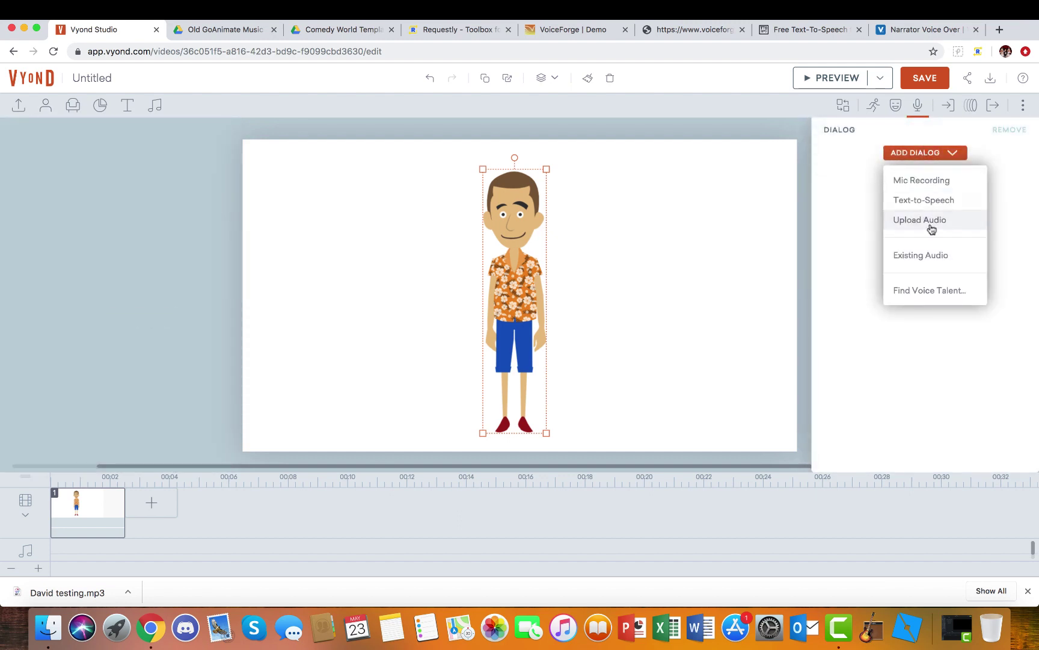
pyautogui.click(930, 221)
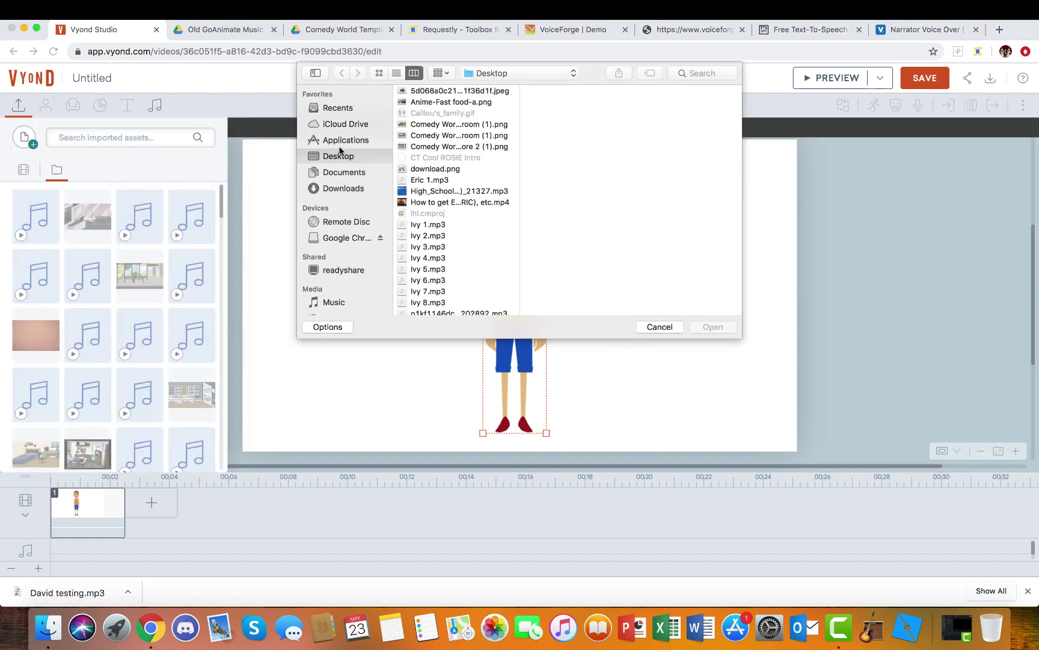
pyautogui.click(660, 326)
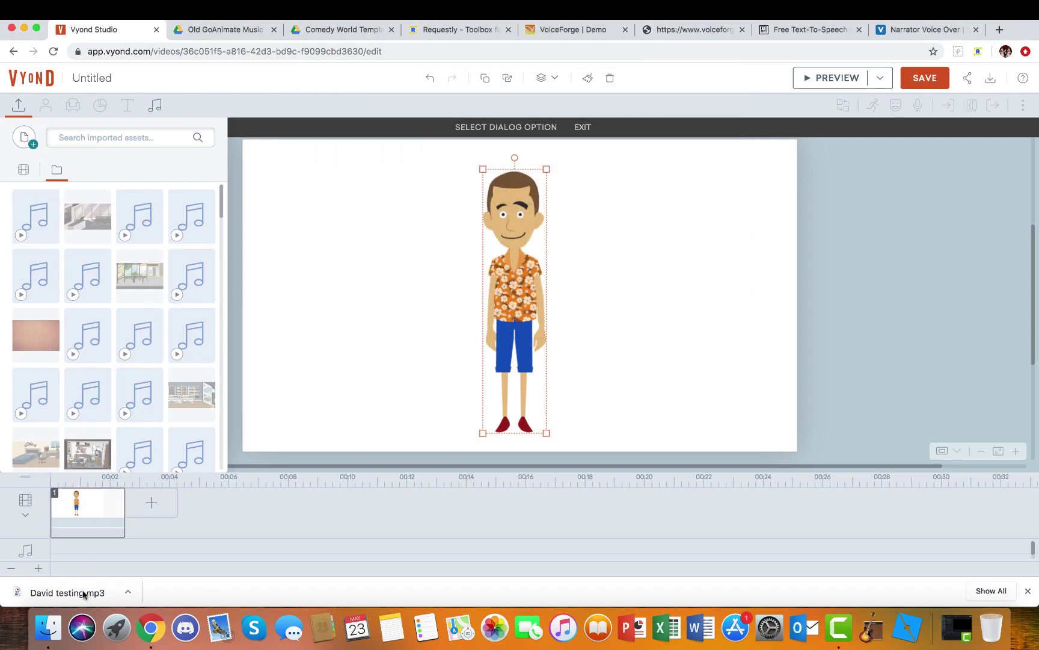
pyautogui.moveTo(83, 594); pyautogui.dragTo(44, 251)
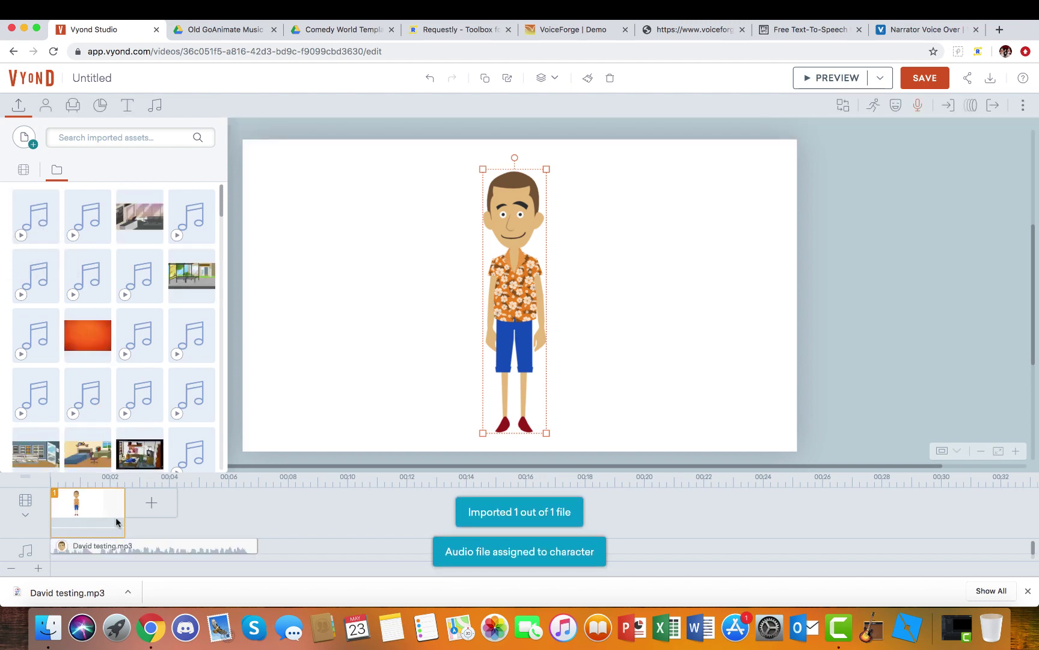
# - Stretch scene 1 to about 7 seconds to fit the clip, save, and preview
pyautogui.moveTo(122, 510); pyautogui.dragTo(255, 510)
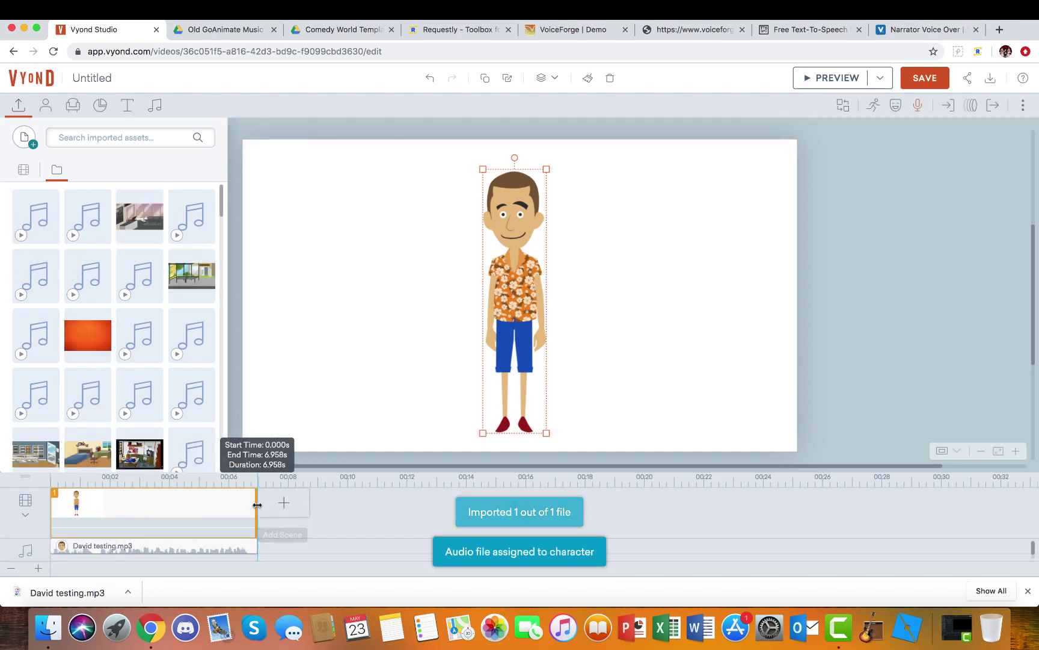
pyautogui.click(925, 77)
pyautogui.click(817, 78)
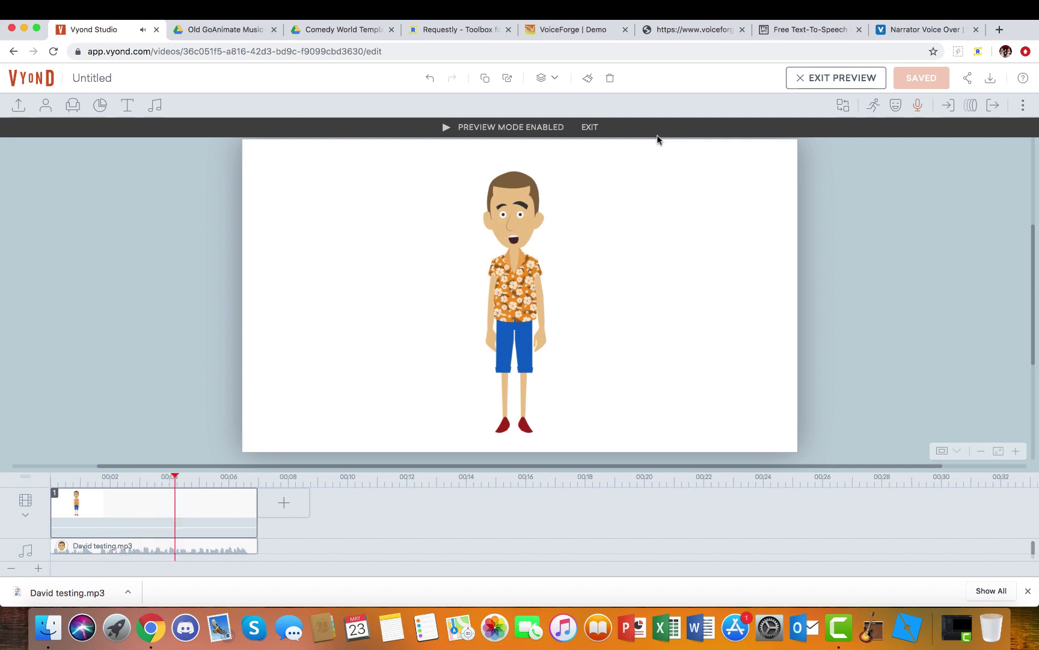
# - Exit preview and raise the David testing.mp3 clip's volume to 800%
pyautogui.moveTo(565, 146)
pyautogui.click(589, 127)
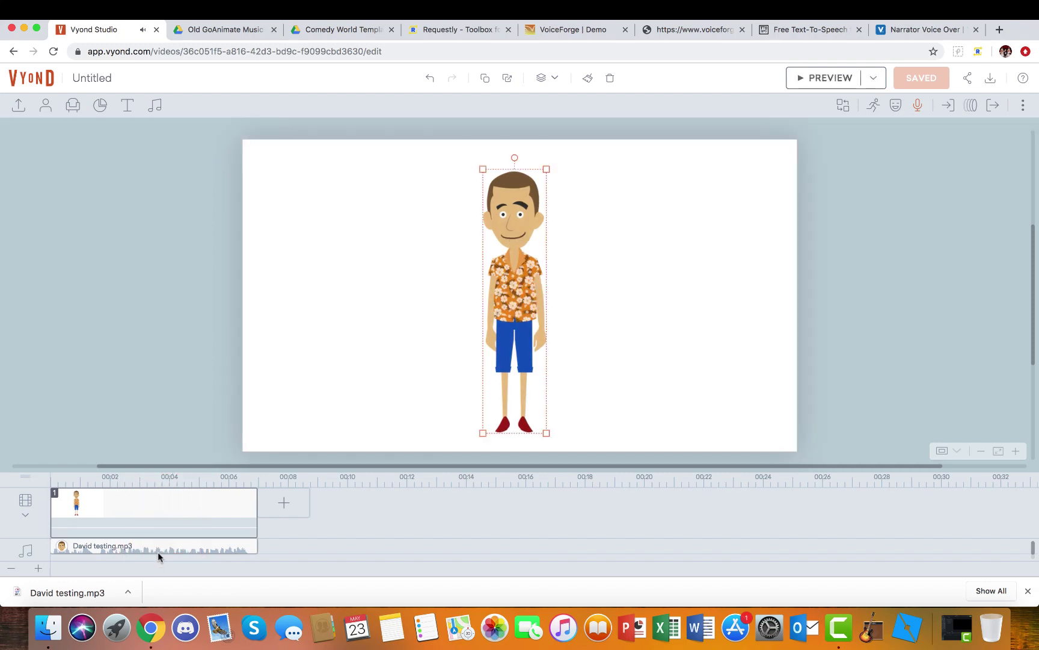
pyautogui.rightClick(157, 549)
pyautogui.click(207, 472)
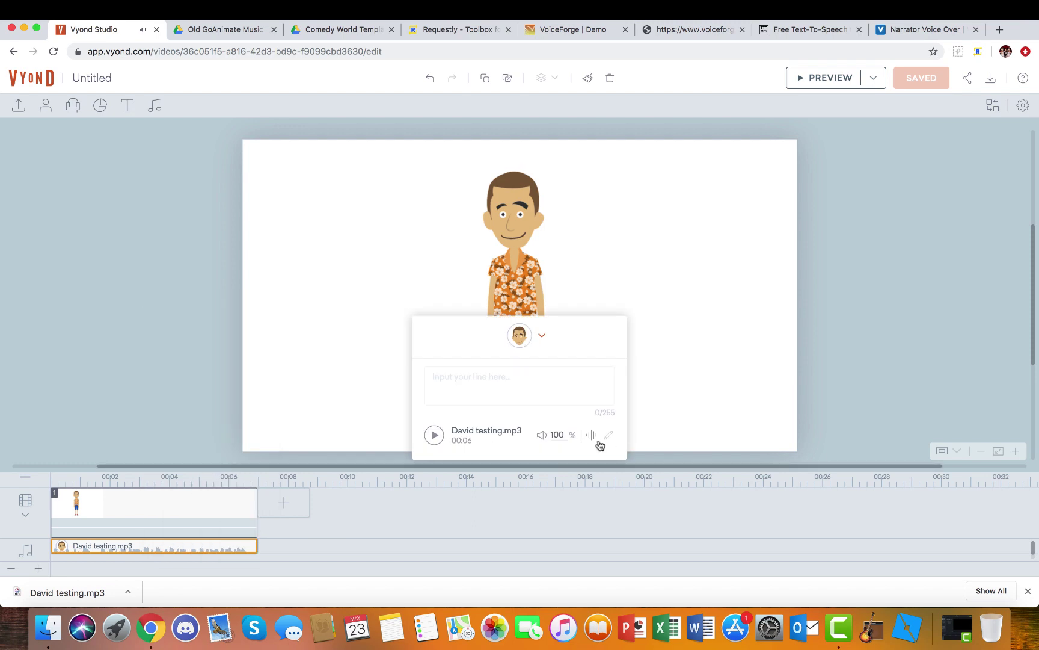
pyautogui.doubleClick(557, 435)
pyautogui.write('8')
pyautogui.click(852, 78)
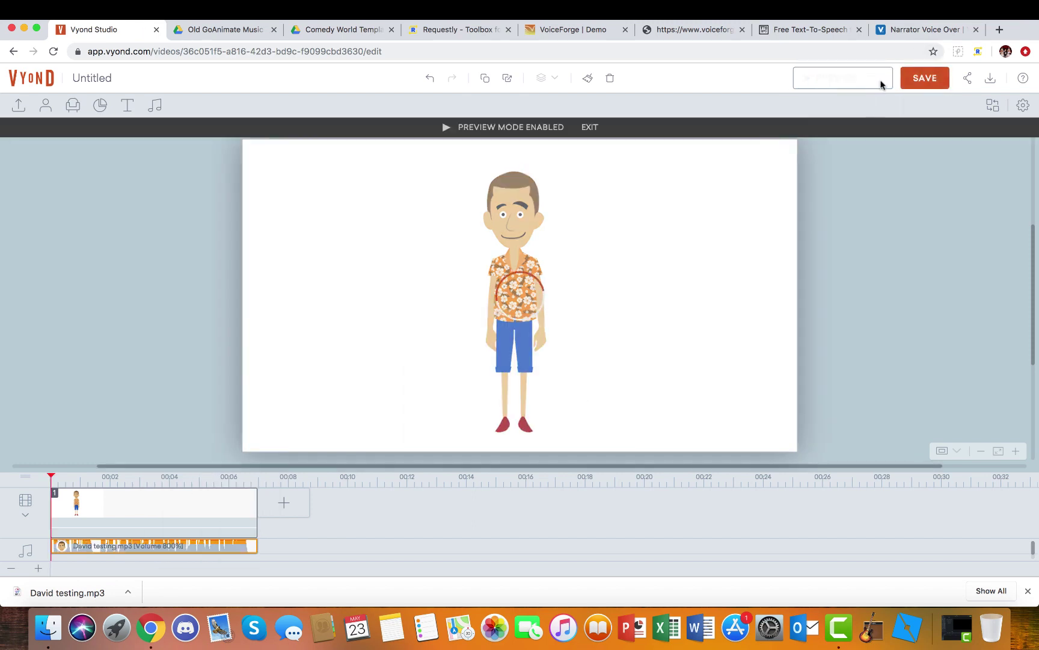
# - Save the video, preview it again, and exit preview
pyautogui.click(922, 78)
pyautogui.click(827, 78)
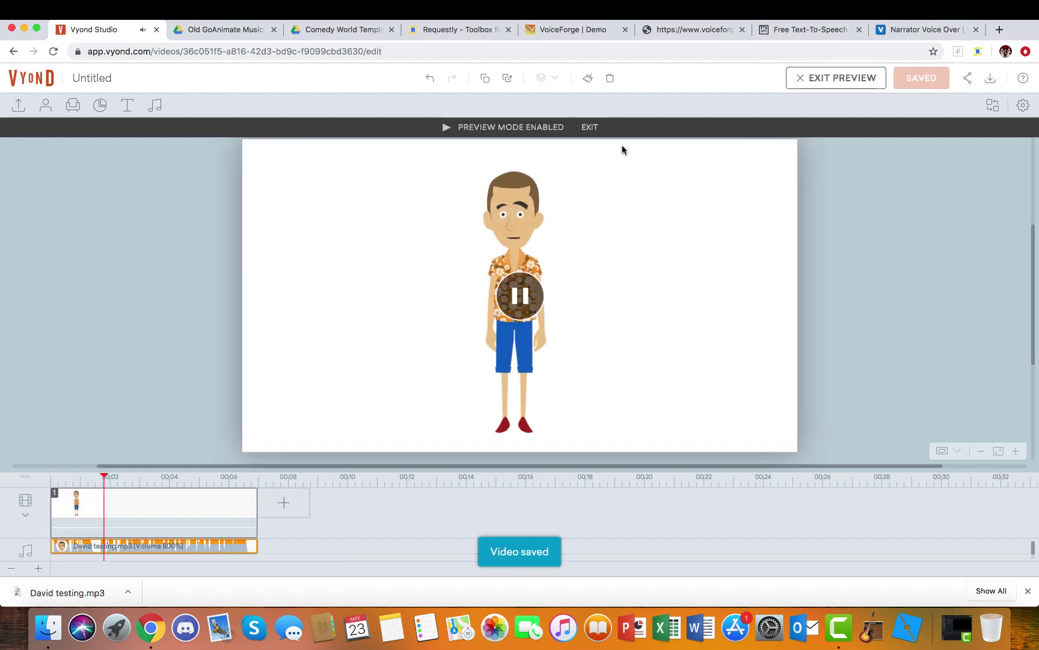
pyautogui.click(588, 127)
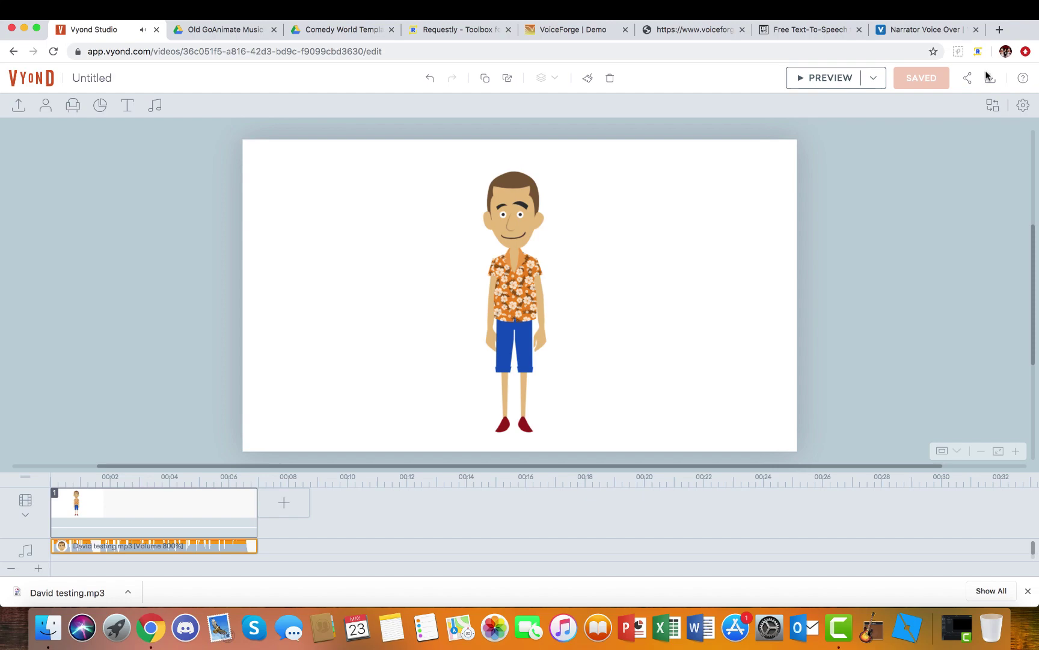
# - Open voiceforge.com's demo page in a new tab and allow its blocked unsafe scripts
pyautogui.click(999, 30)
pyautogui.write('voi')
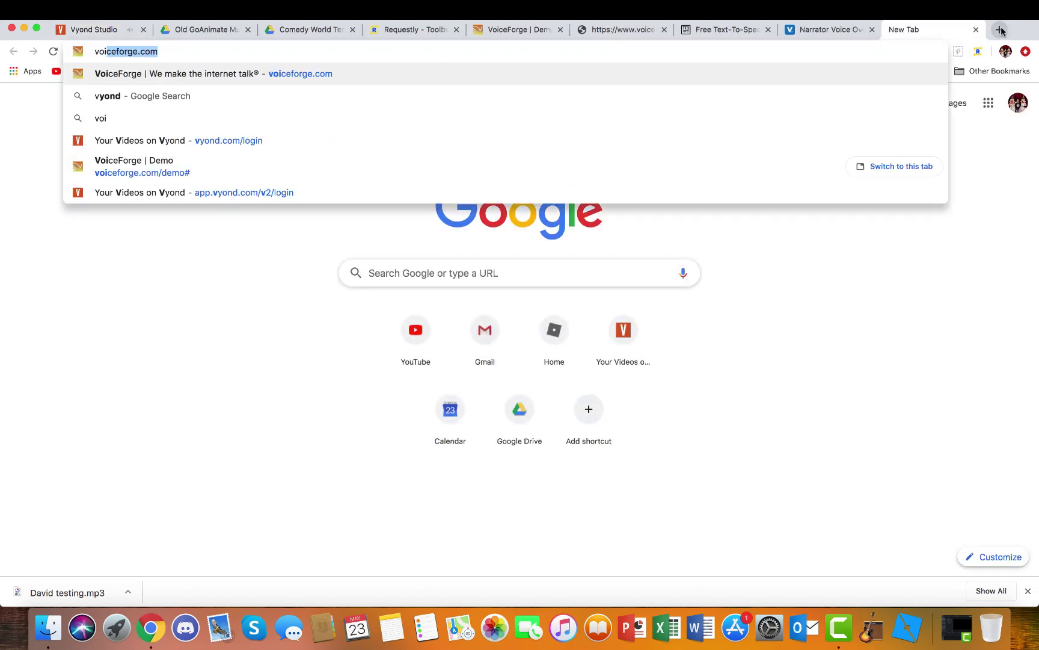
pyautogui.press('Return')
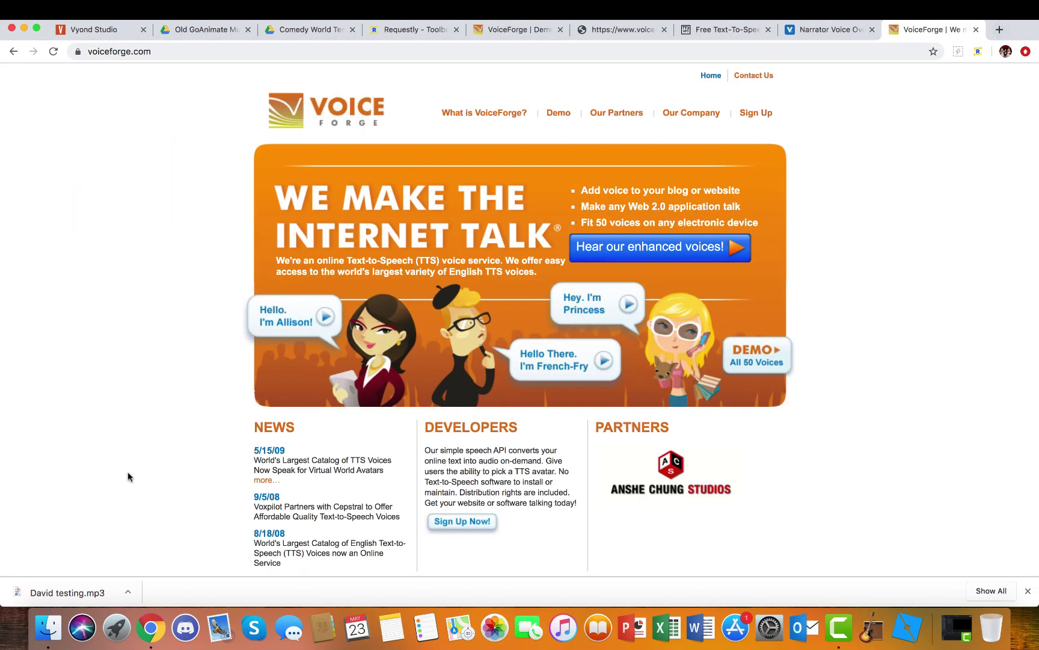
pyautogui.scroll(-3, 30, 460)
pyautogui.scroll(3, 30, 461)
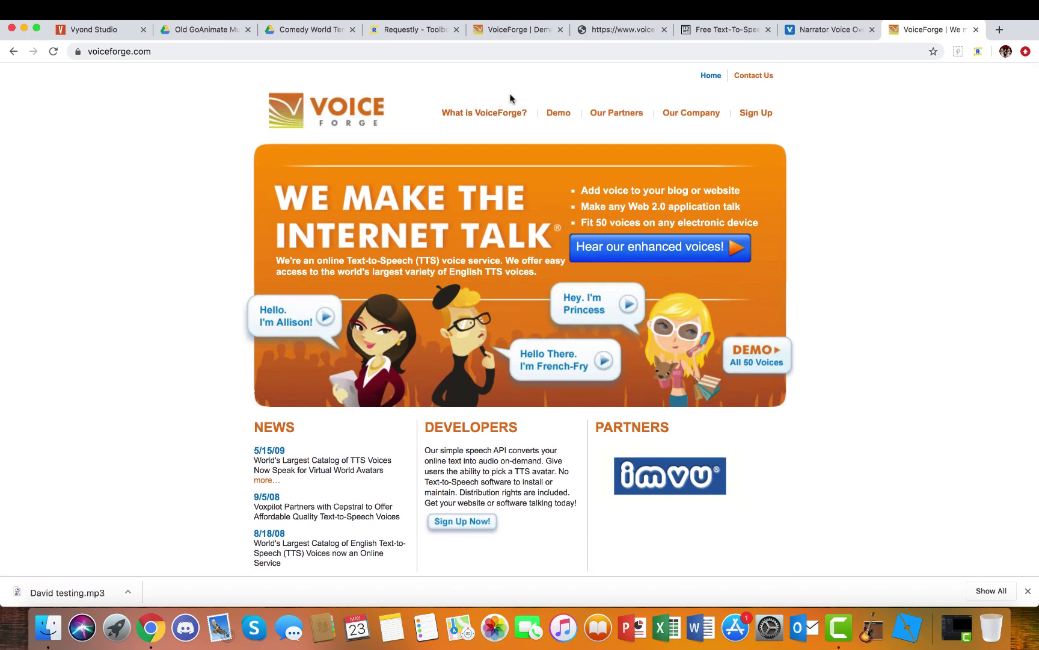
pyautogui.click(559, 114)
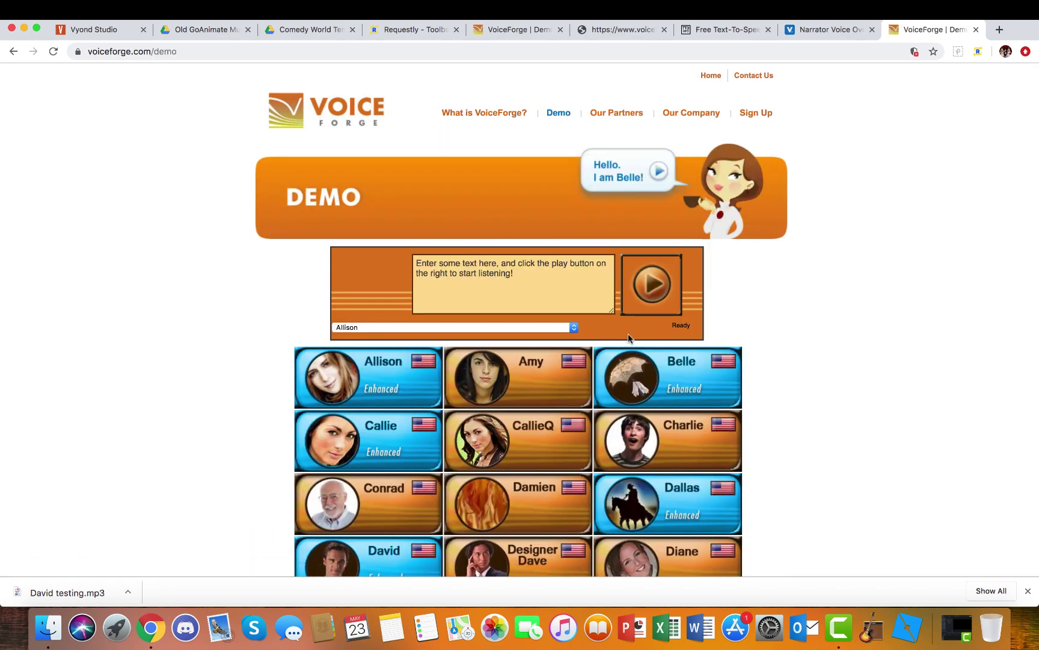
pyautogui.click(914, 52)
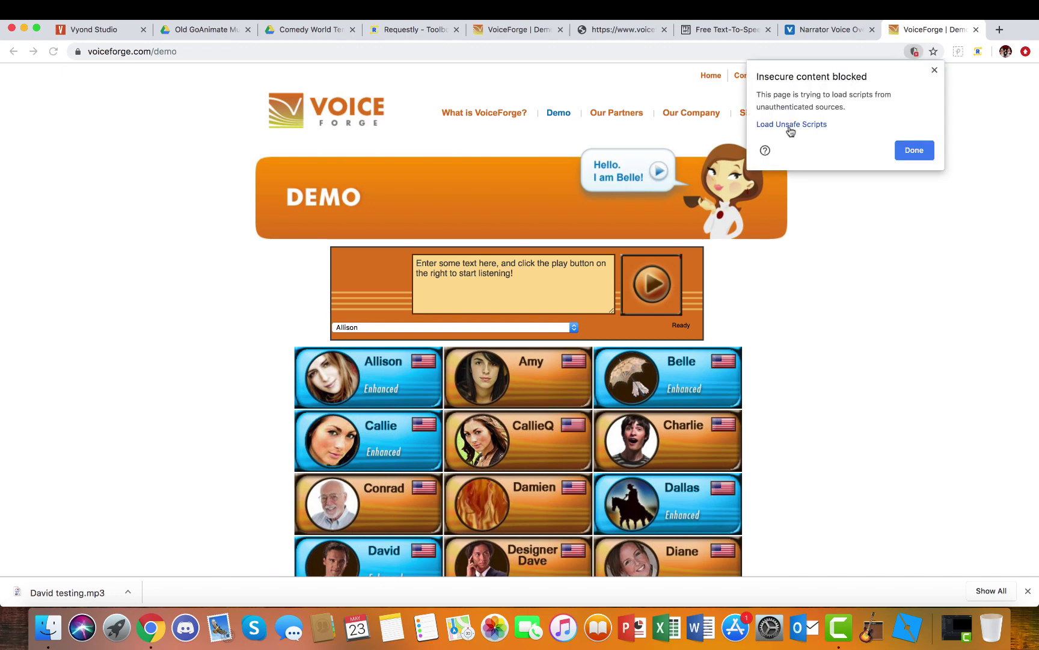
pyautogui.click(914, 52)
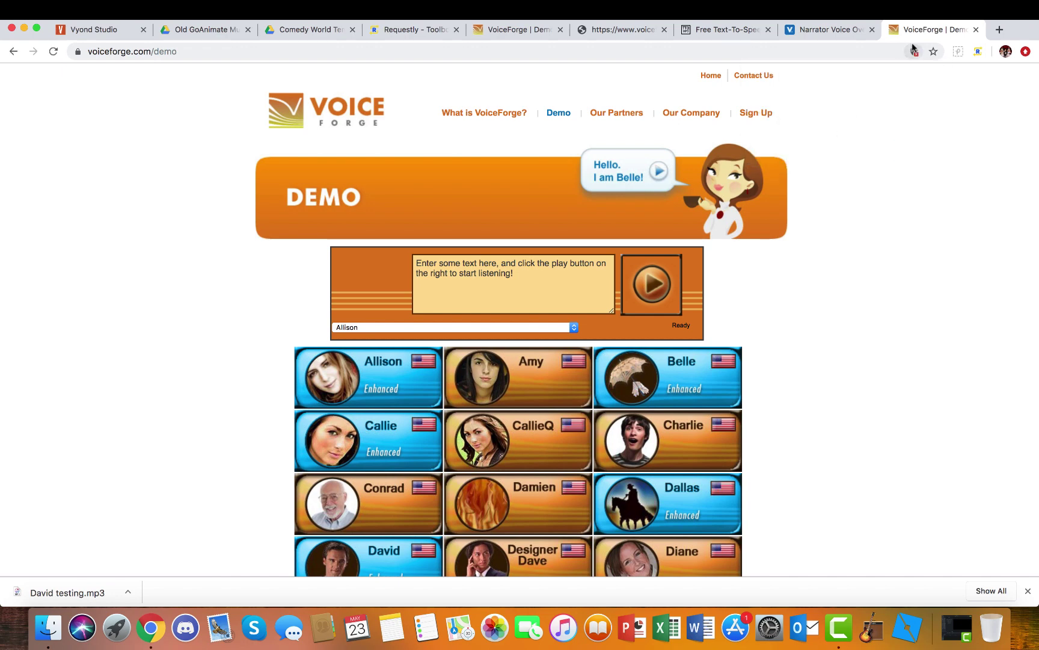
pyautogui.click(914, 53)
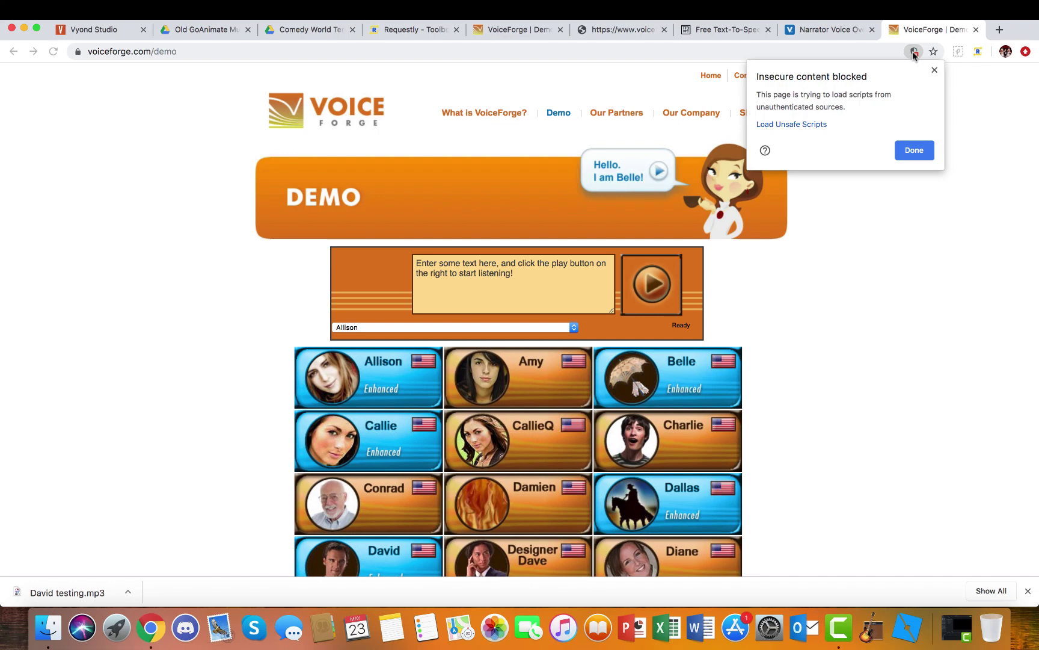
pyautogui.click(799, 124)
# - Select the ShyGirl voice and enter 'testing shygirl' as the demo text
pyautogui.click(540, 327)
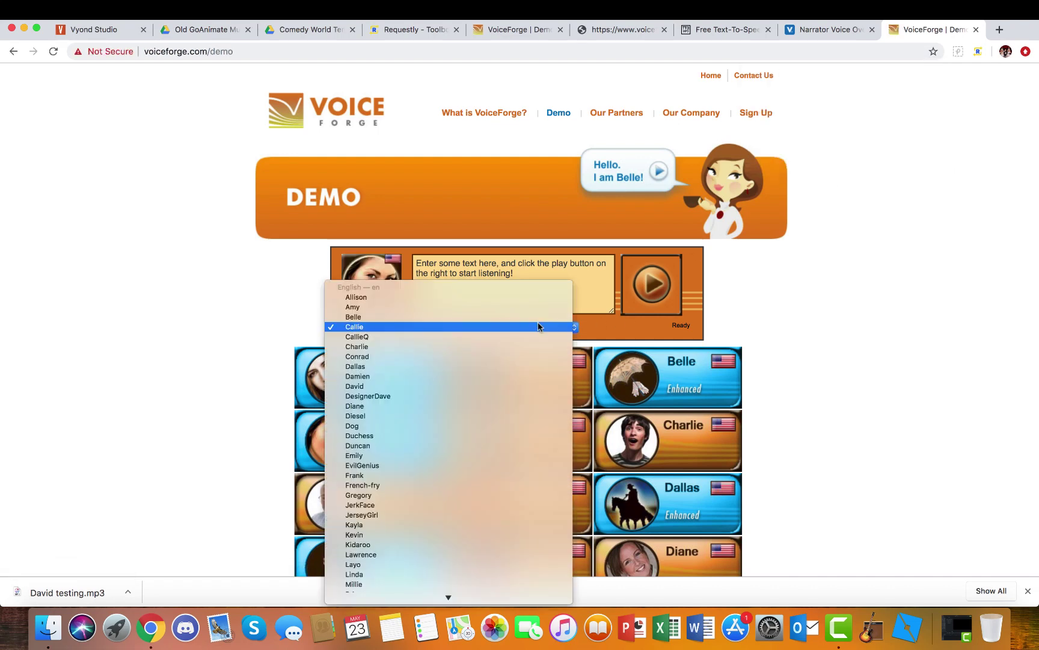
pyautogui.moveTo(442, 601)
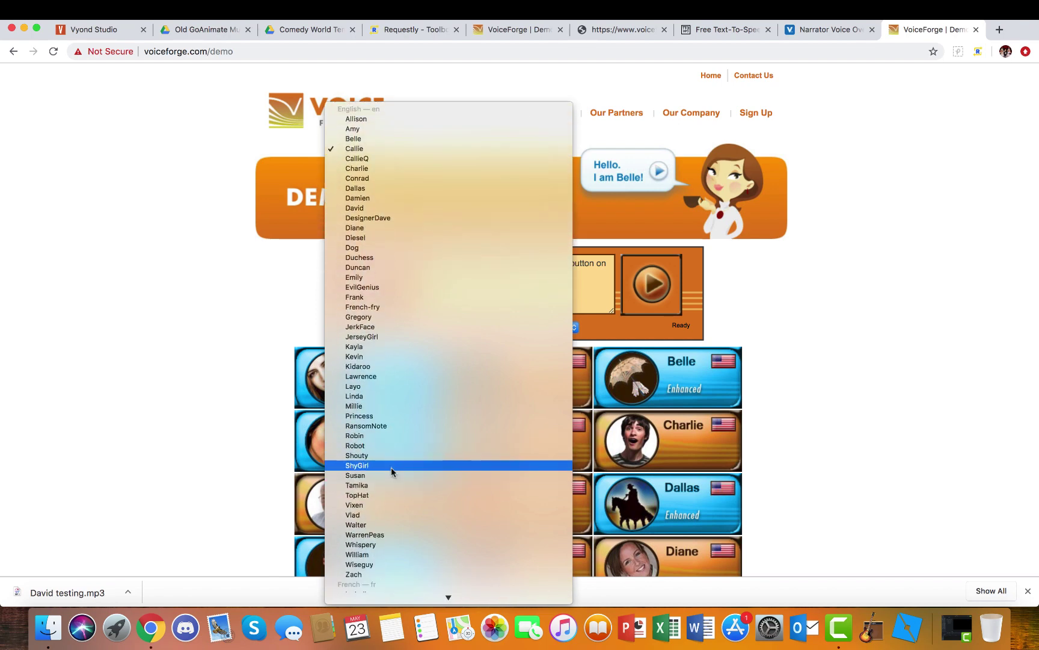
pyautogui.click(390, 467)
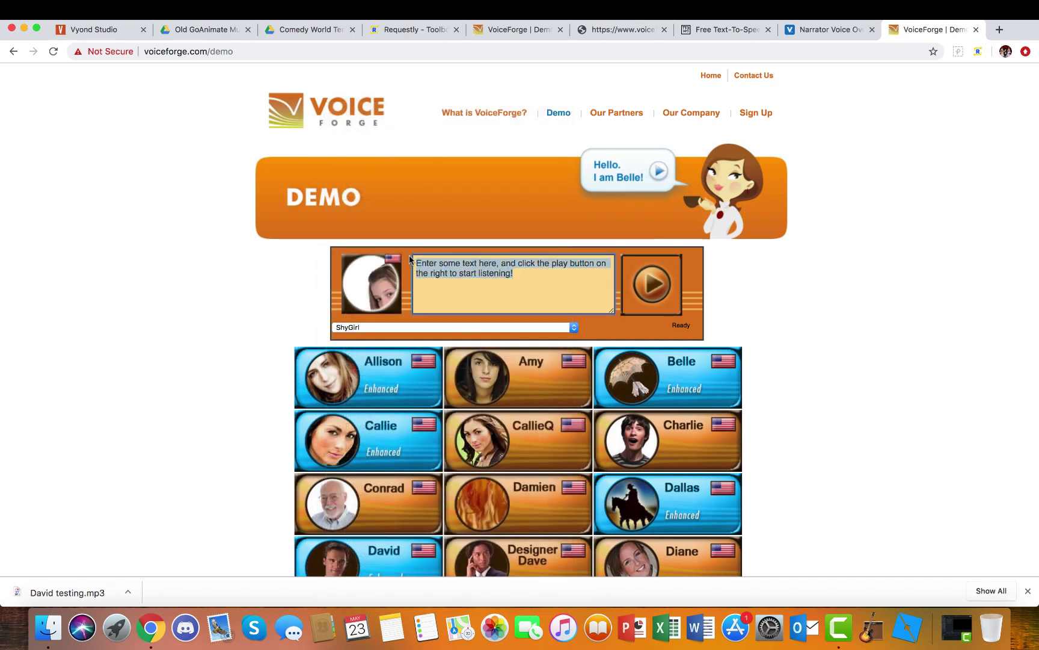
pyautogui.write('testing shygirl')
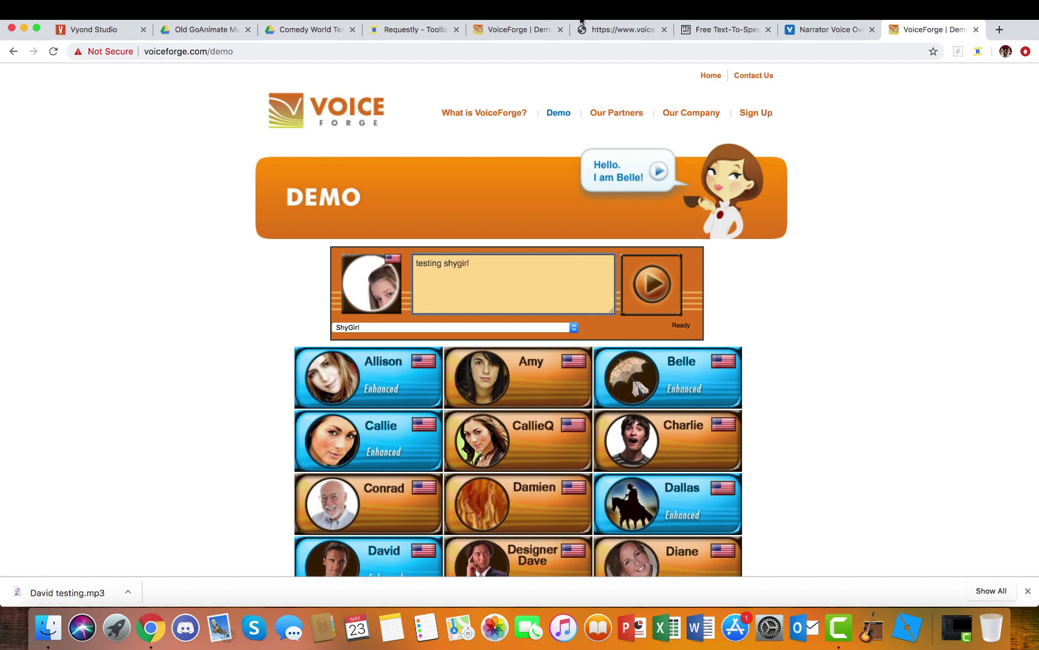
# - Open DevTools on the Network panel showing all request types and play the ShyGirl speech
pyautogui.click(1035, 51)
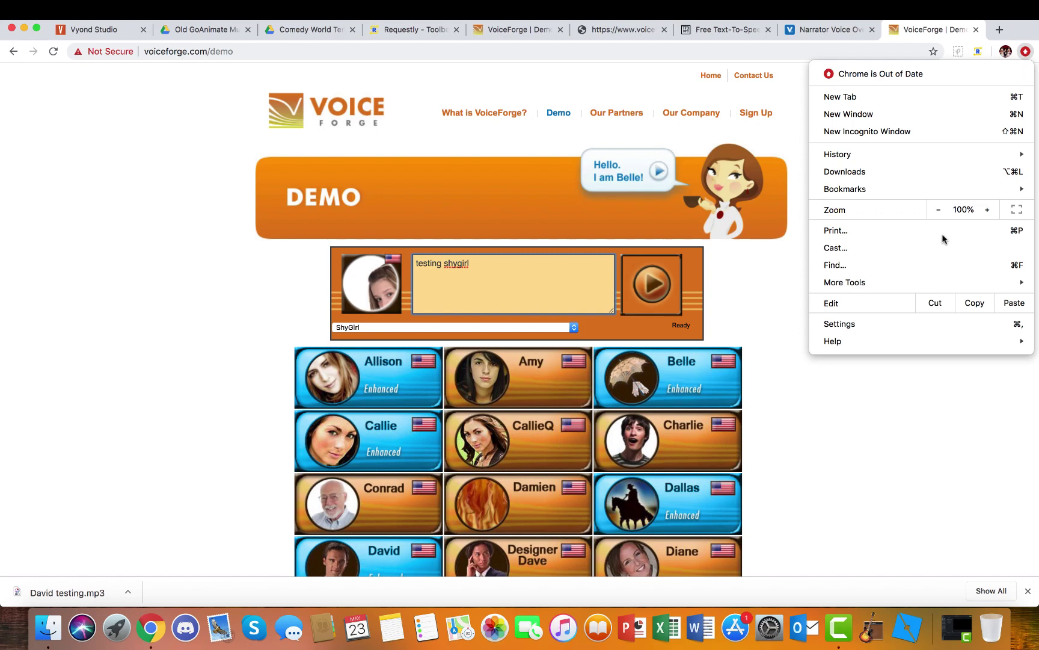
pyautogui.moveTo(918, 287)
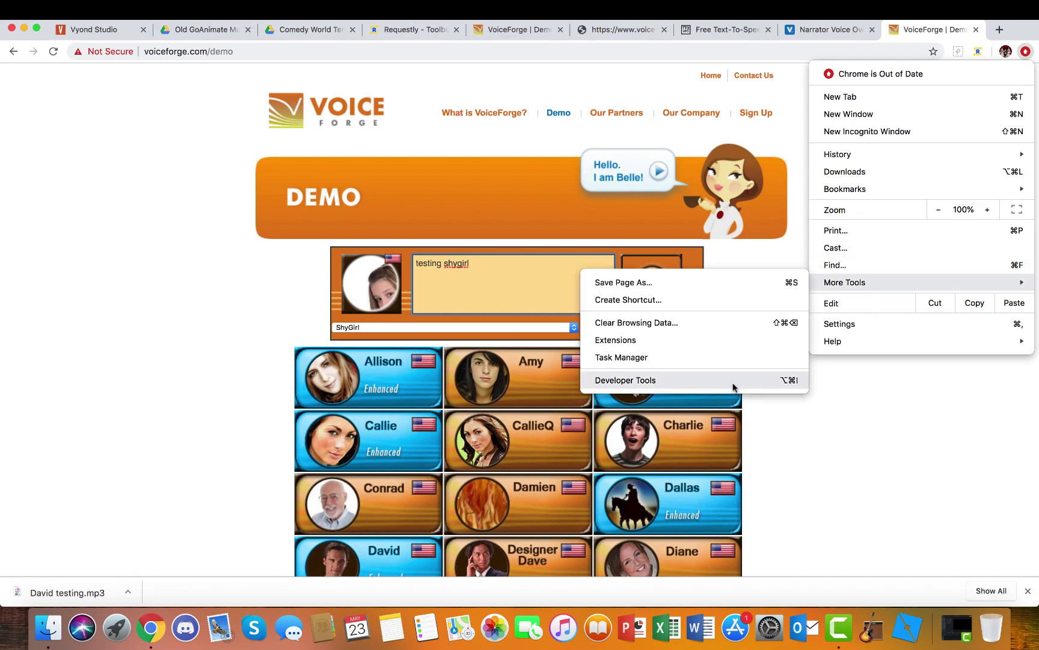
pyautogui.click(733, 386)
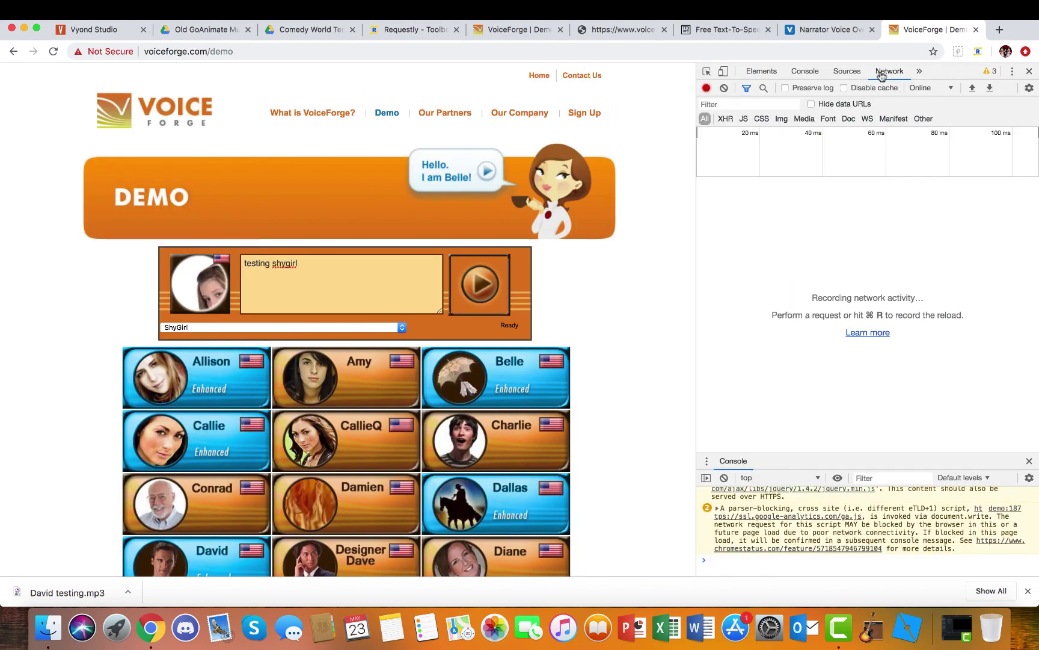
pyautogui.click(806, 71)
pyautogui.click(763, 72)
pyautogui.click(806, 71)
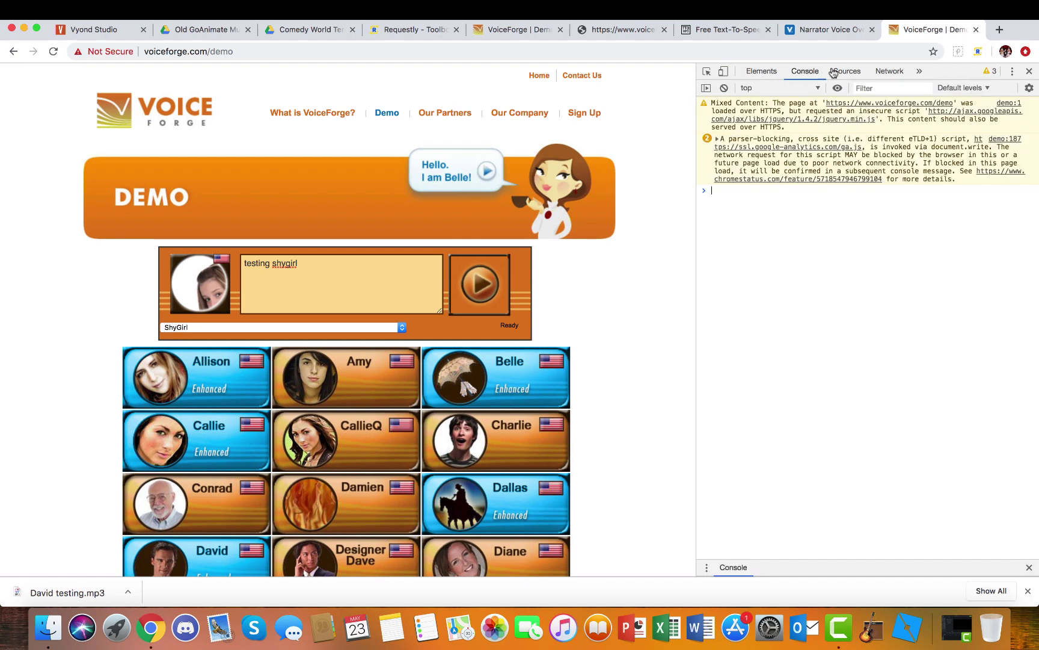
pyautogui.click(847, 71)
pyautogui.click(881, 72)
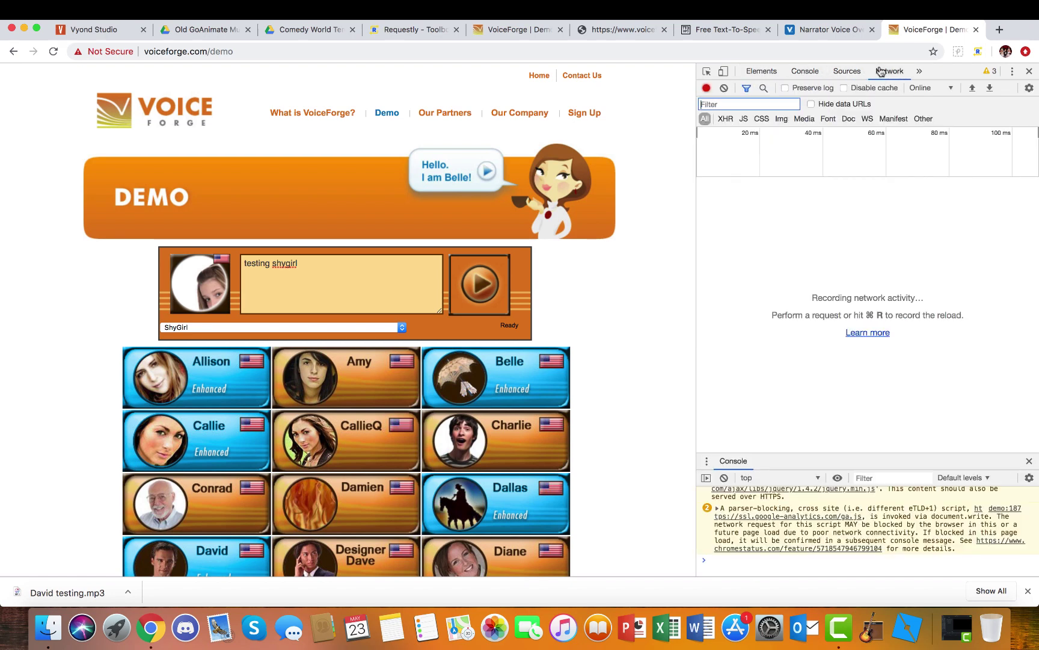
pyautogui.click(703, 121)
pyautogui.click(489, 297)
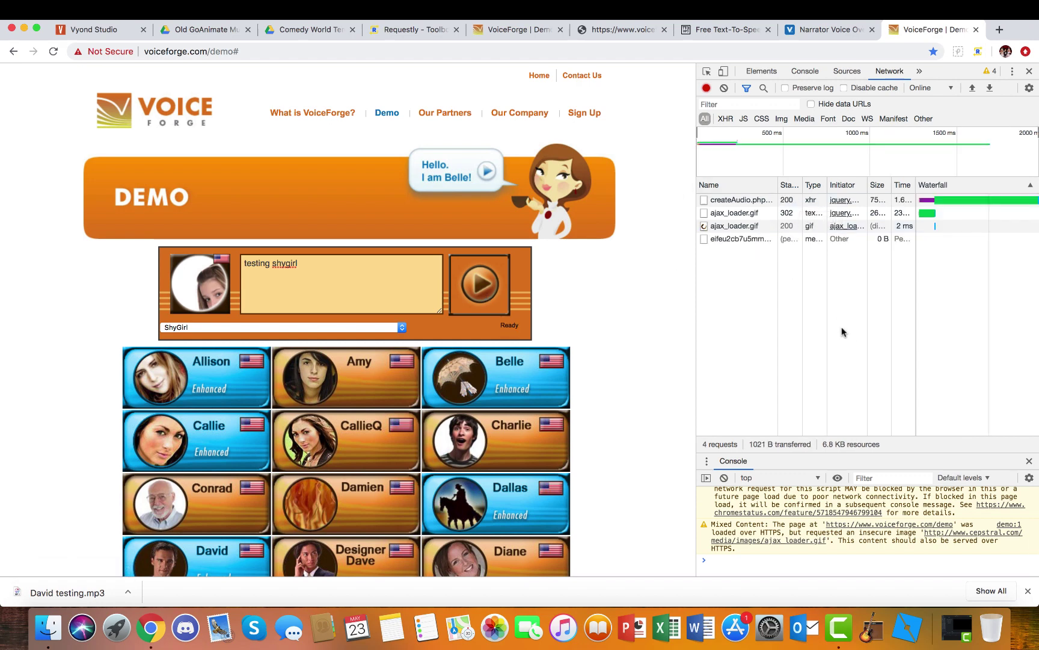
# - Open the generated mp3 request in a new tab and download it as 'ShyGirl testing'
pyautogui.click(760, 253)
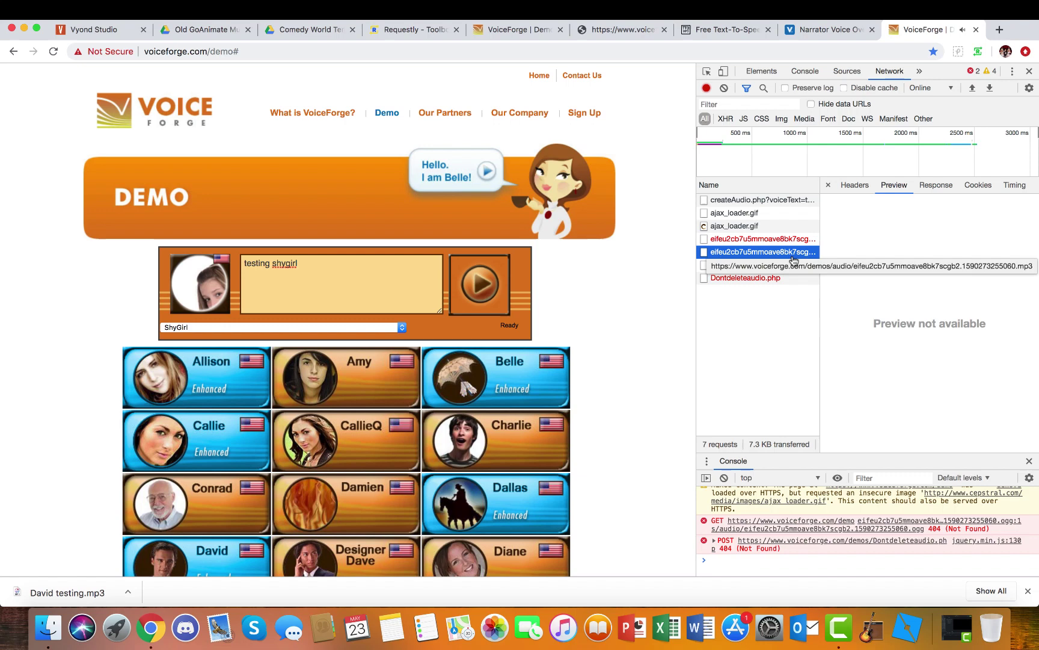
pyautogui.rightClick(788, 252)
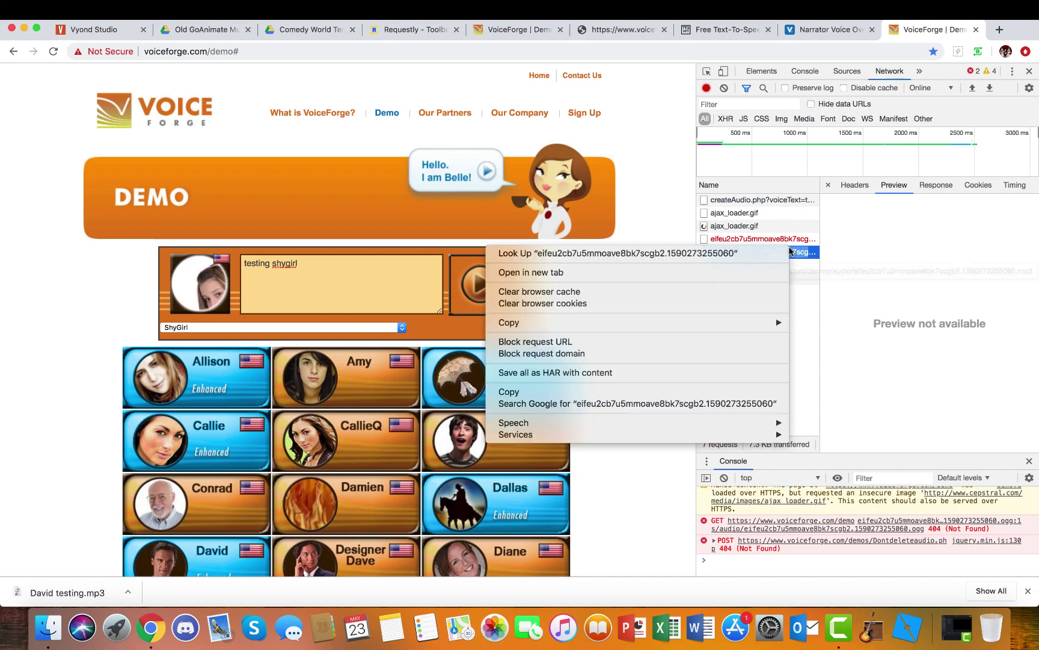
pyautogui.click(701, 272)
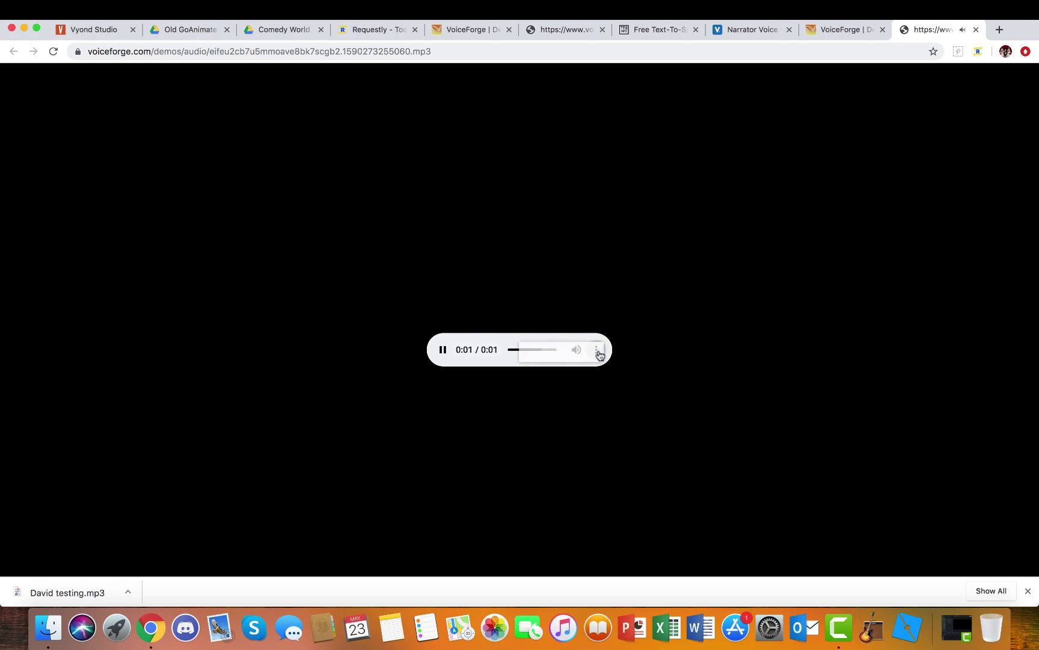
pyautogui.click(596, 349)
pyautogui.click(576, 346)
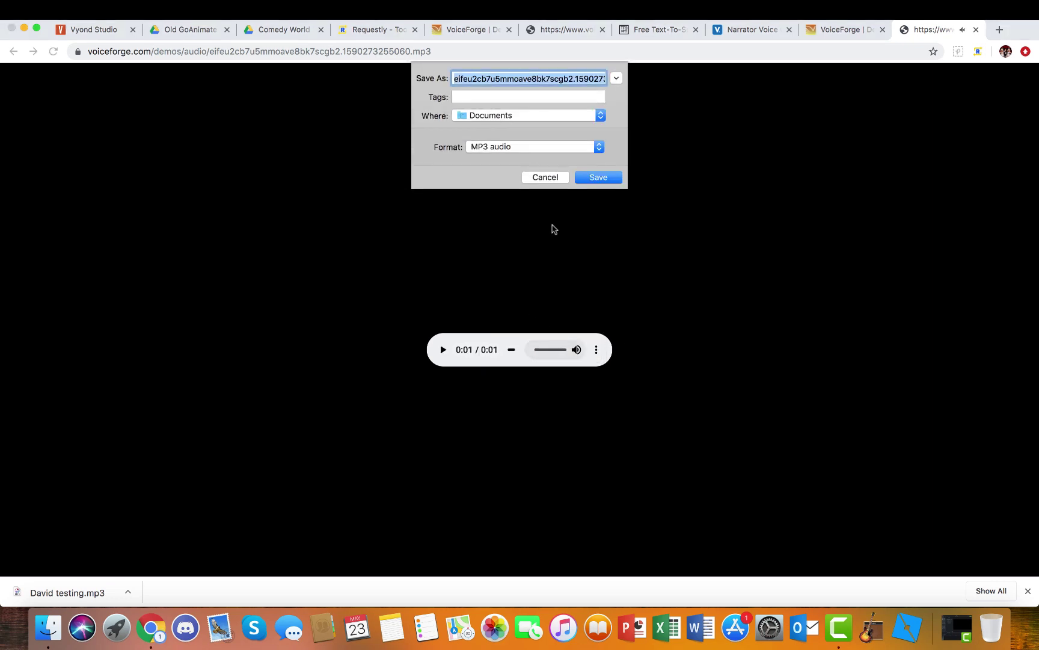
pyautogui.write('ShyGirl')
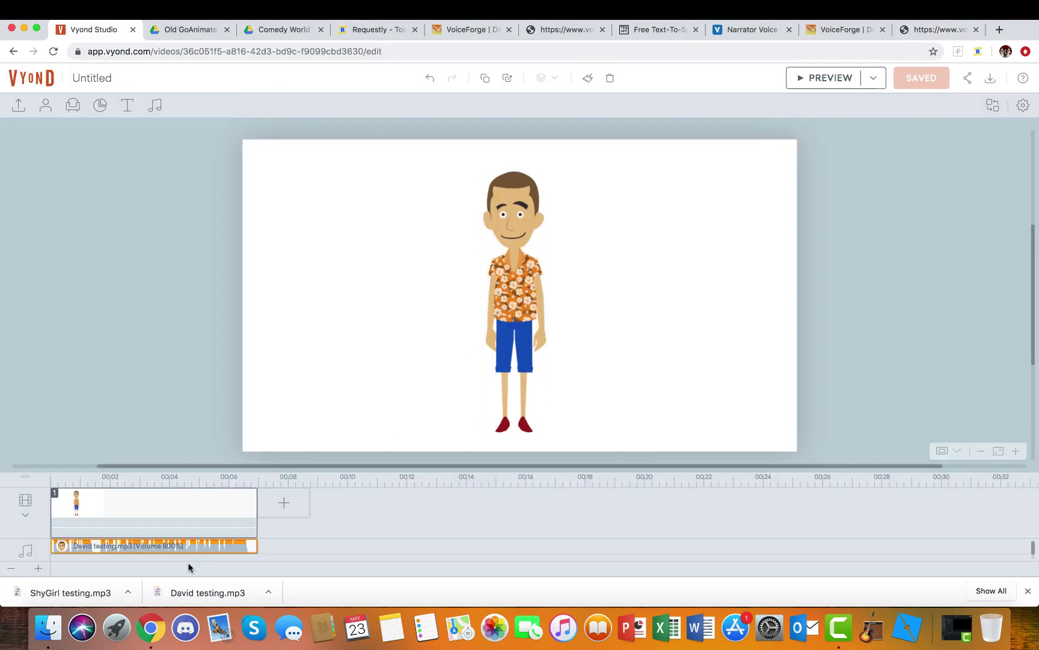
# - Delete the David testing.mp3 clip and import ShyGirl testing.mp3 into the asset library
pyautogui.press('Delete')
pyautogui.click(176, 533)
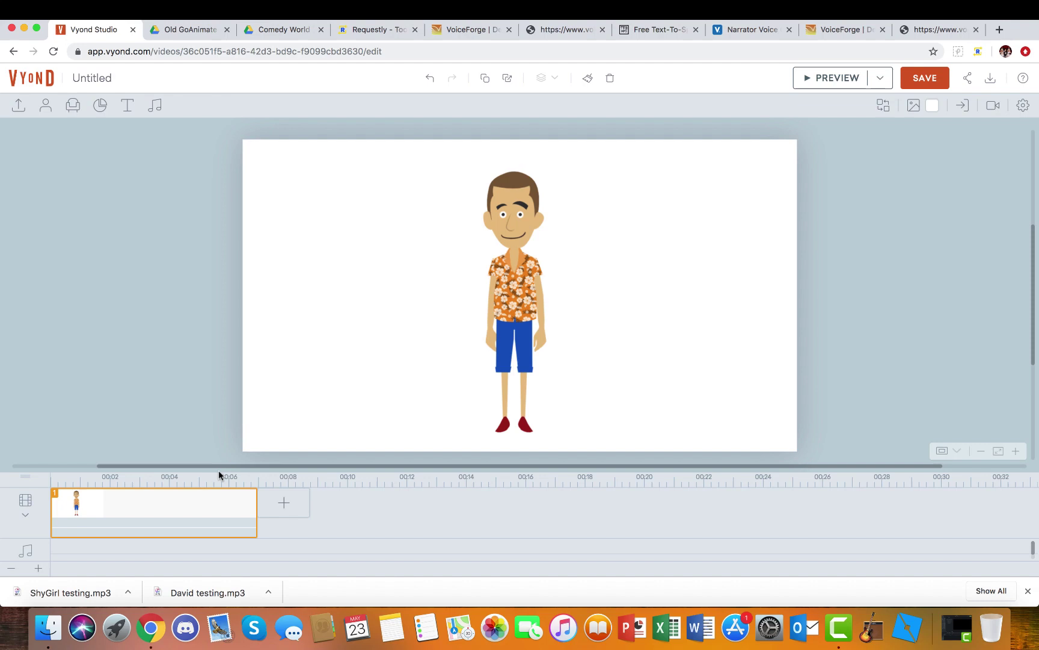
pyautogui.click(527, 190)
pyautogui.click(17, 115)
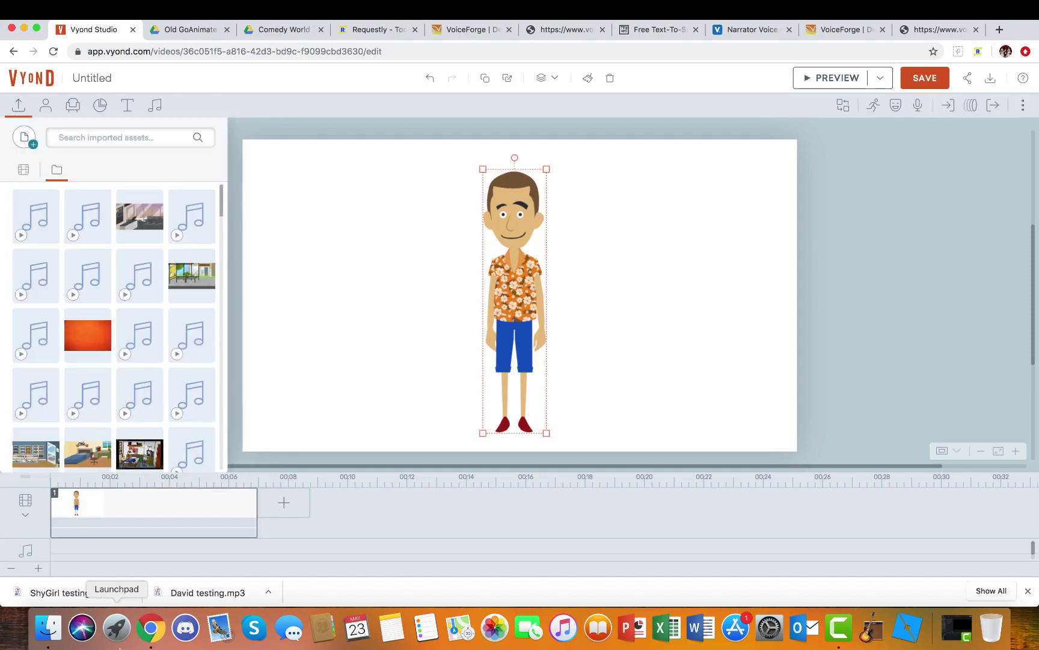
pyautogui.moveTo(65, 592); pyautogui.dragTo(87, 274)
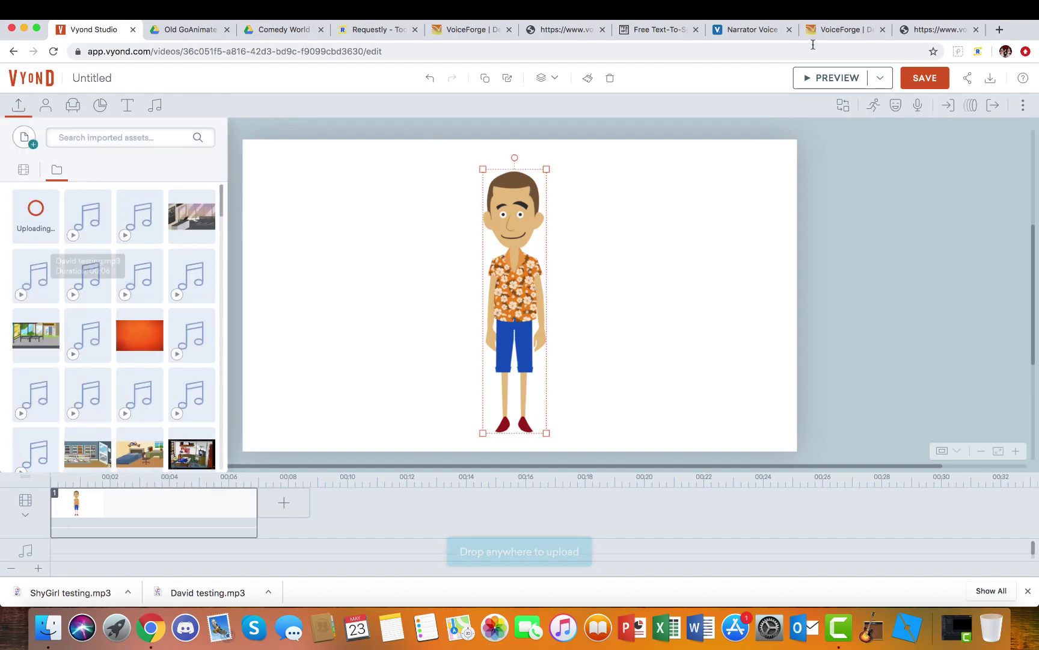
# - Try the character's upload-audio dialog option, cancel the file picker, and browse the assets
pyautogui.click(917, 106)
pyautogui.click(934, 155)
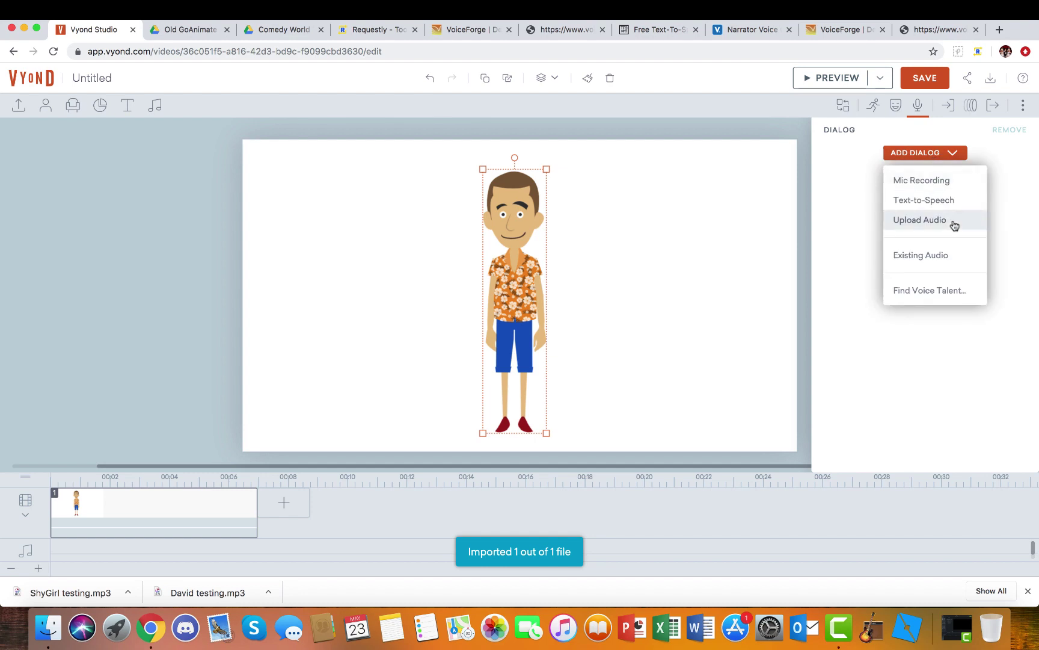
pyautogui.click(948, 220)
pyautogui.click(659, 327)
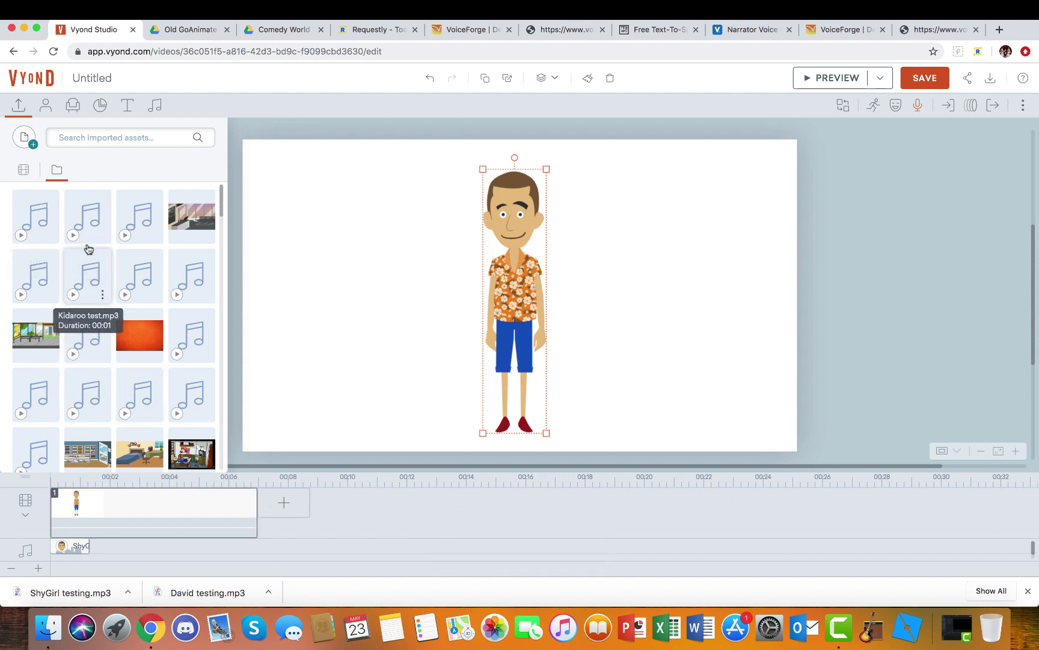
pyautogui.scroll(-5, 74, 345)
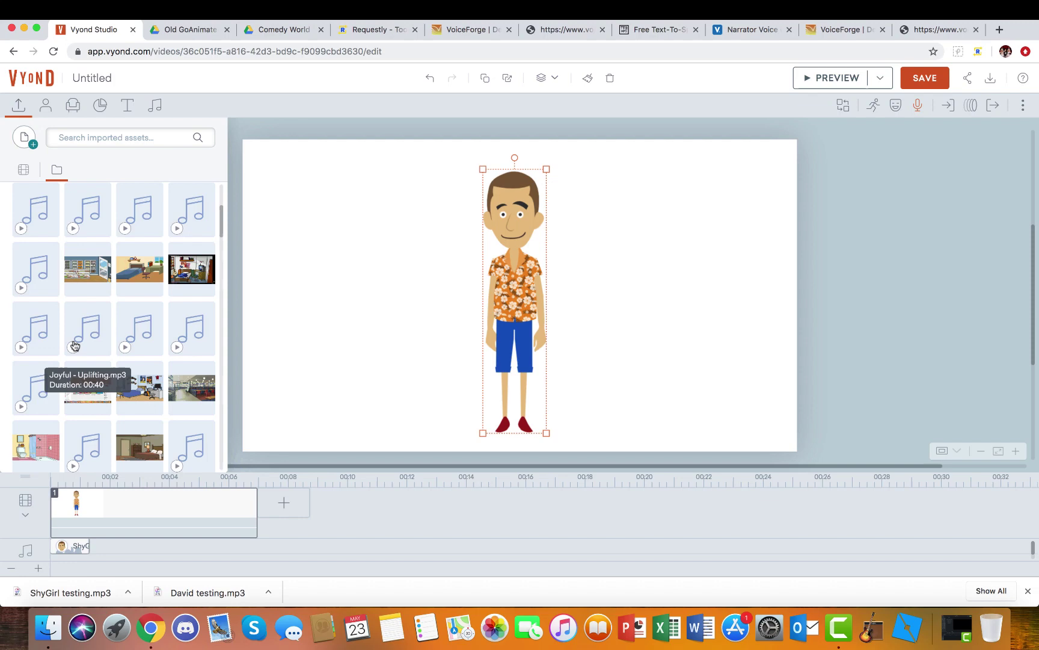
pyautogui.scroll(10, 74, 345)
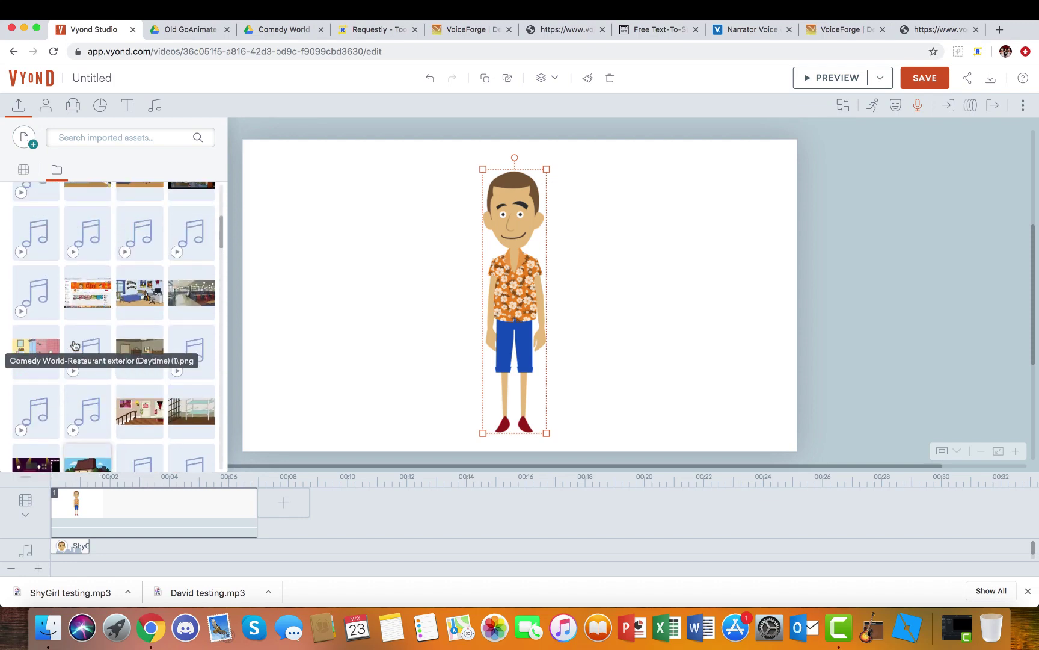
pyautogui.scroll(1, 75, 345)
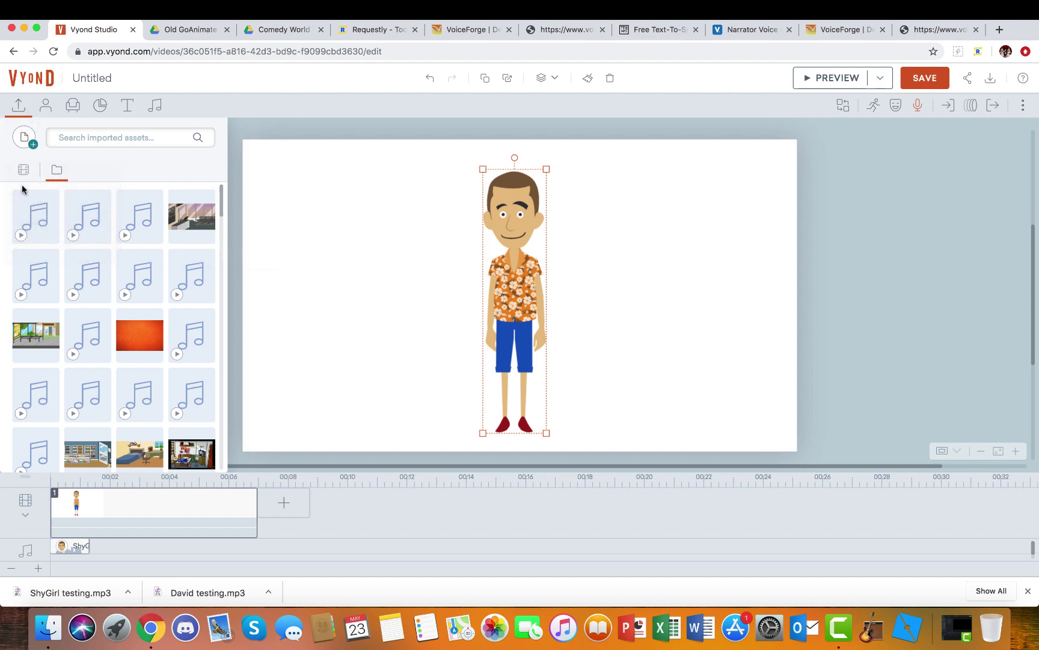
# - Delete the voice clip from scene 1's audio track
pyautogui.click(19, 107)
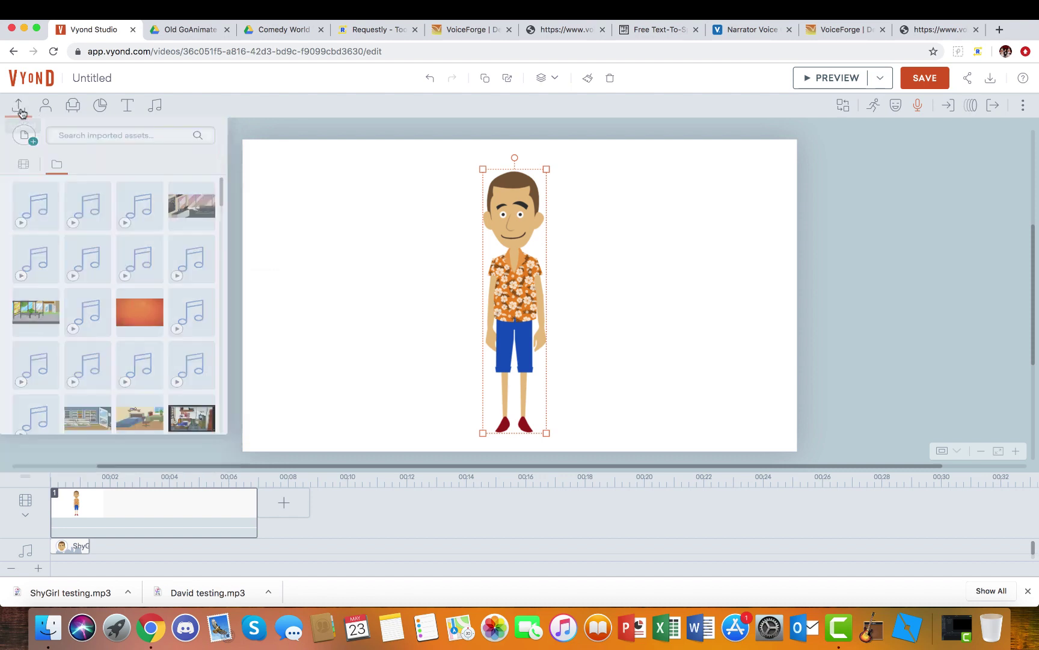
pyautogui.click(239, 251)
pyautogui.click(518, 221)
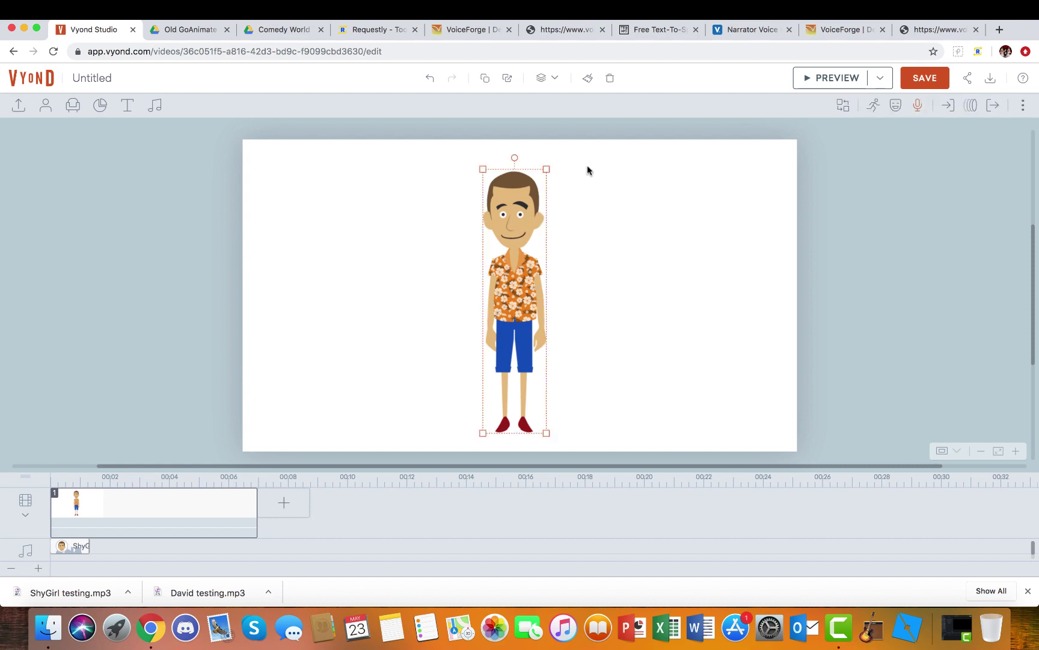
pyautogui.click(66, 551)
pyautogui.rightClick(67, 547)
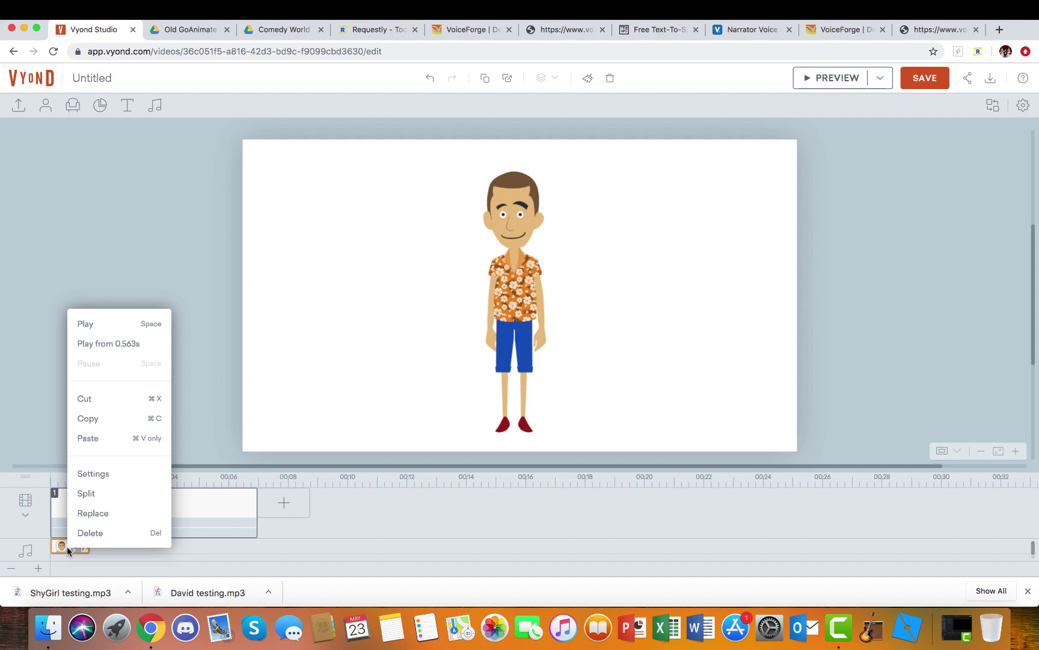
pyautogui.click(133, 534)
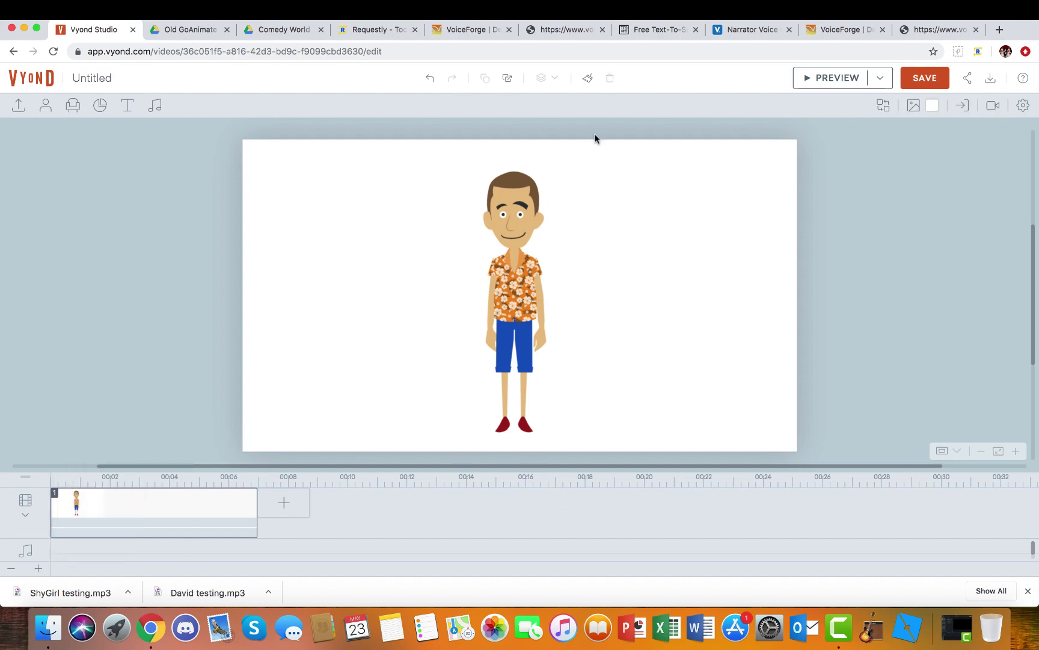
# - Deselect the character and go to the TTSMP3 text-to-speech page showing 'test this is ivy'
pyautogui.click(514, 214)
pyautogui.click(267, 268)
pyautogui.click(675, 32)
# - Reload TTSMP3, pick the US English / Ivy voice and enter the phrase 'testing ivy'
pyautogui.scroll(5, 366, 241)
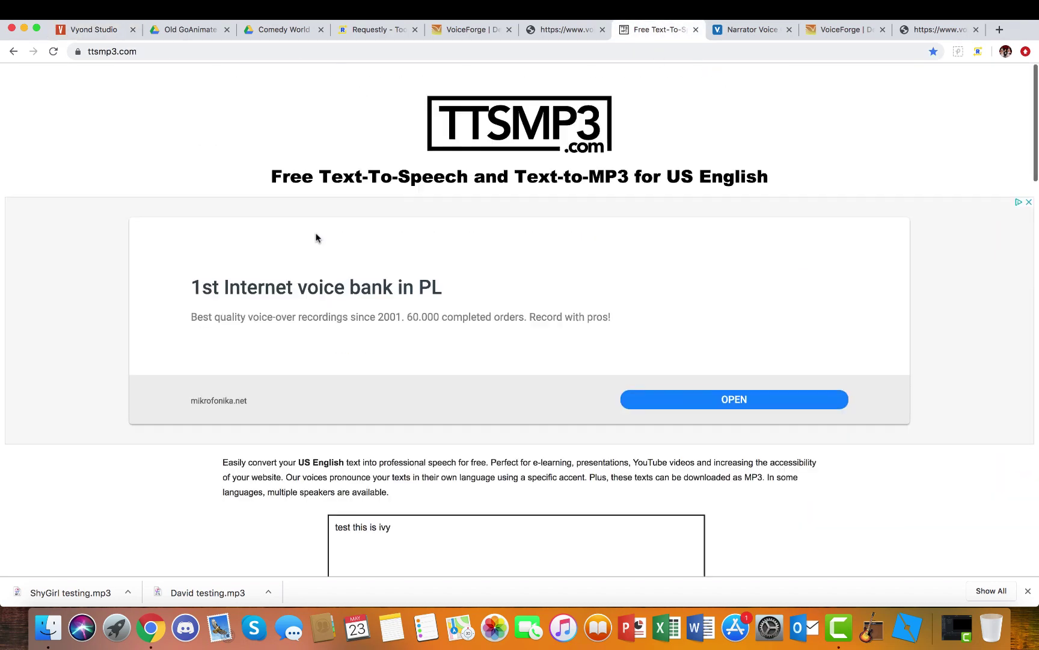
pyautogui.click(53, 51)
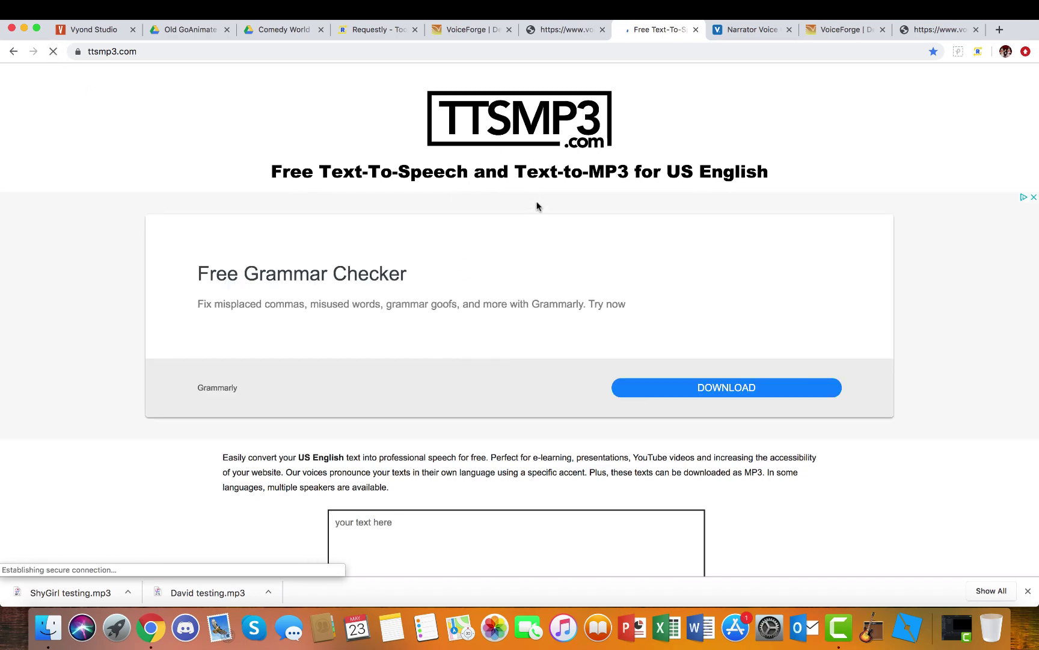
pyautogui.scroll(-4, 541, 199)
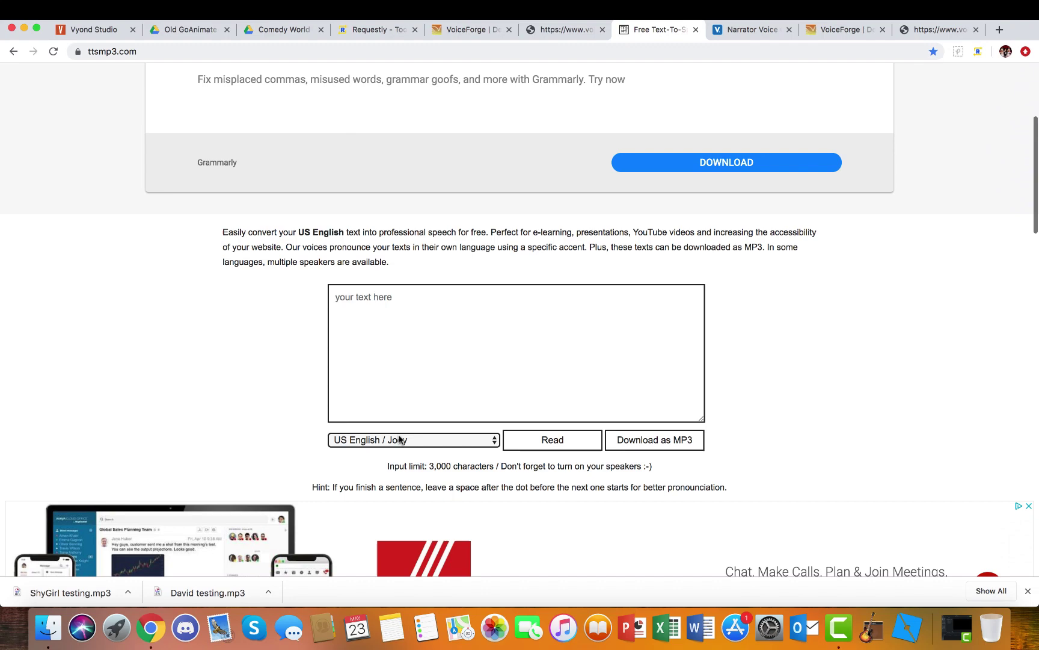
pyautogui.click(399, 439)
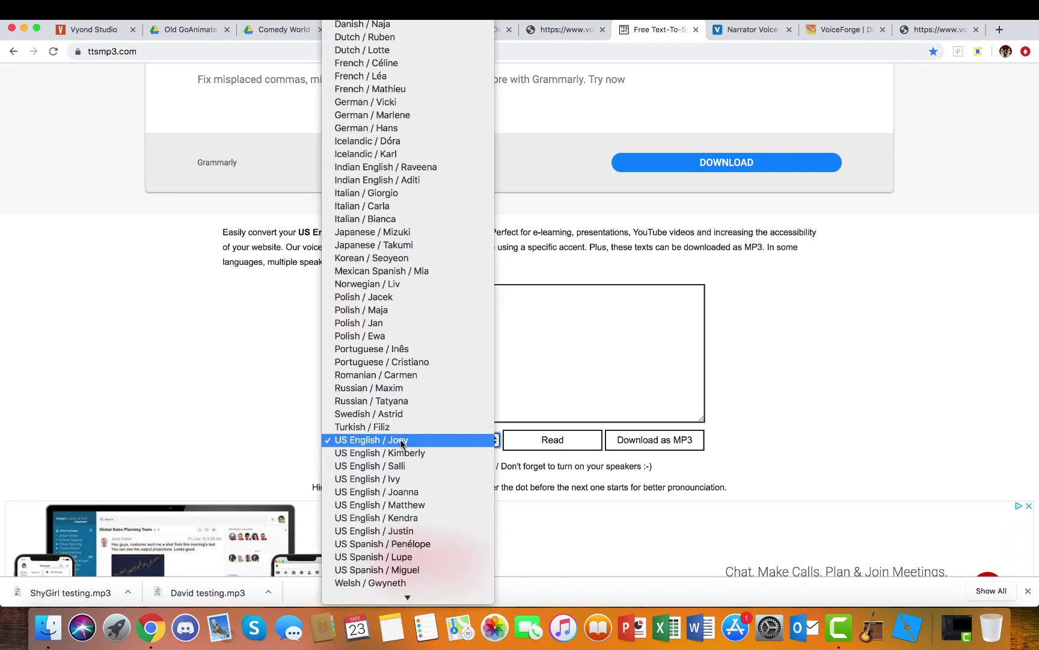
pyautogui.click(399, 481)
pyautogui.click(411, 353)
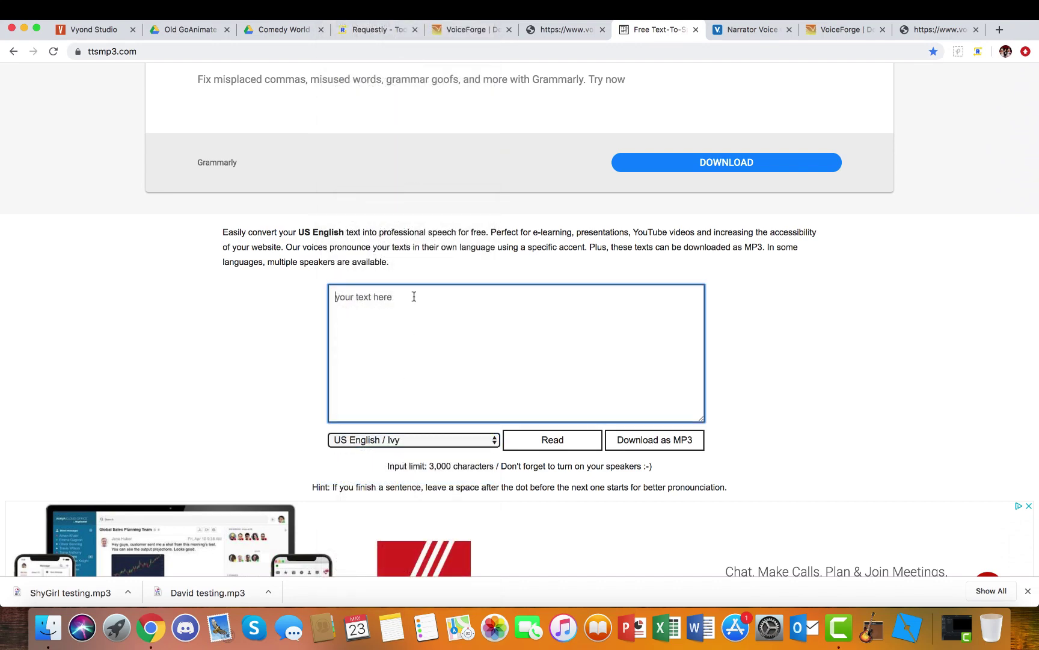
pyautogui.write('testing ivy')
# - Download the speech as 'testing ivy.mp3' and go back to Vyond Studio
pyautogui.click(630, 435)
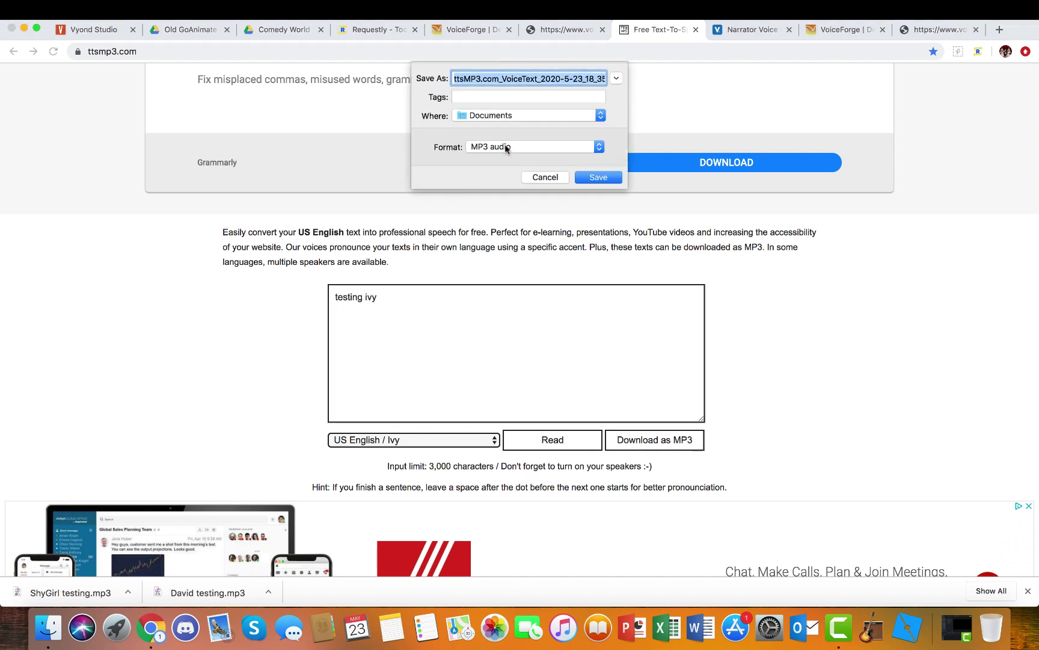
pyautogui.write('testing ivy.mp3')
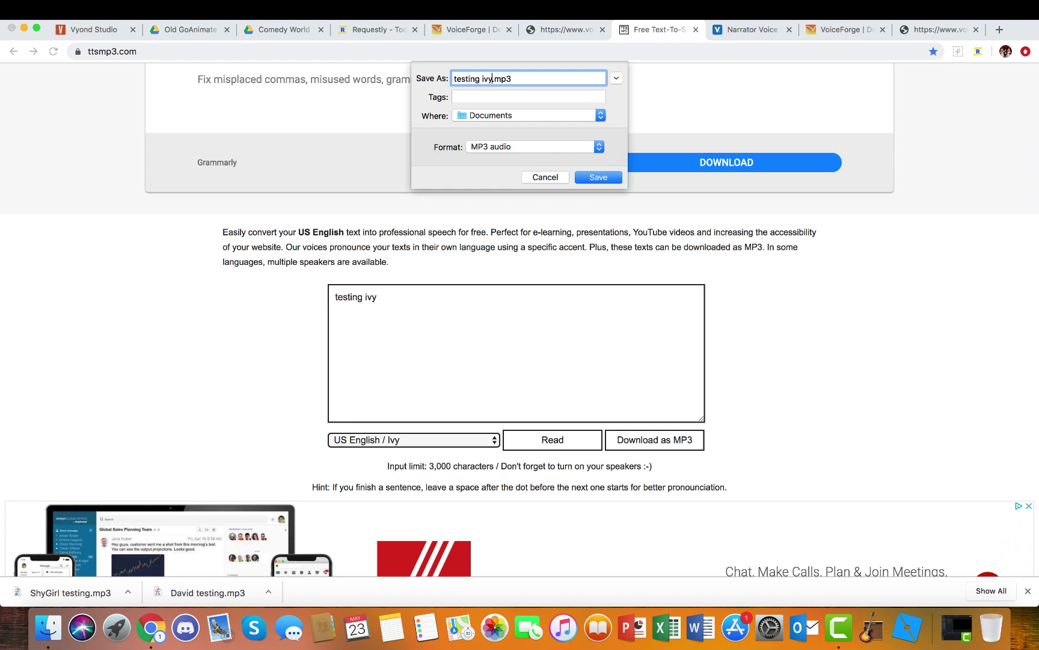
pyautogui.press('Return')
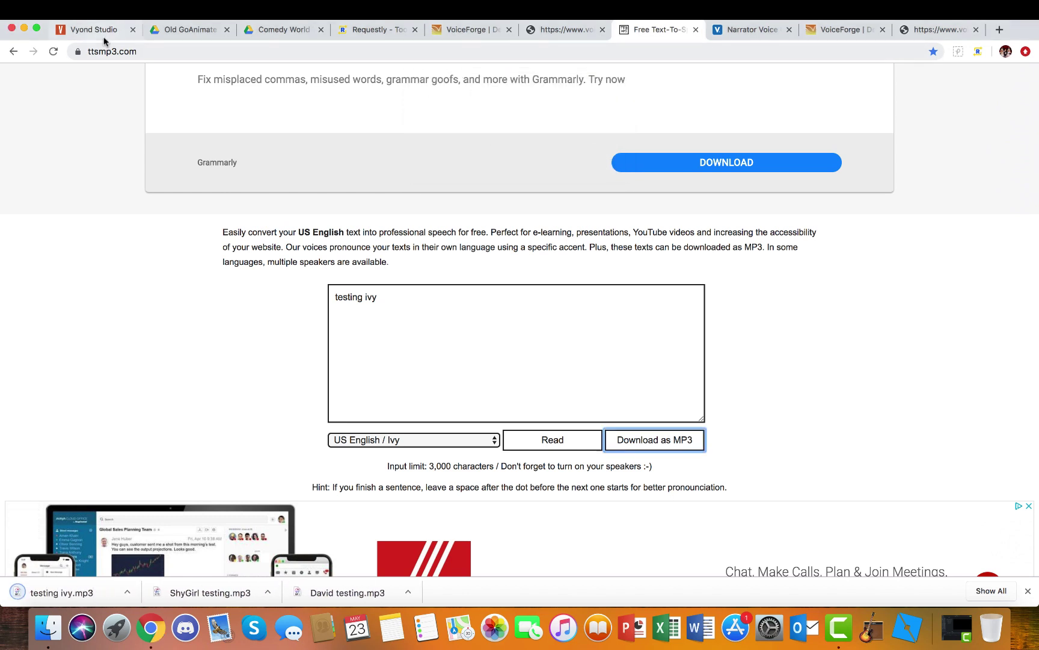
pyautogui.click(100, 30)
# - Import testing ivy.mp3 into the Upload library and add it to the scene
pyautogui.click(524, 240)
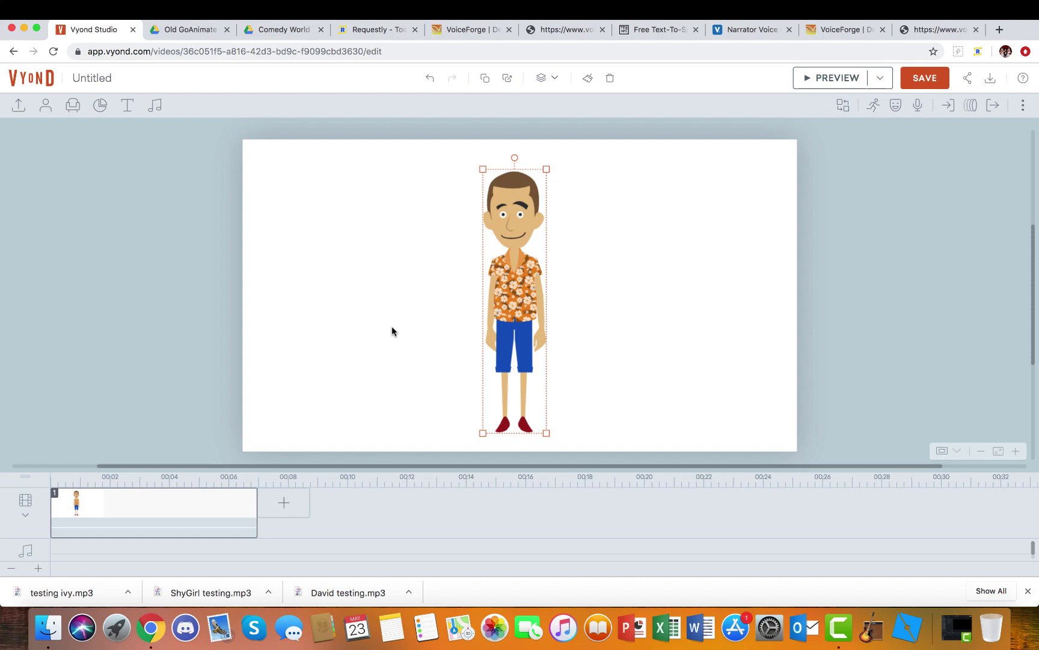
pyautogui.click(17, 109)
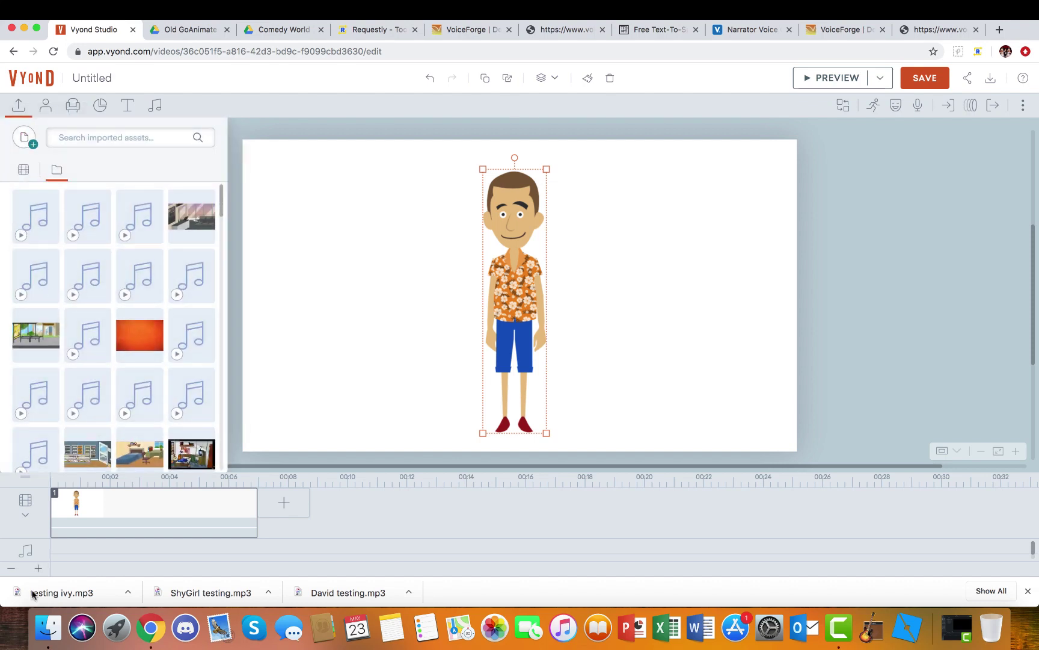
pyautogui.moveTo(43, 597); pyautogui.dragTo(89, 235)
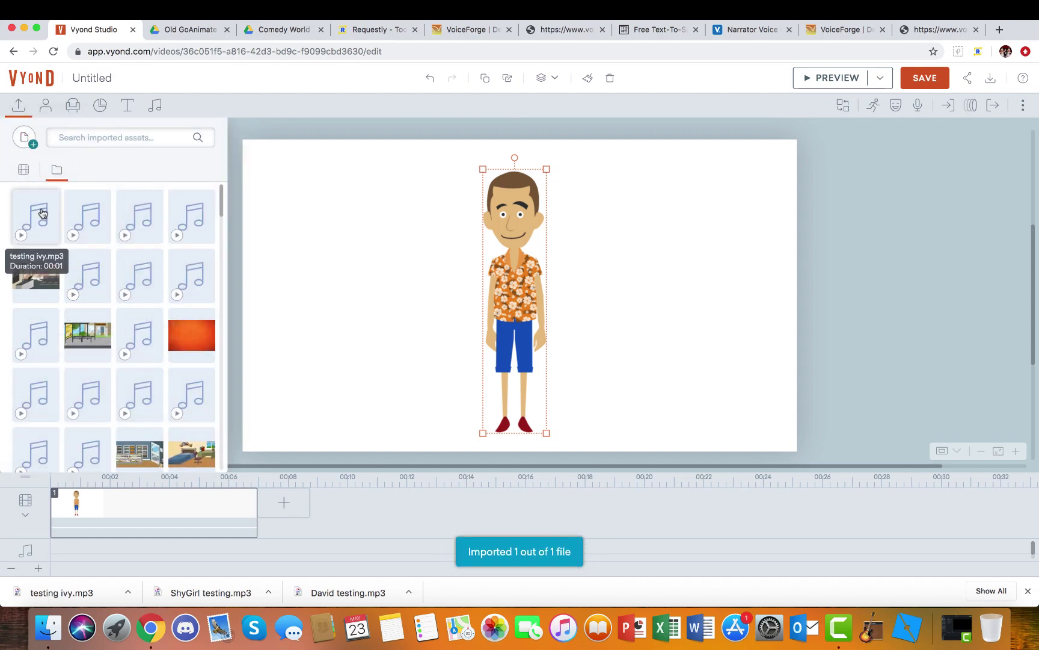
pyautogui.click(43, 214)
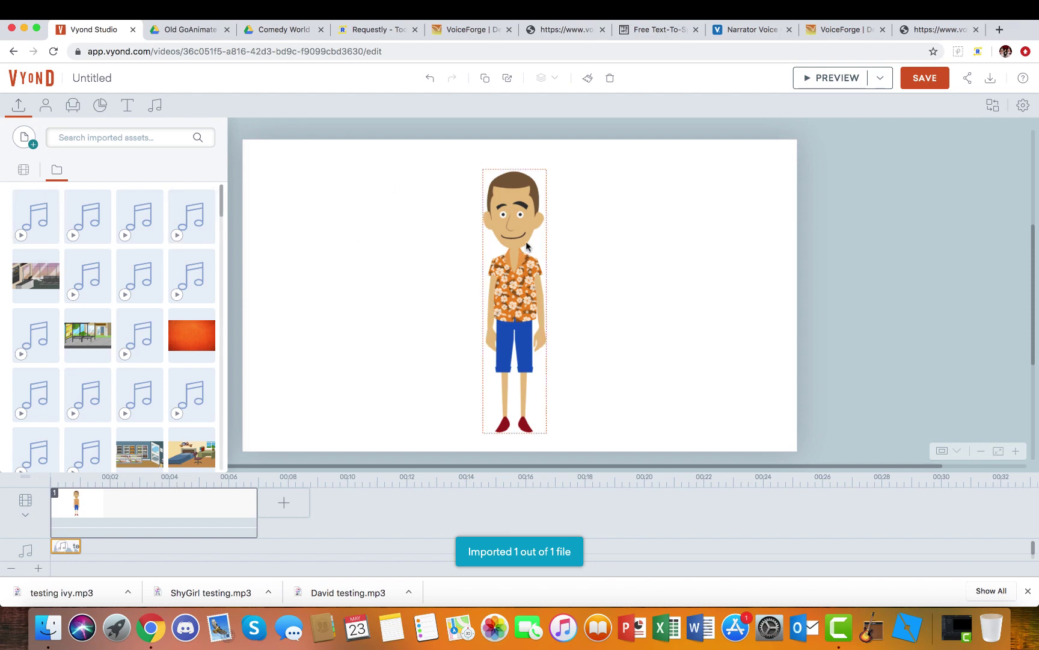
# - Assign testing ivy.mp3 as the character's dialogue through Dialog > Add Dialog > Upload Audio
pyautogui.click(918, 106)
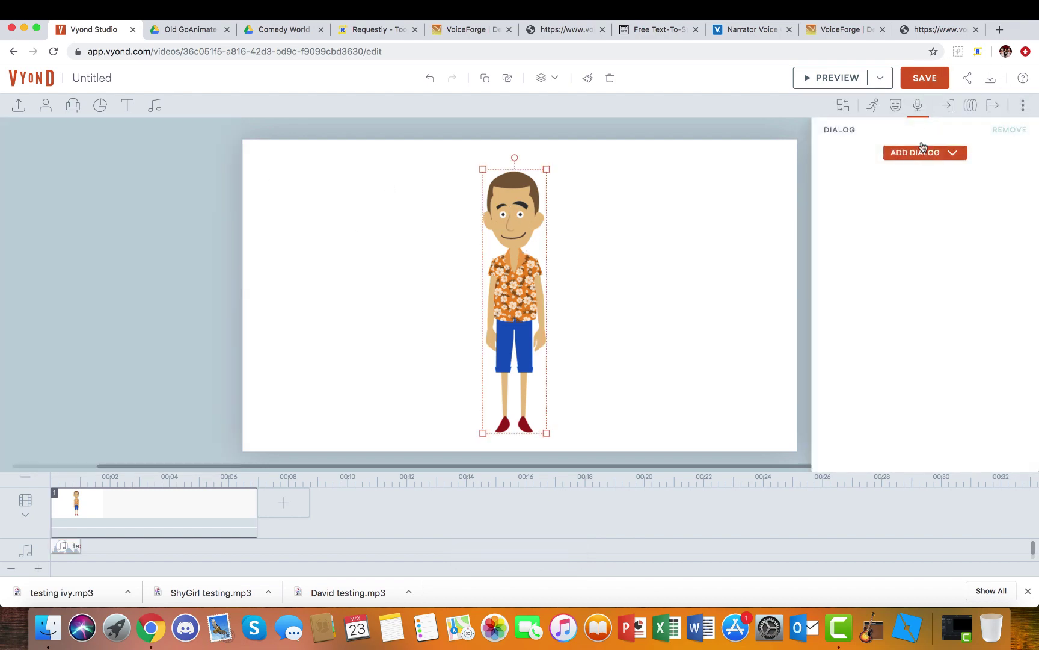
pyautogui.click(925, 152)
pyautogui.click(921, 220)
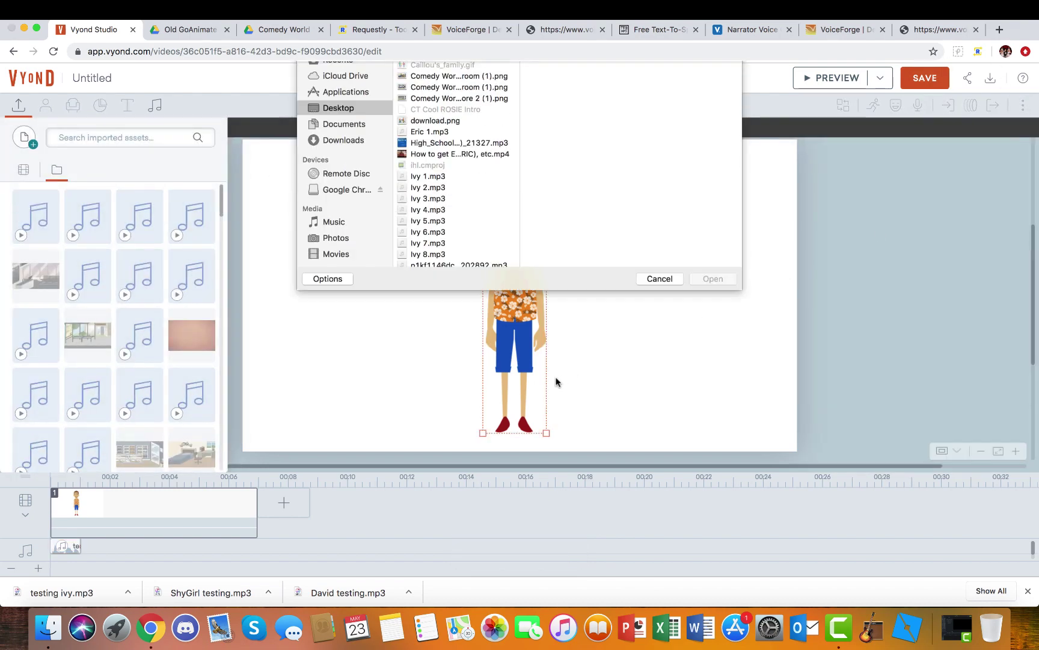
pyautogui.click(660, 327)
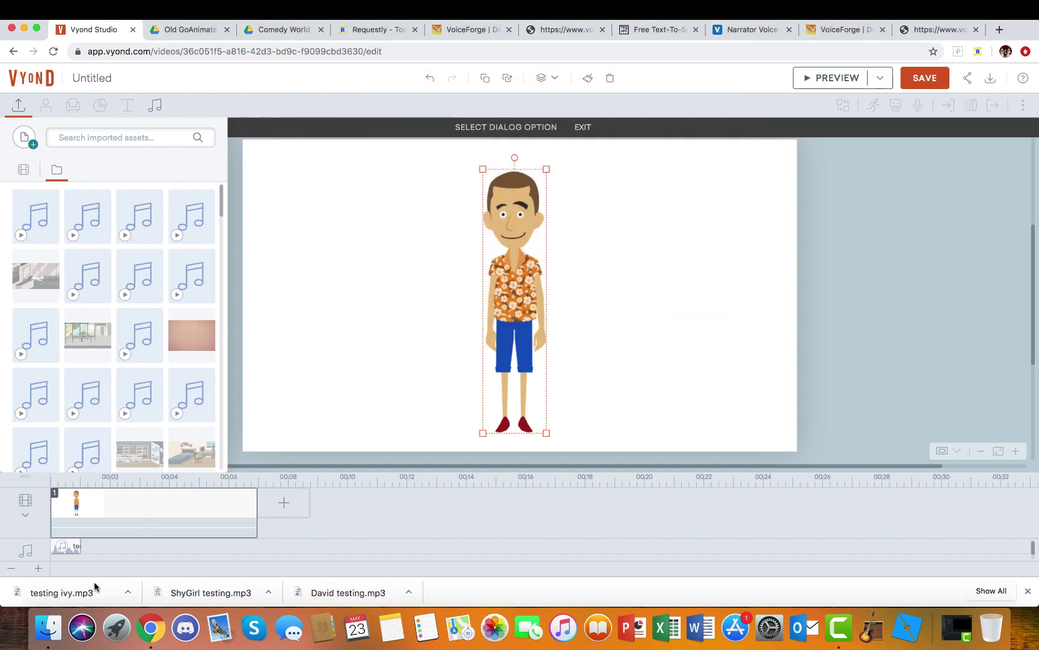
pyautogui.moveTo(93, 584); pyautogui.dragTo(75, 267)
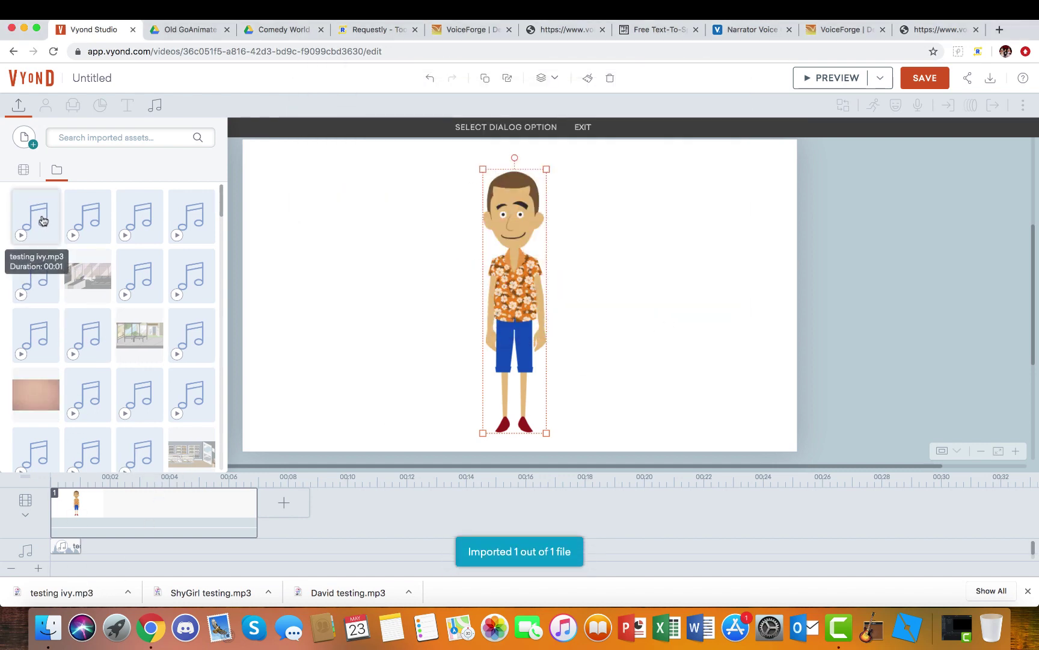
pyautogui.click(42, 217)
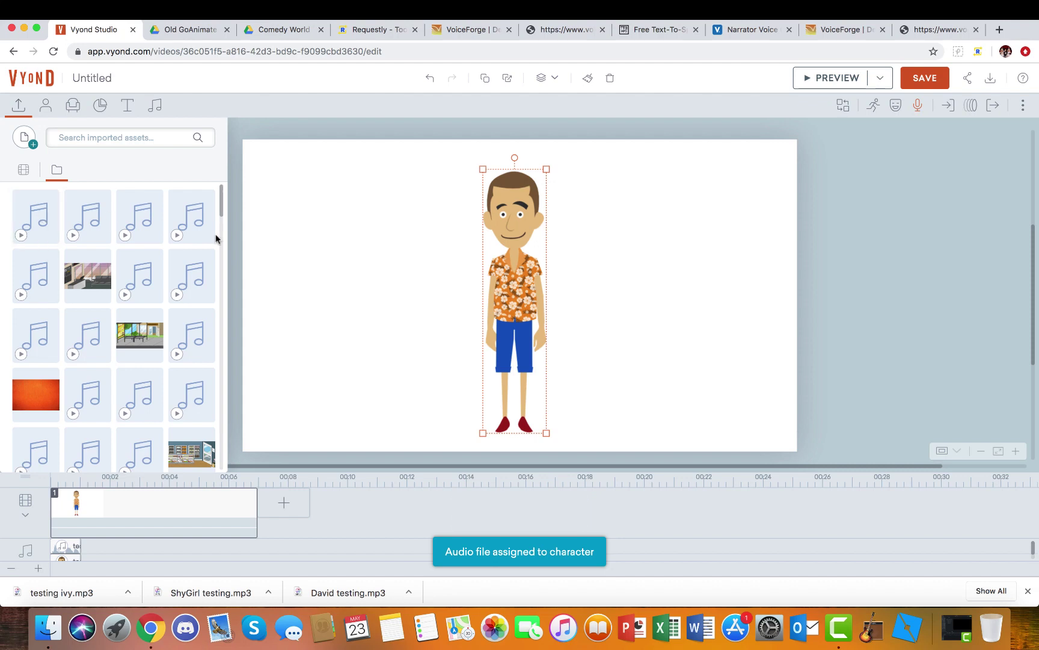
pyautogui.click(870, 361)
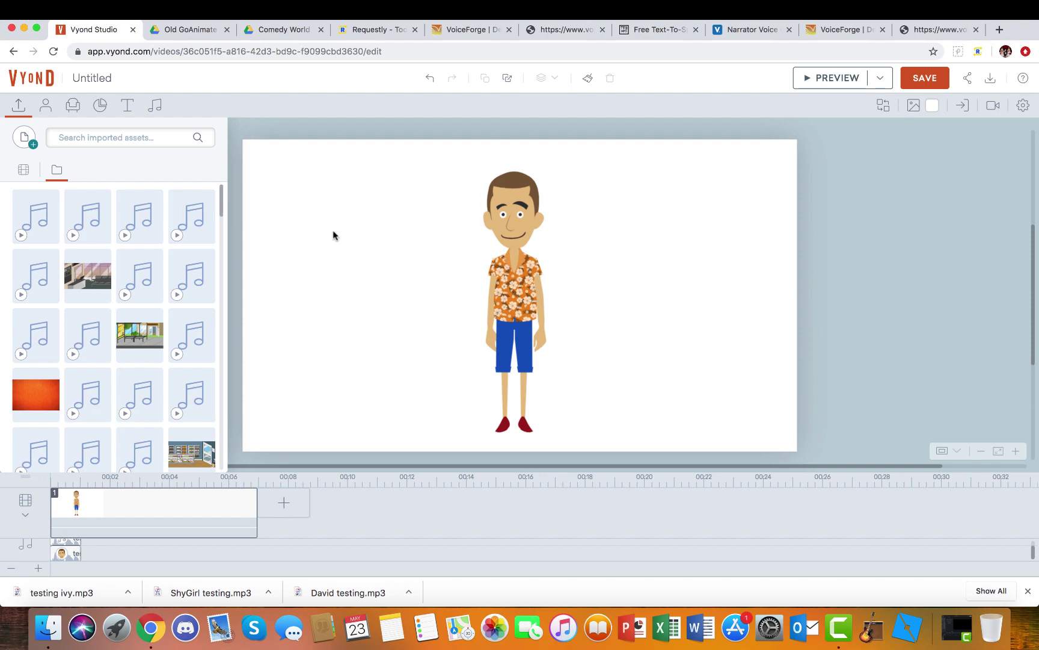
pyautogui.click(18, 107)
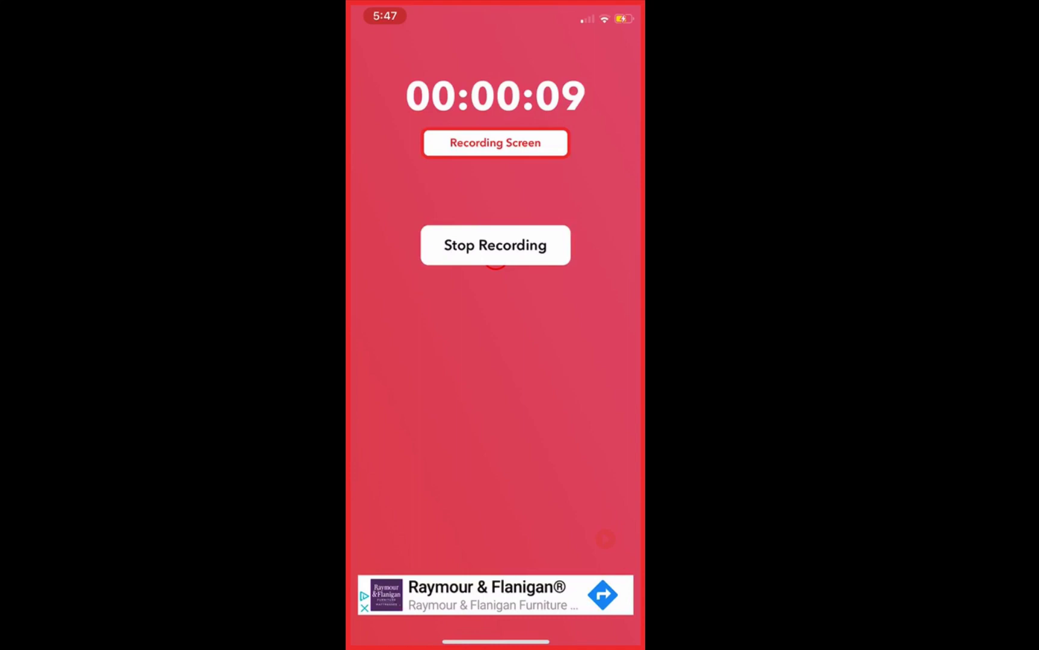
# - Swipe up from Record it! to the home screen and across to the Voz do Narrador page
pyautogui.moveTo(496, 641); pyautogui.dragTo(495, 421)
pyautogui.moveTo(590, 300); pyautogui.dragTo(409, 300)
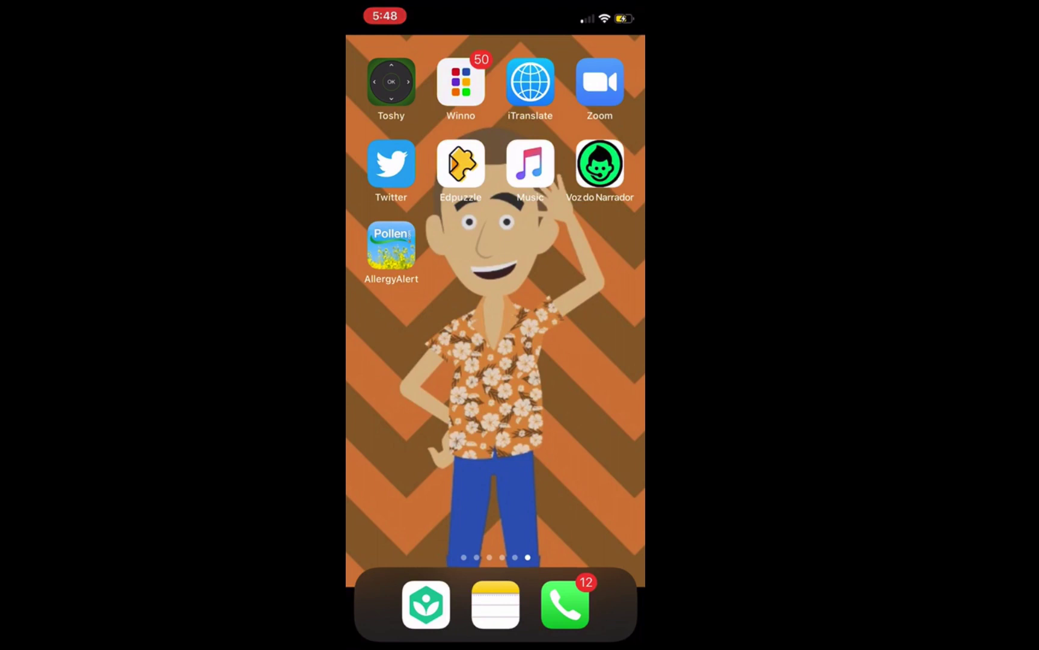
# - Open Voz do Narrador and delete the old narration text
pyautogui.click(600, 164)
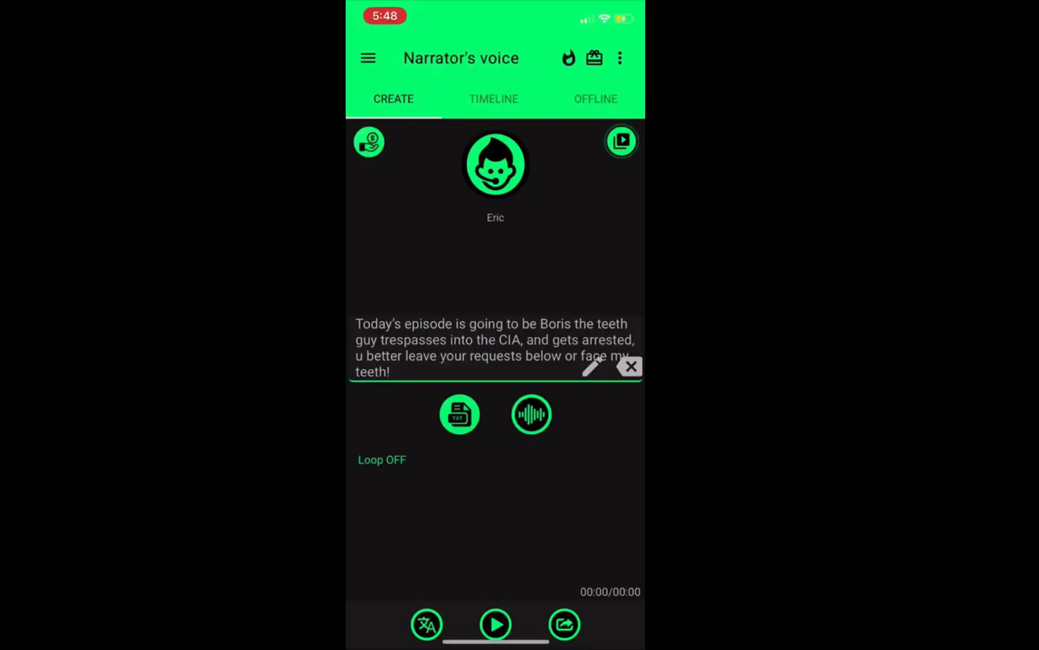
pyautogui.click(592, 365)
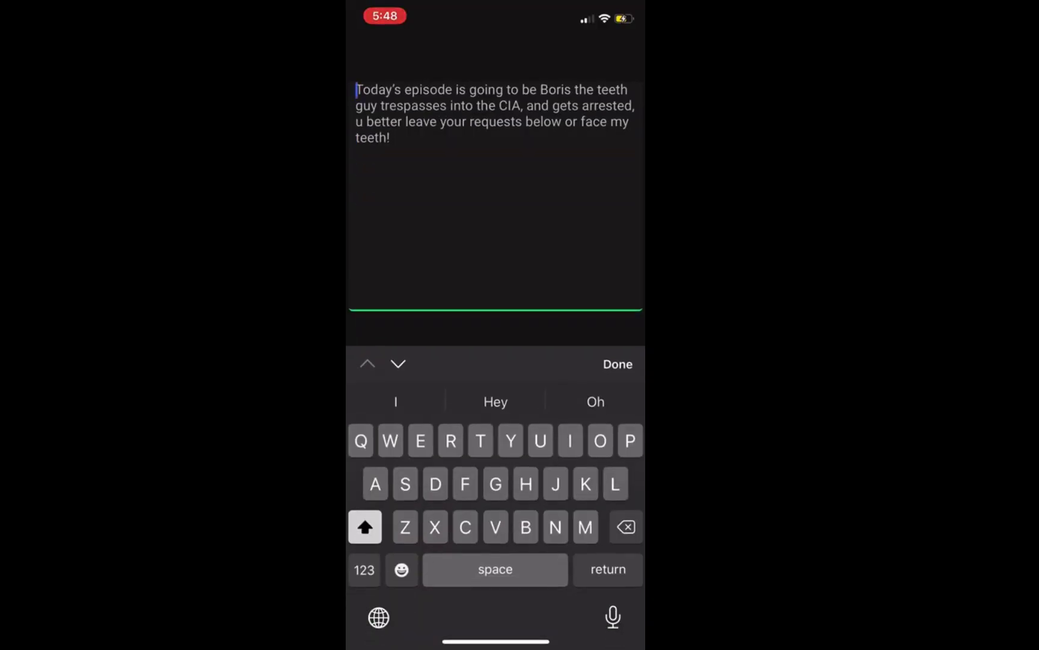
pyautogui.click(401, 89)
pyautogui.doubleClick(377, 89)
pyautogui.moveTo(400, 92); pyautogui.dragTo(391, 143)
pyautogui.press('BackSpace')
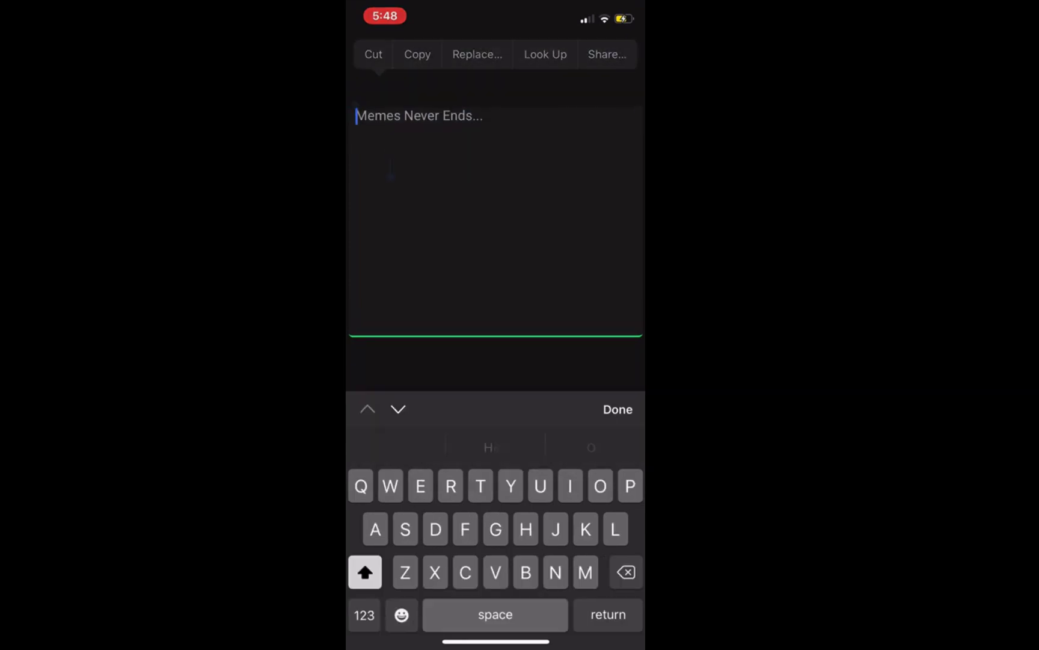
pyautogui.click(617, 409)
pyautogui.click(494, 374)
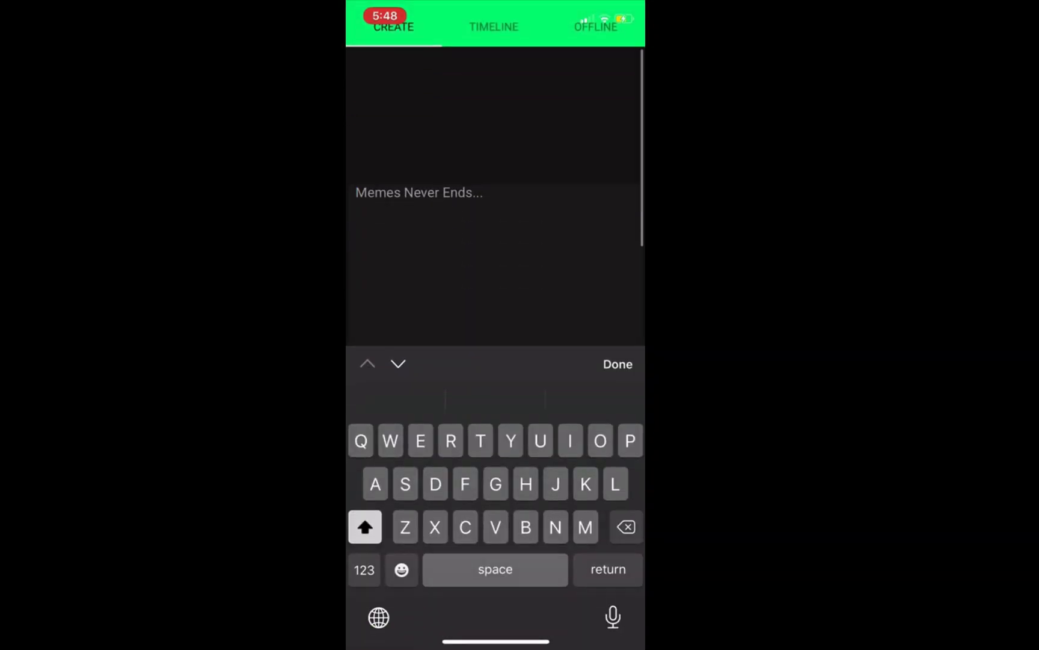
pyautogui.click(618, 364)
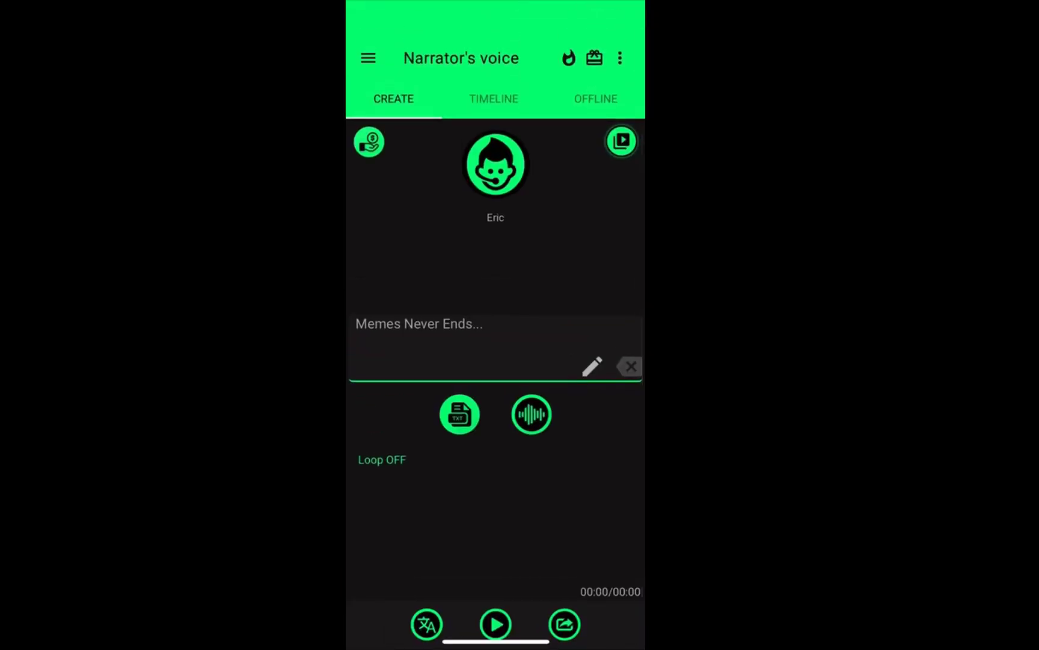
# - Keep Eric as the English (United States) voice in Configuration and return to Create
pyautogui.click(495, 165)
pyautogui.click(495, 294)
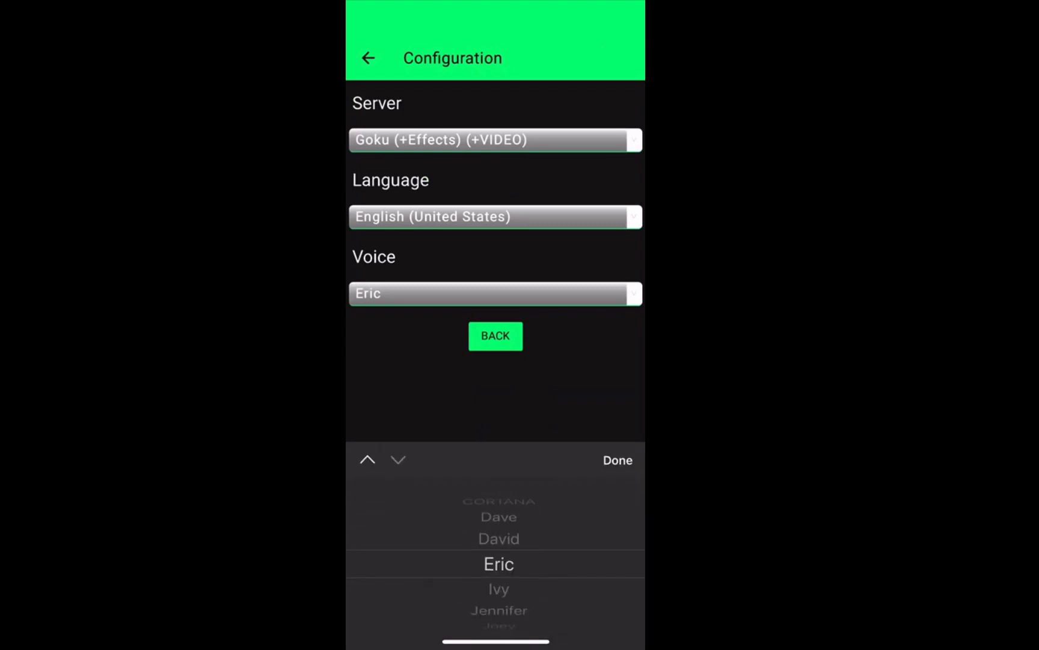
pyautogui.scroll(-3, 498, 565)
pyautogui.scroll(-2, 498, 565)
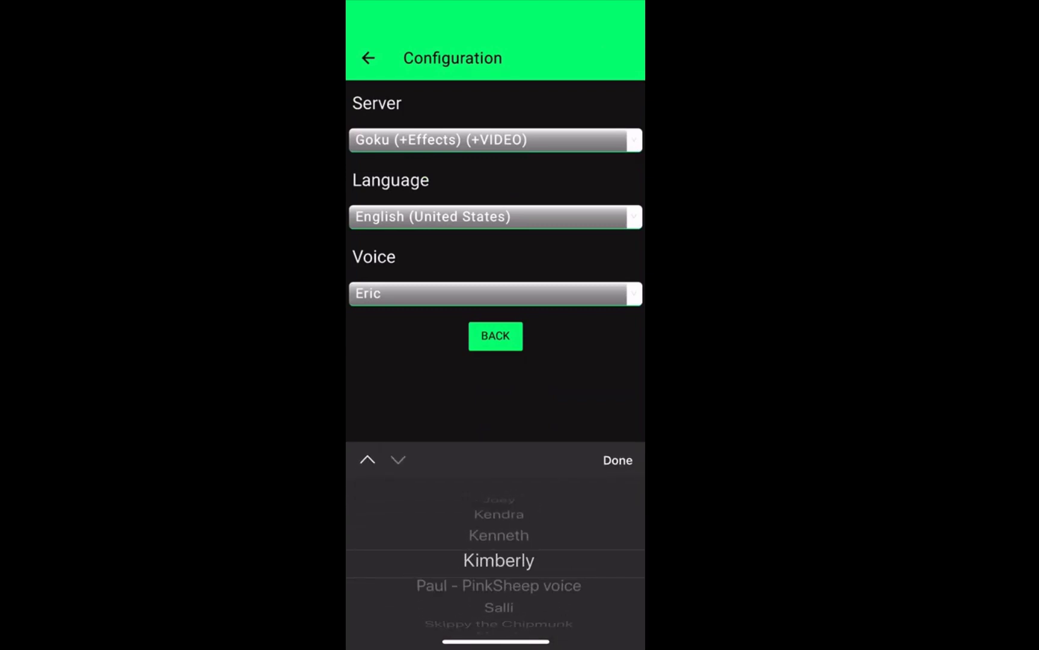
pyautogui.scroll(4, 499, 565)
pyautogui.scroll(2, 498, 565)
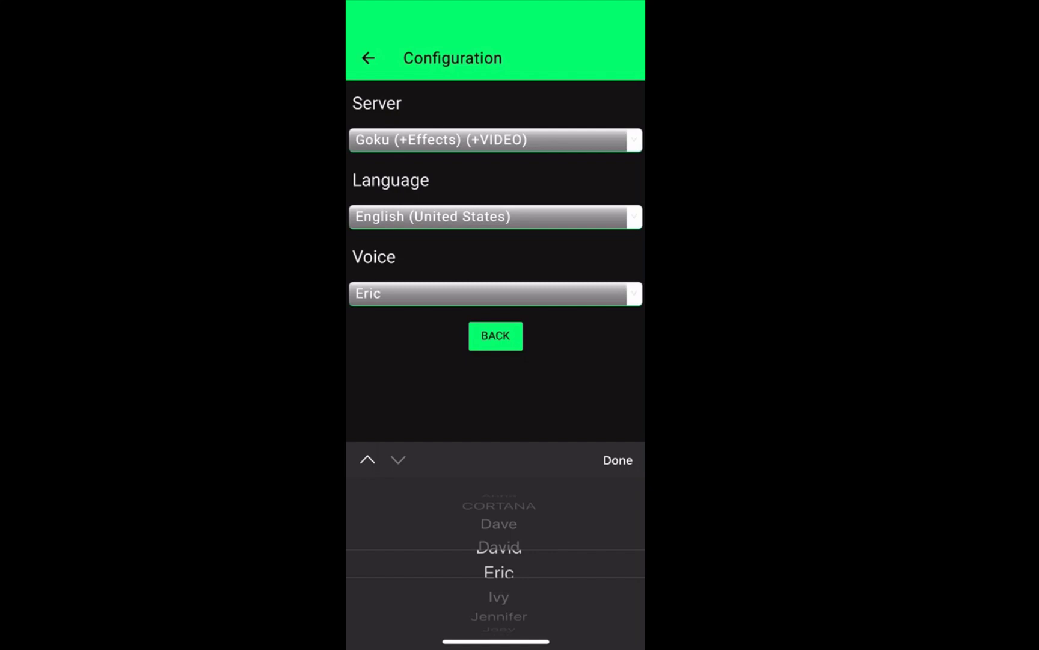
pyautogui.scroll(4, 498, 565)
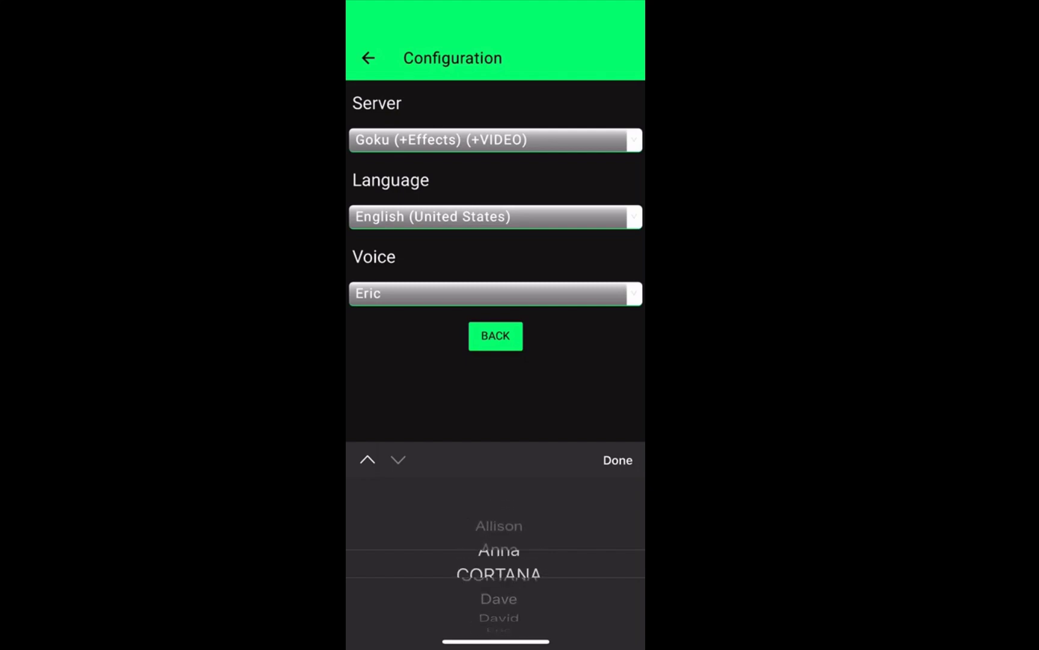
pyautogui.scroll(-3, 498, 565)
pyautogui.scroll(-2, 498, 566)
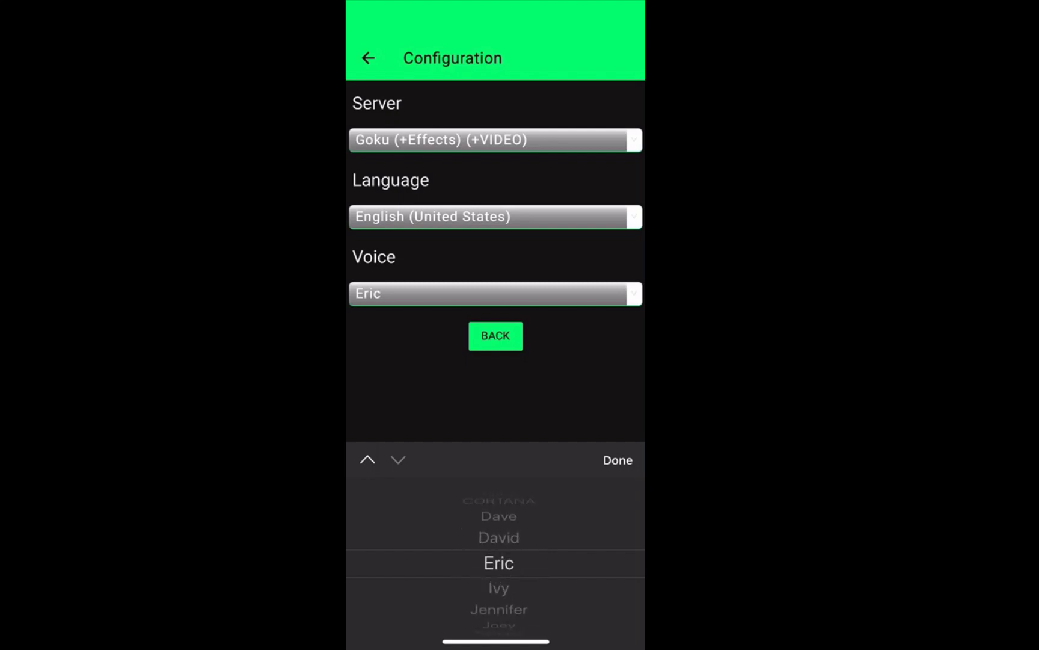
pyautogui.click(617, 460)
pyautogui.click(496, 335)
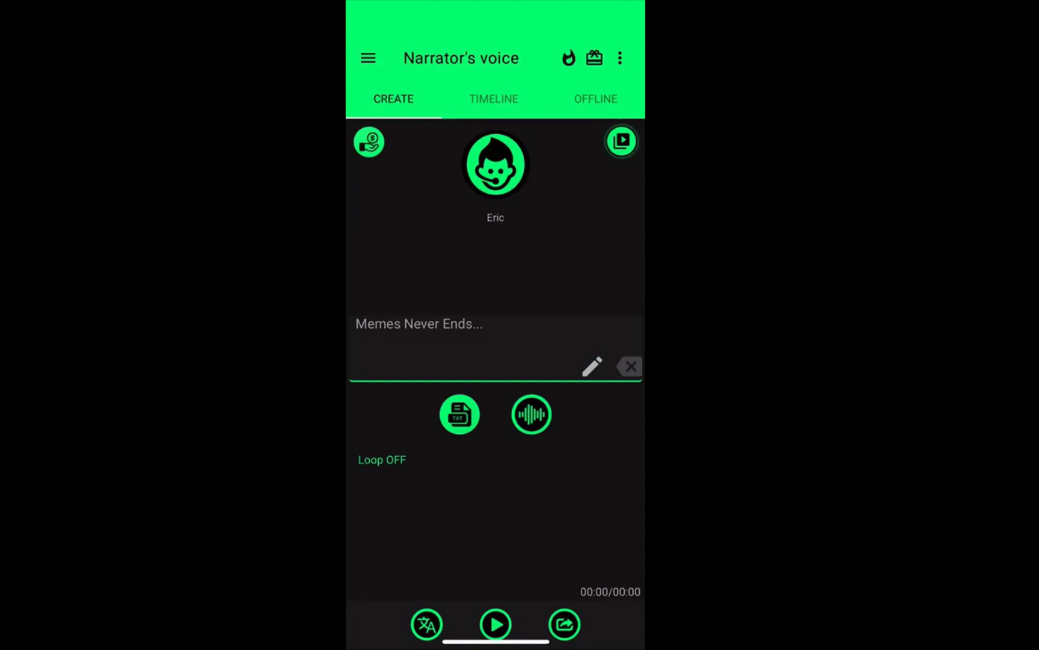
# - Enter 'Test this is Eric.' as the narration text
pyautogui.click(451, 343)
pyautogui.write('Test')
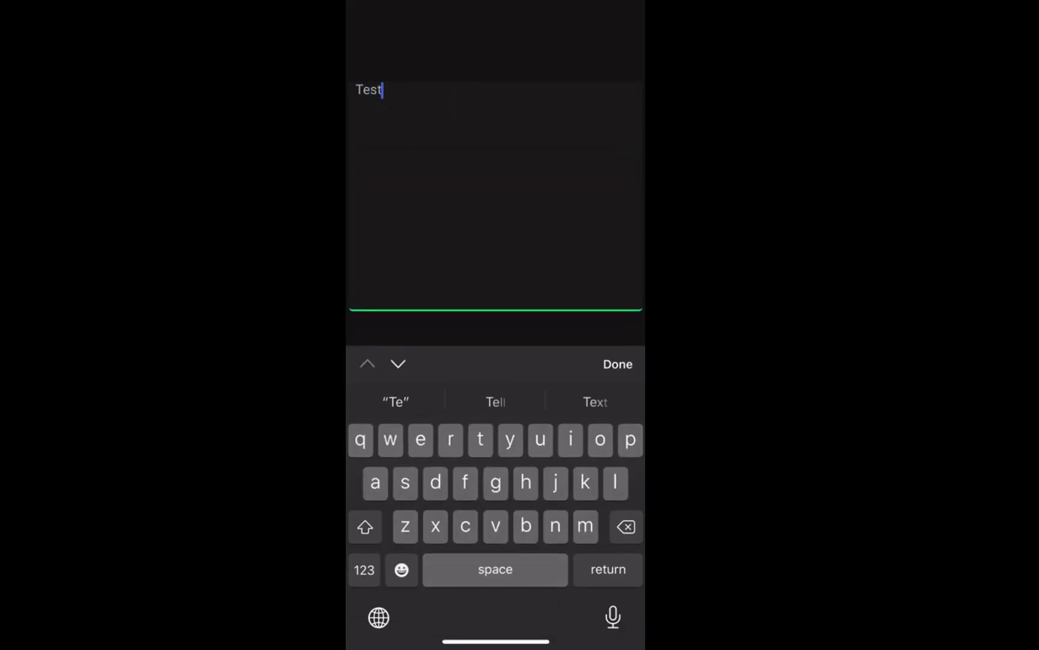
pyautogui.write(' this is e')
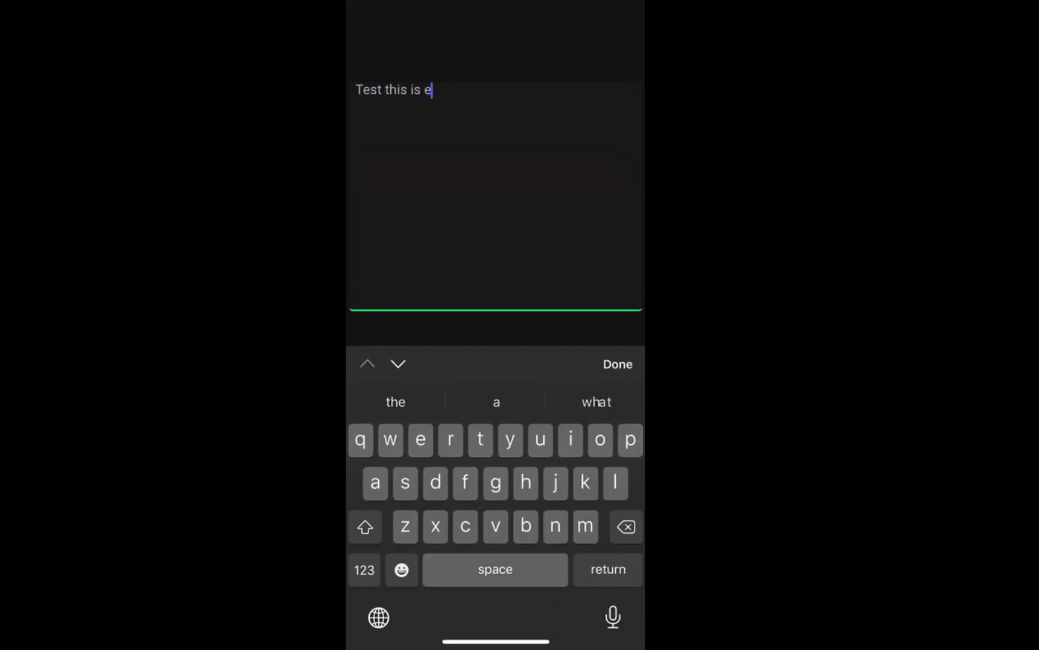
pyautogui.write('ric.')
pyautogui.click(618, 363)
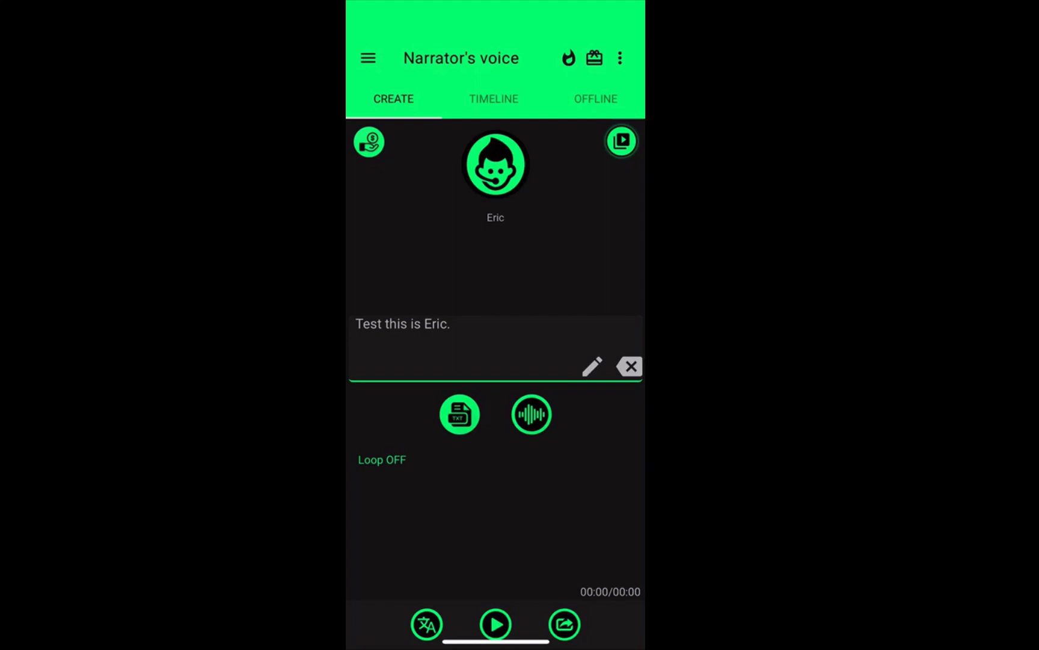
# - Share the generated audio through Gmail to the suggested contact and send it
pyautogui.click(564, 624)
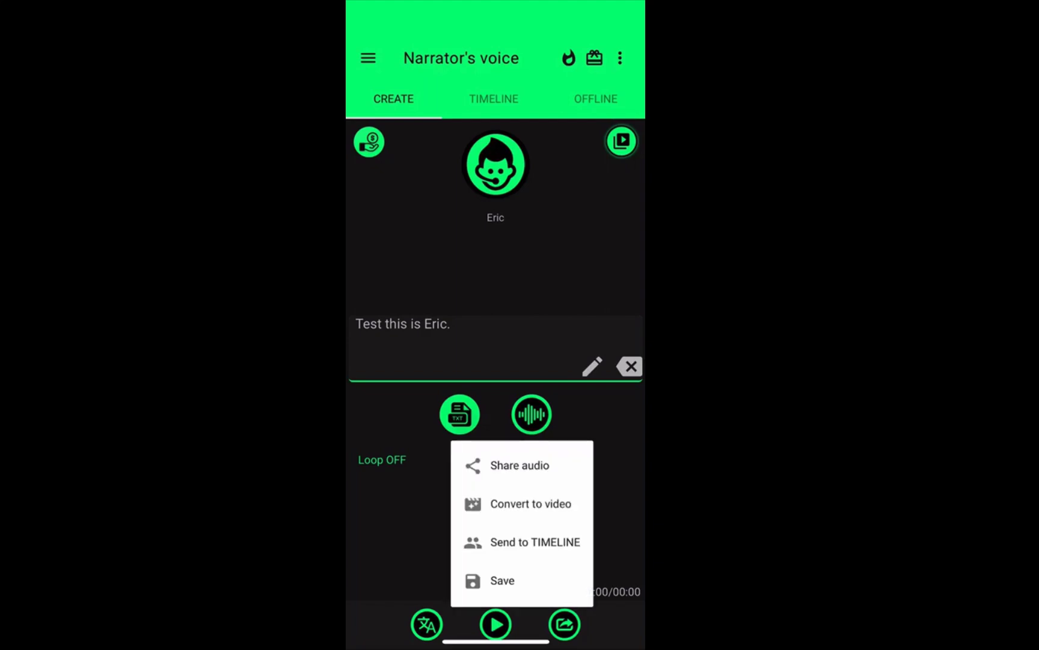
pyautogui.click(520, 465)
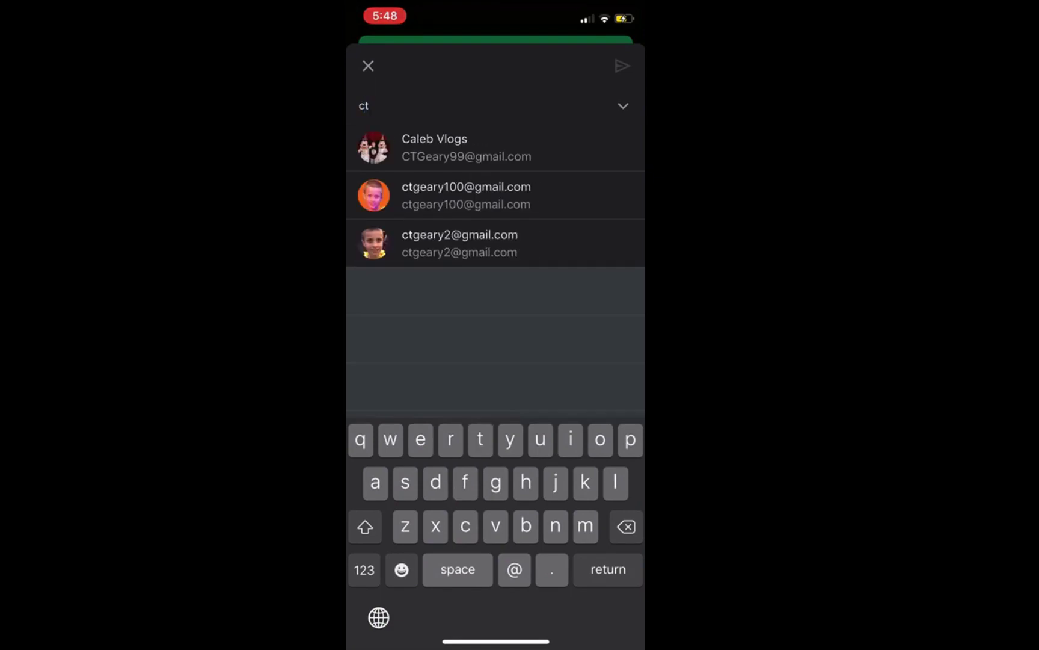
pyautogui.click(434, 147)
pyautogui.click(622, 65)
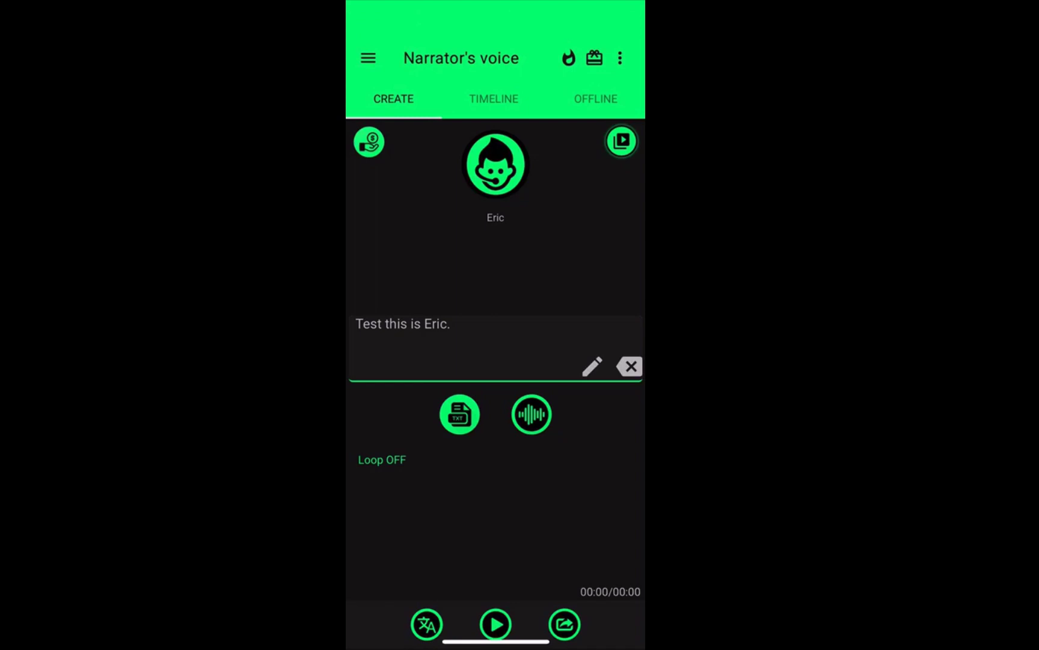
# - Stop the phone screen recording, then save Gmail's -temp1.mp3 attachment as 'eric testing' in Documents
pyautogui.moveTo(496, 641); pyautogui.dragTo(496, 421)
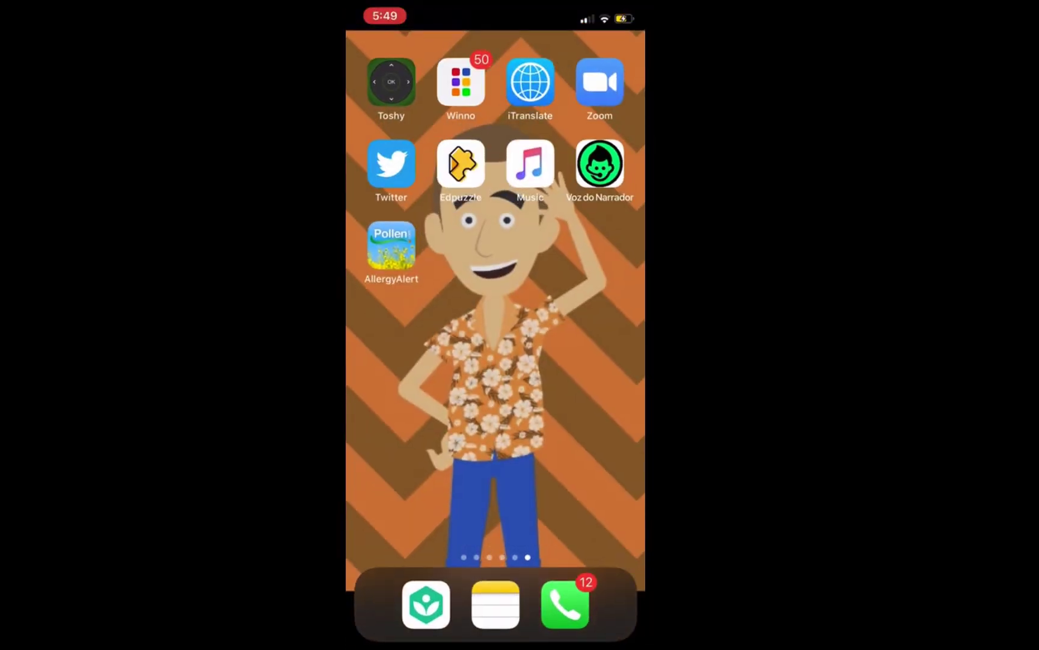
pyautogui.click(385, 16)
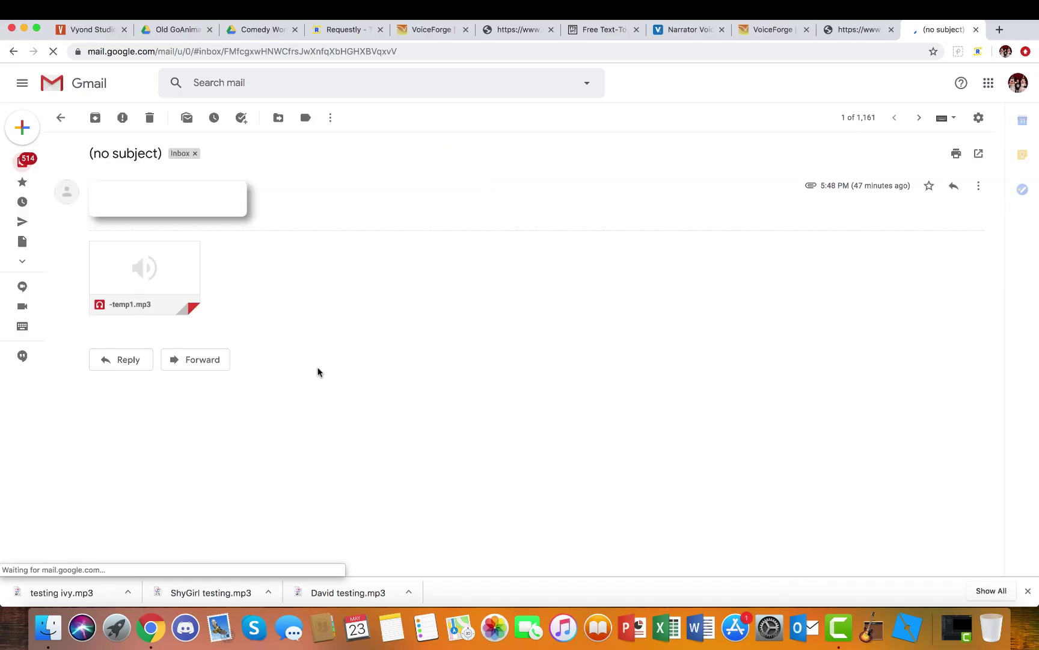
pyautogui.moveTo(112, 293)
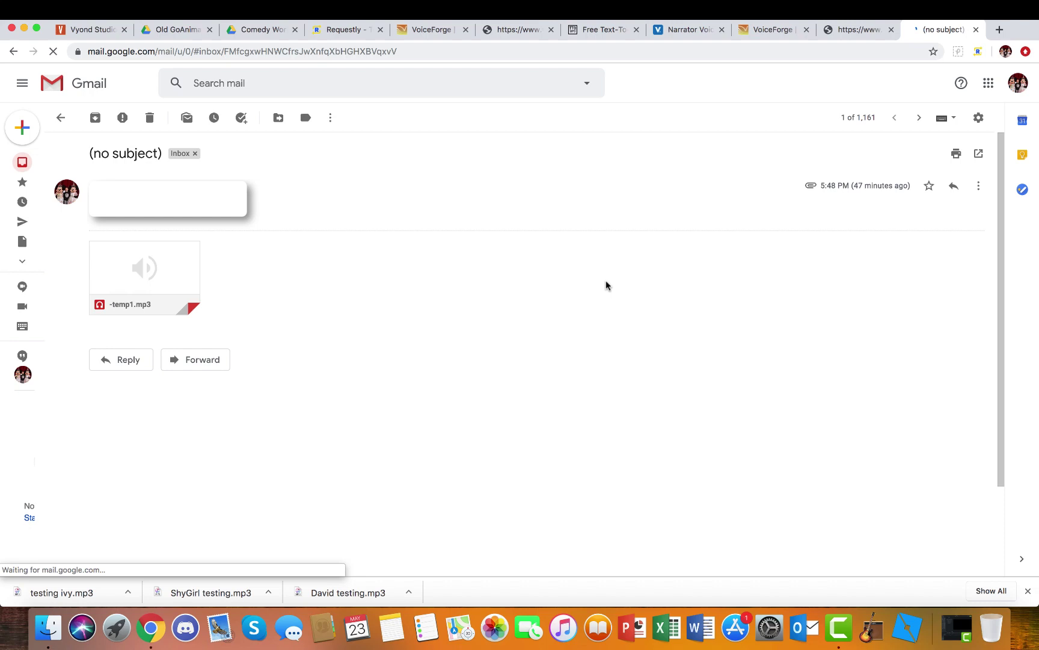
pyautogui.click(118, 298)
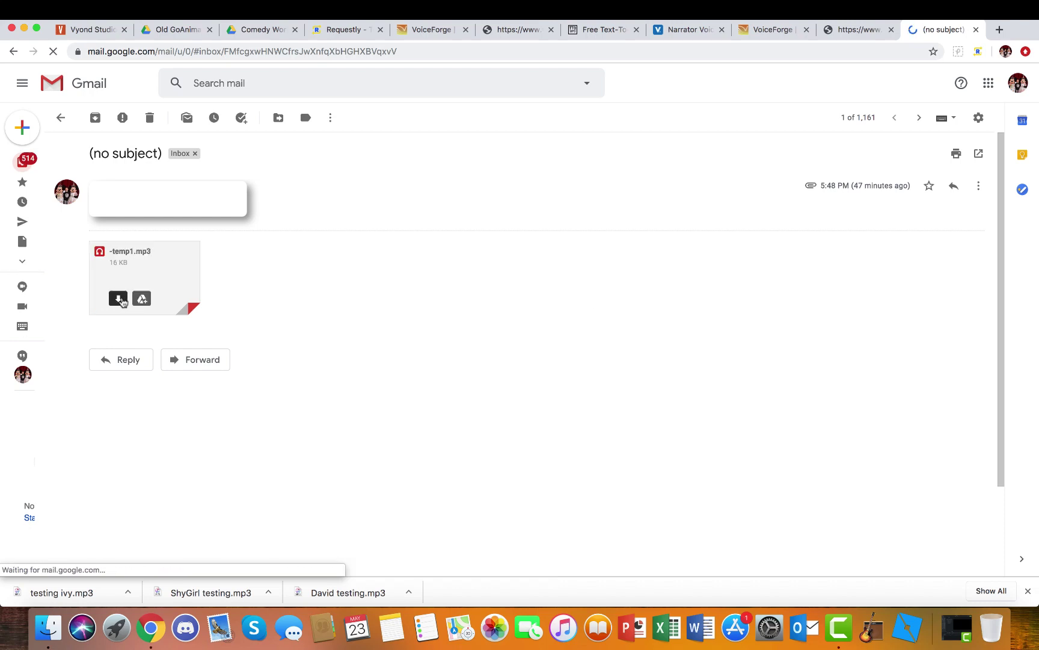
pyautogui.write('er')
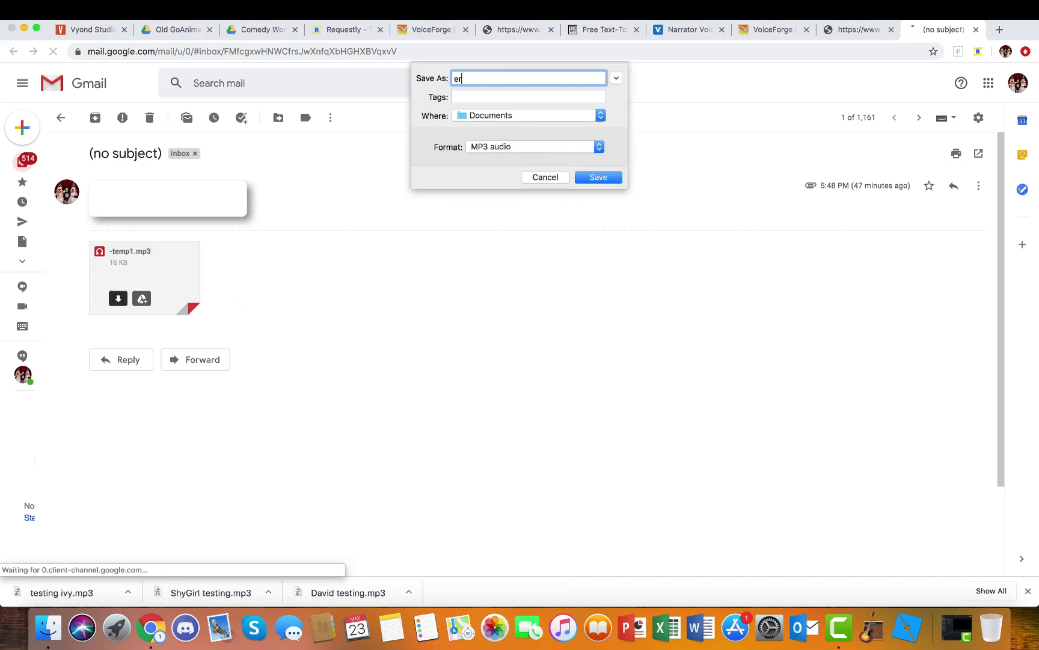
pyautogui.write('ic testing')
pyautogui.press('Return')
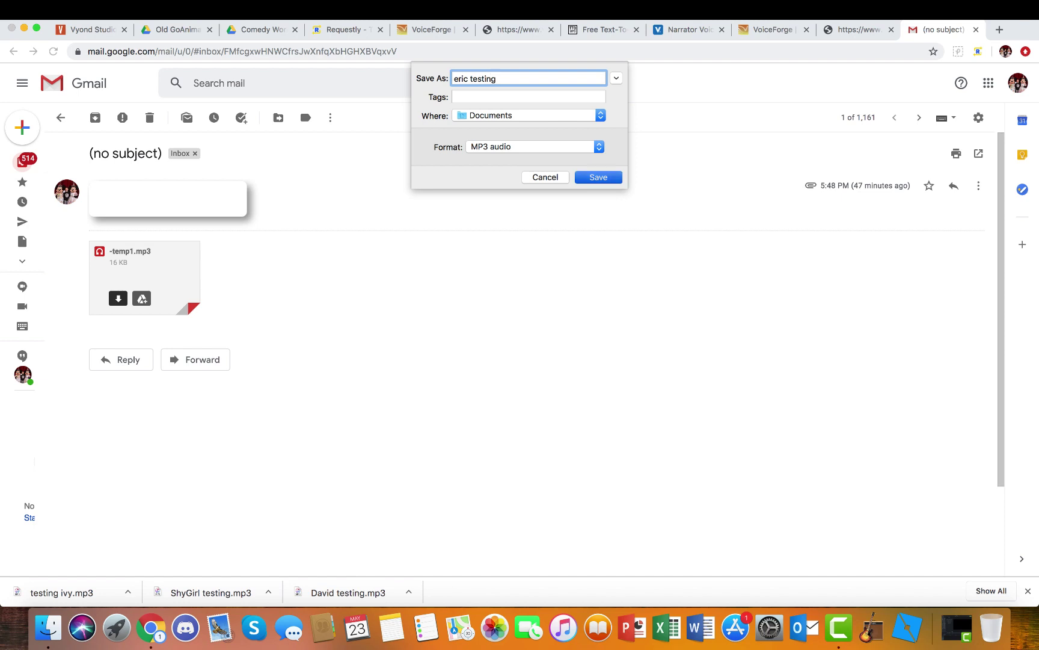
# - Import eric testing.mp3 and assign it to the character as uploaded dialog audio
pyautogui.click(91, 31)
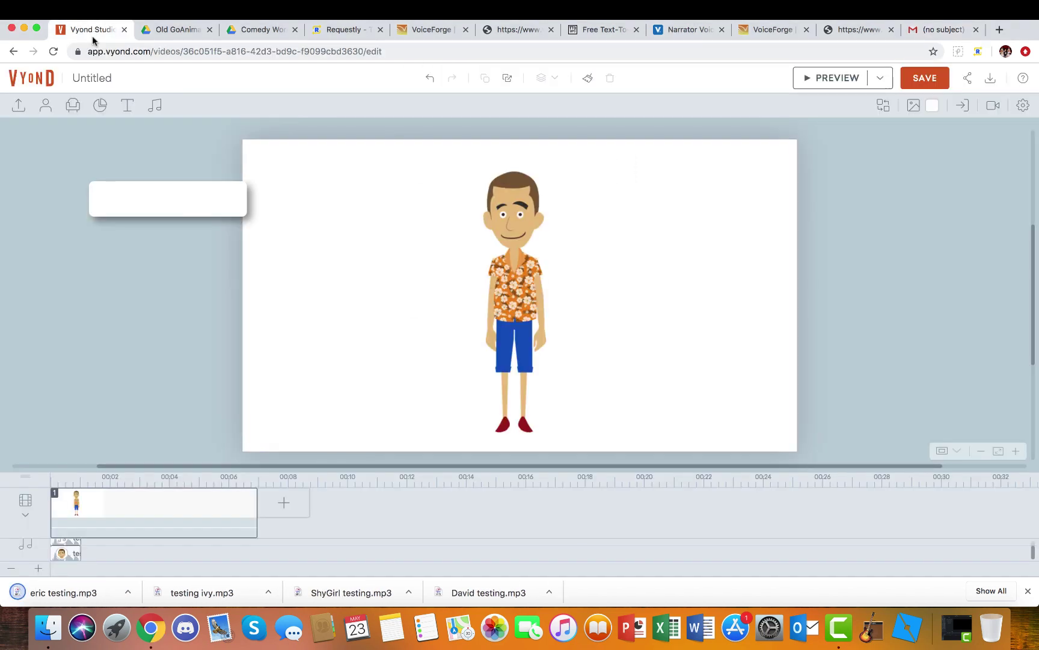
pyautogui.click(529, 417)
pyautogui.click(18, 107)
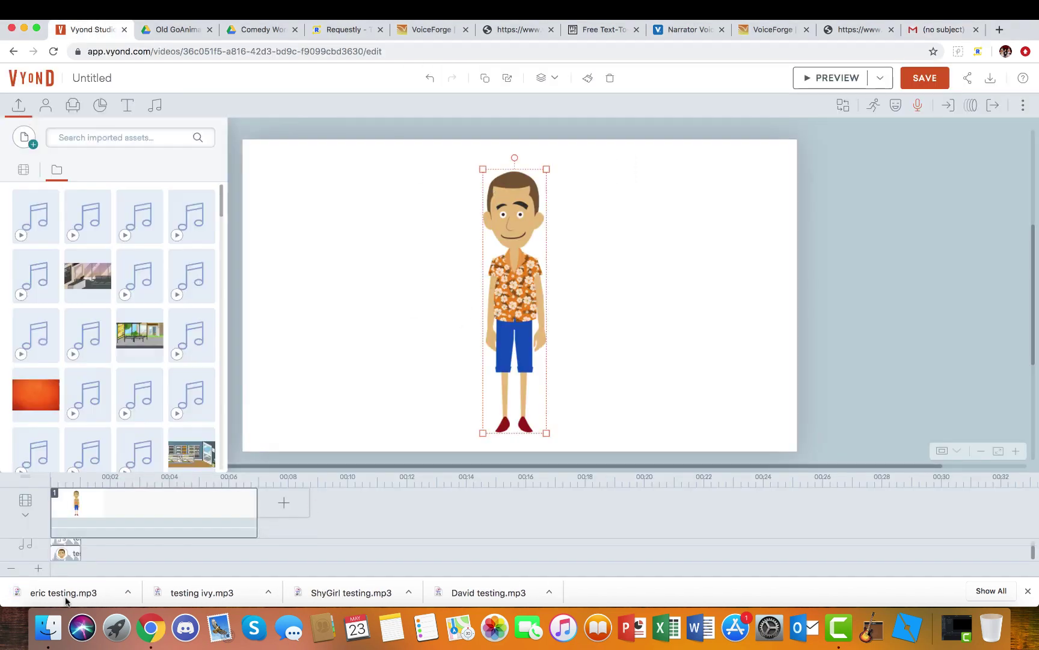
pyautogui.moveTo(65, 592); pyautogui.dragTo(155, 193)
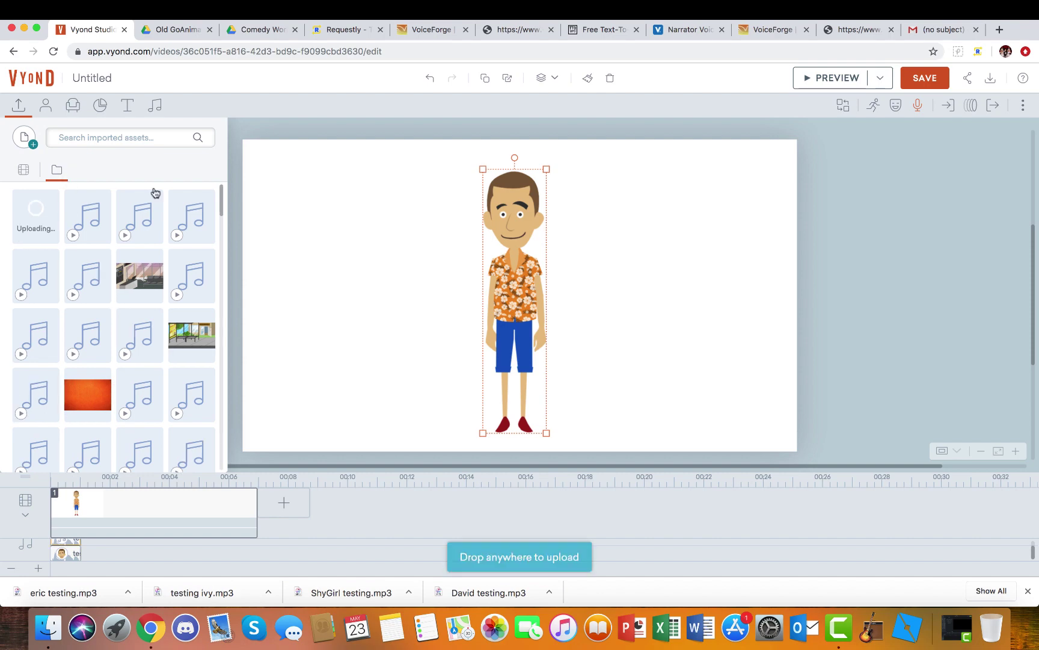
pyautogui.click(917, 105)
pyautogui.click(909, 220)
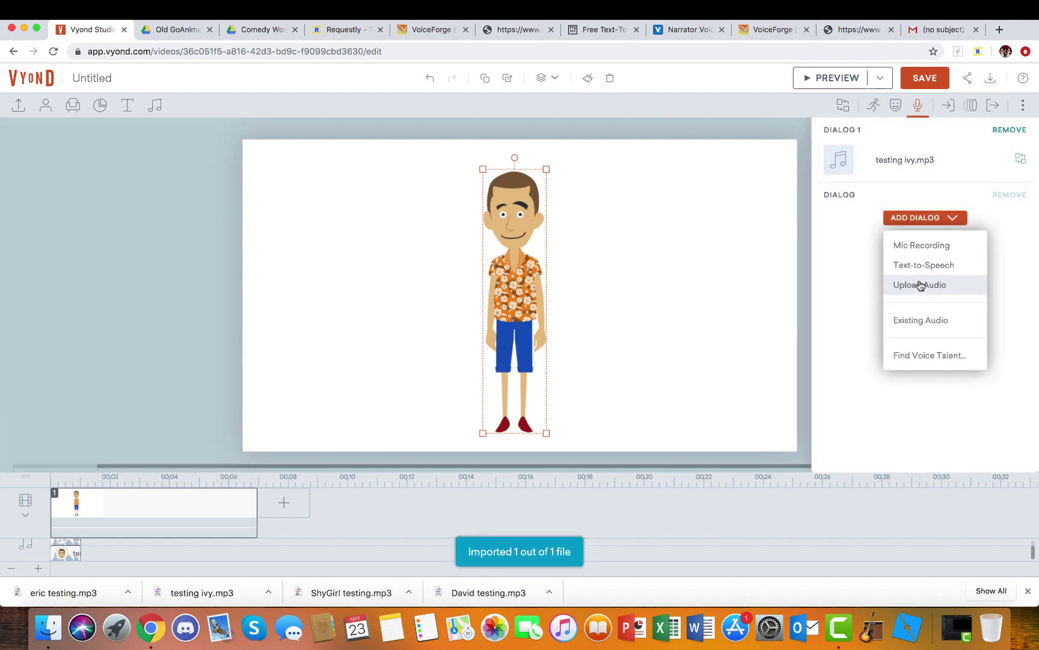
pyautogui.click(917, 288)
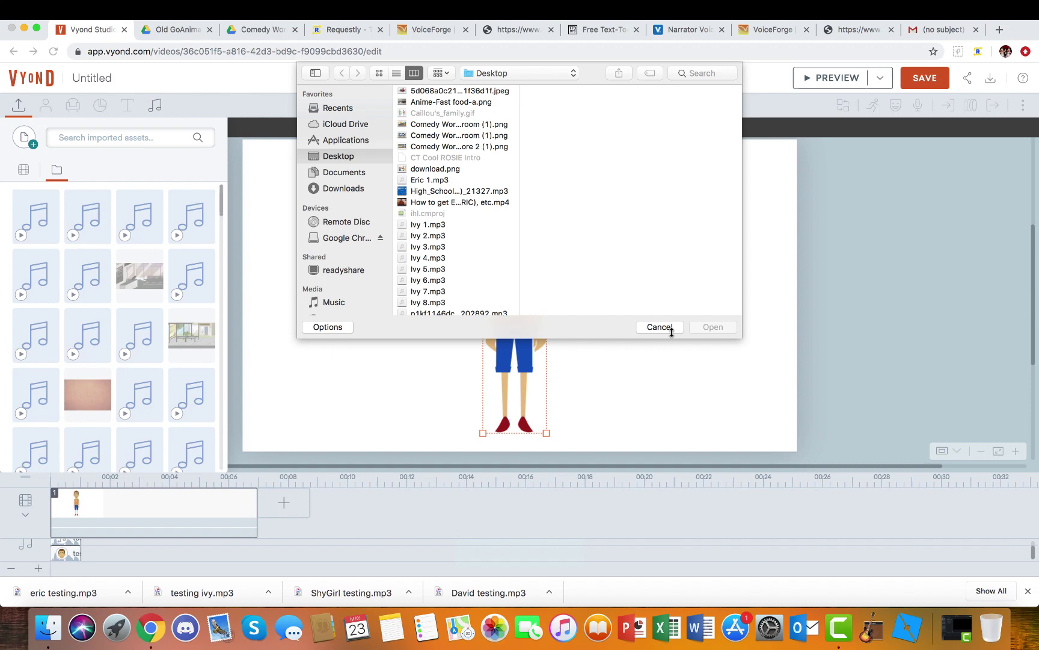
pyautogui.click(659, 328)
pyautogui.click(36, 217)
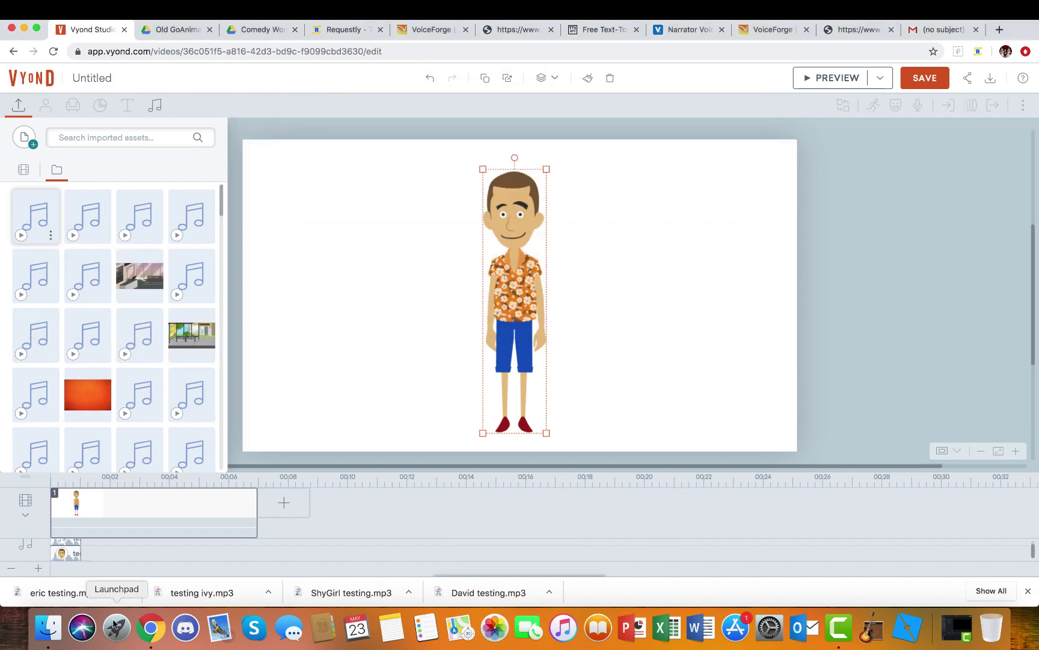
# - Delete the duplicate audio clip from the timeline
pyautogui.click(64, 549)
pyautogui.rightClick(67, 548)
pyautogui.click(72, 555)
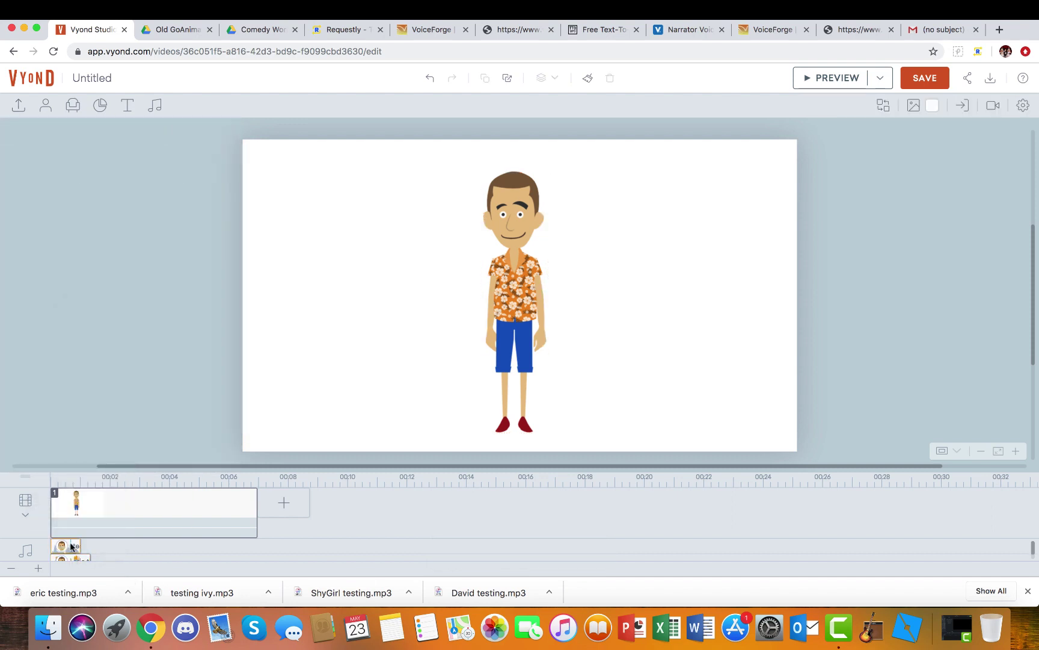
pyautogui.rightClick(71, 545)
pyautogui.click(90, 529)
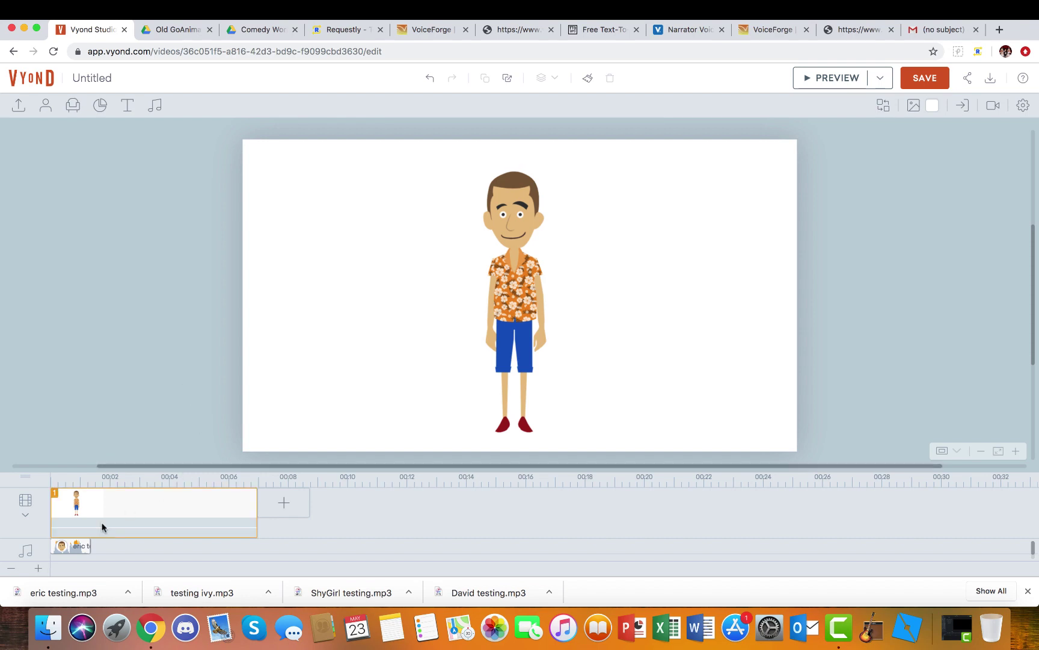
# - Set the eric testing clip's volume to 800% and save the video
pyautogui.click(72, 548)
pyautogui.rightClick(72, 548)
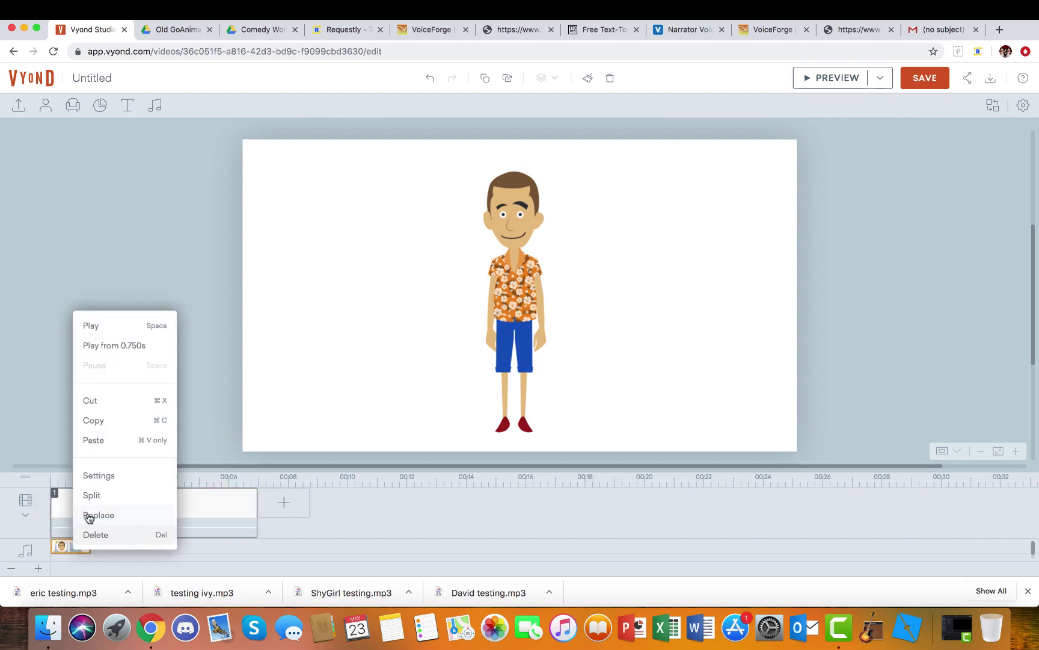
pyautogui.click(89, 474)
pyautogui.doubleClick(557, 435)
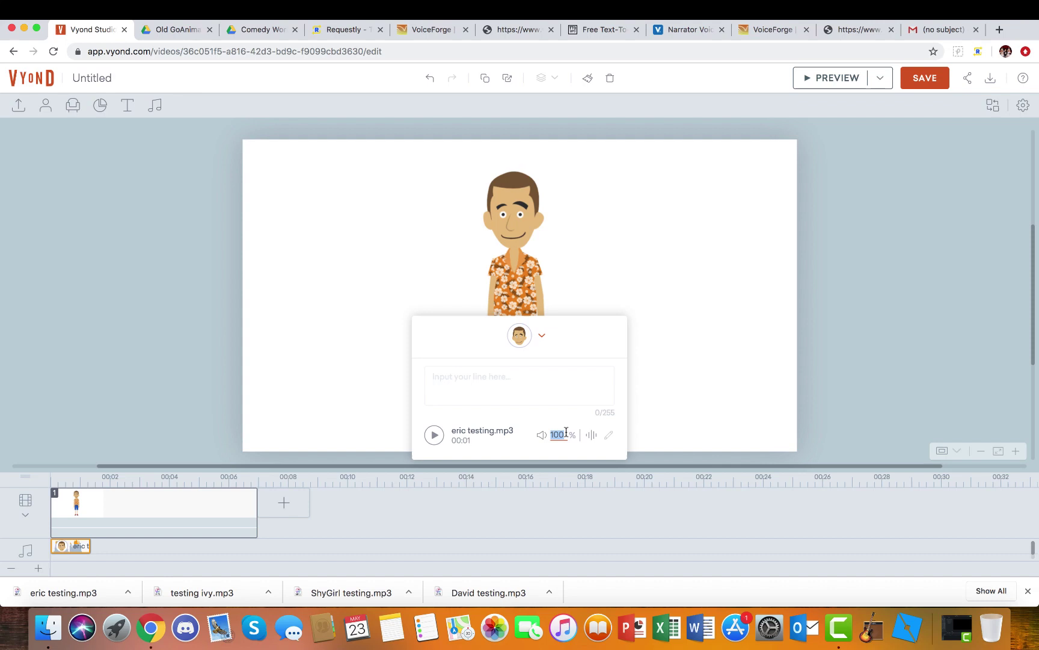
pyautogui.write('8')
pyautogui.click(959, 292)
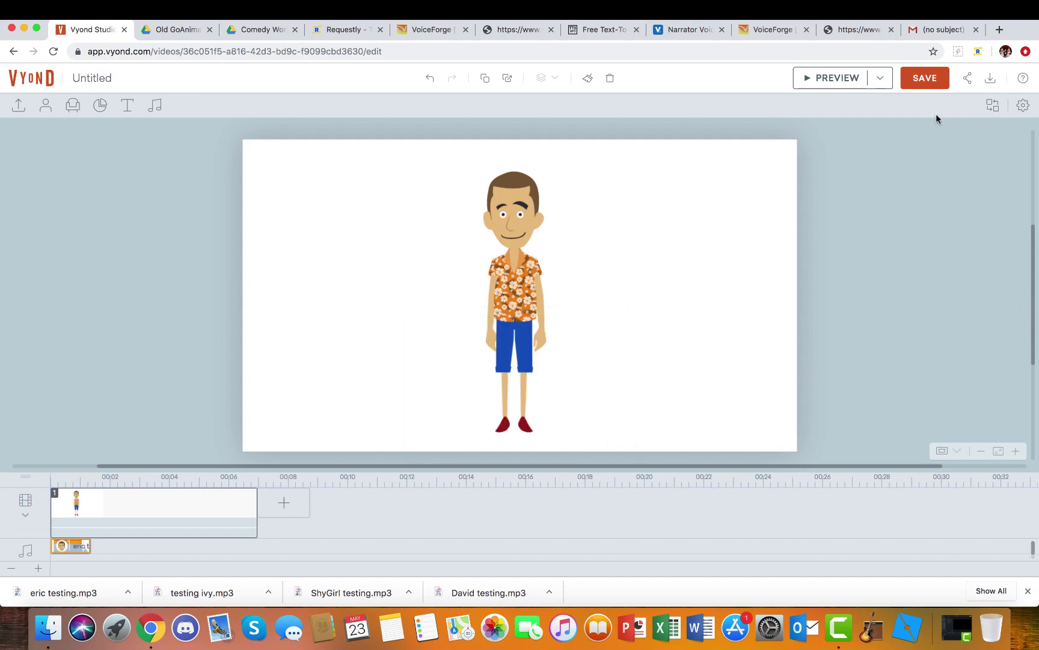
pyautogui.click(925, 81)
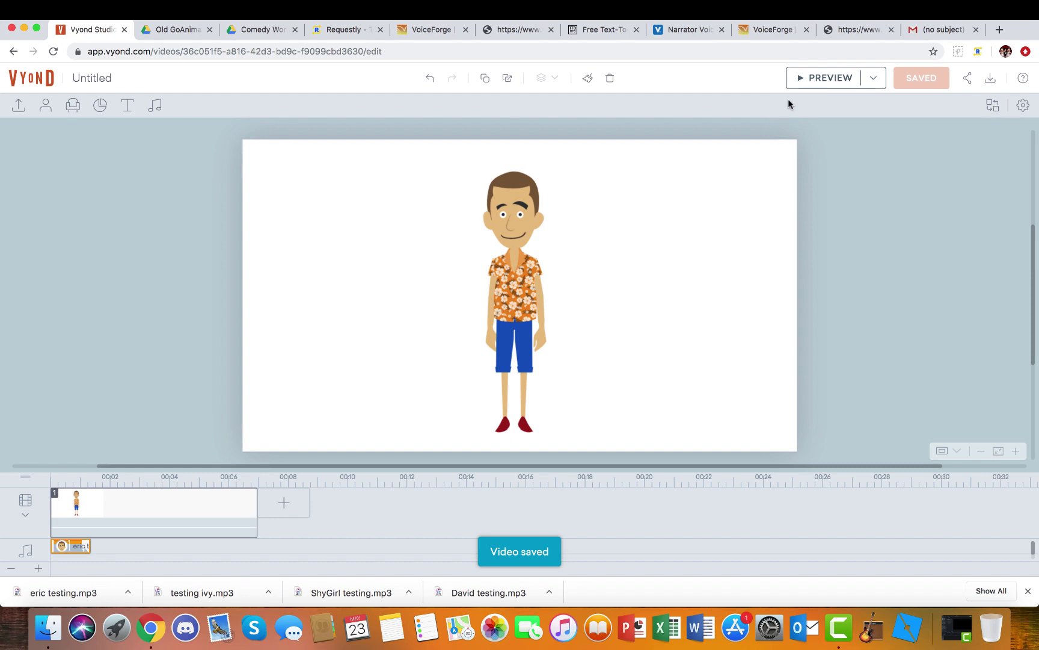
# - Preview the scene, then delete the eric testing voice clip from the audio track
pyautogui.click(798, 82)
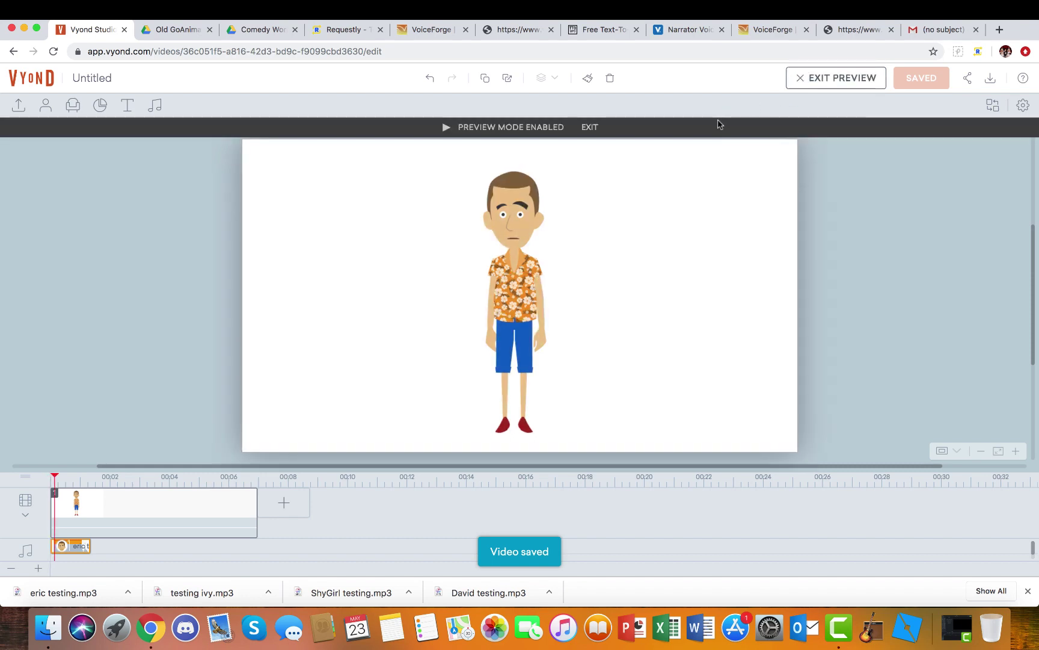
pyautogui.click(591, 127)
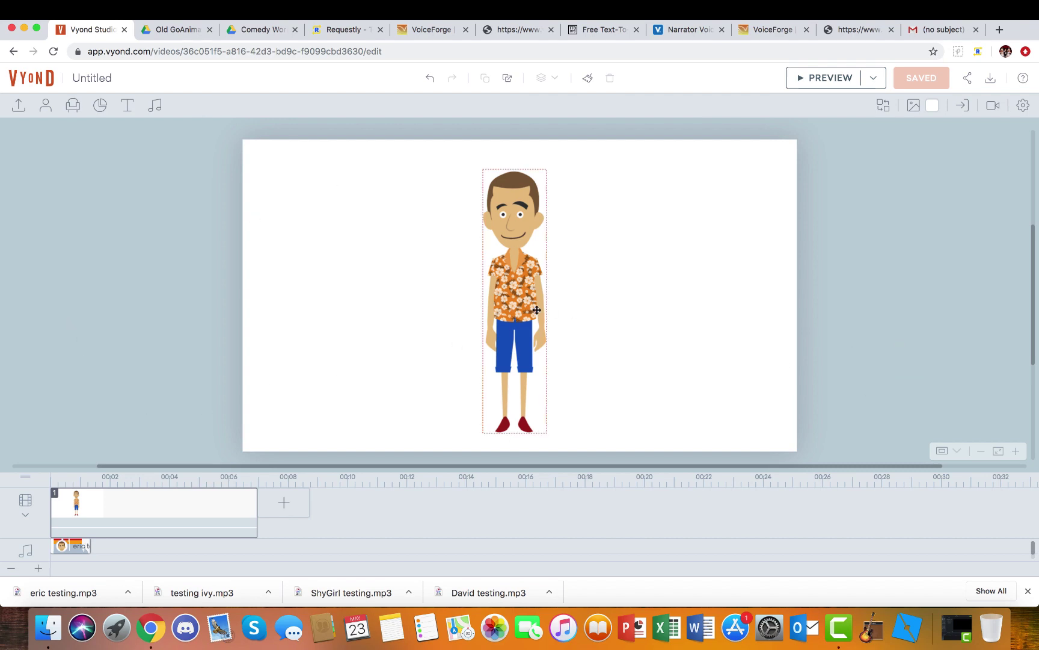
pyautogui.click(517, 217)
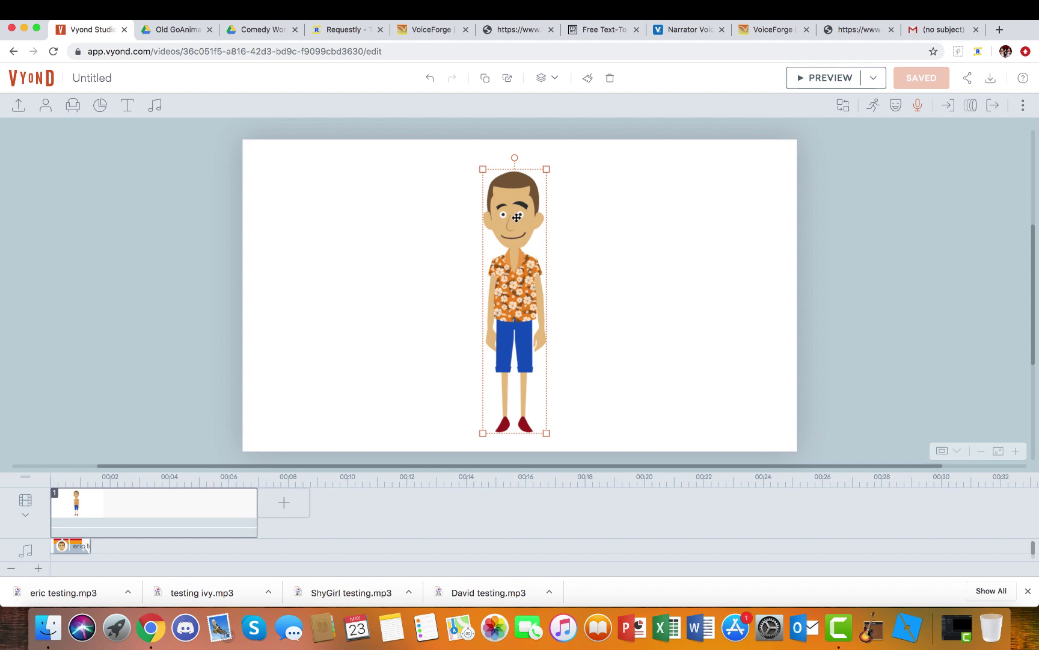
pyautogui.click(76, 548)
pyautogui.rightClick(76, 547)
pyautogui.click(96, 530)
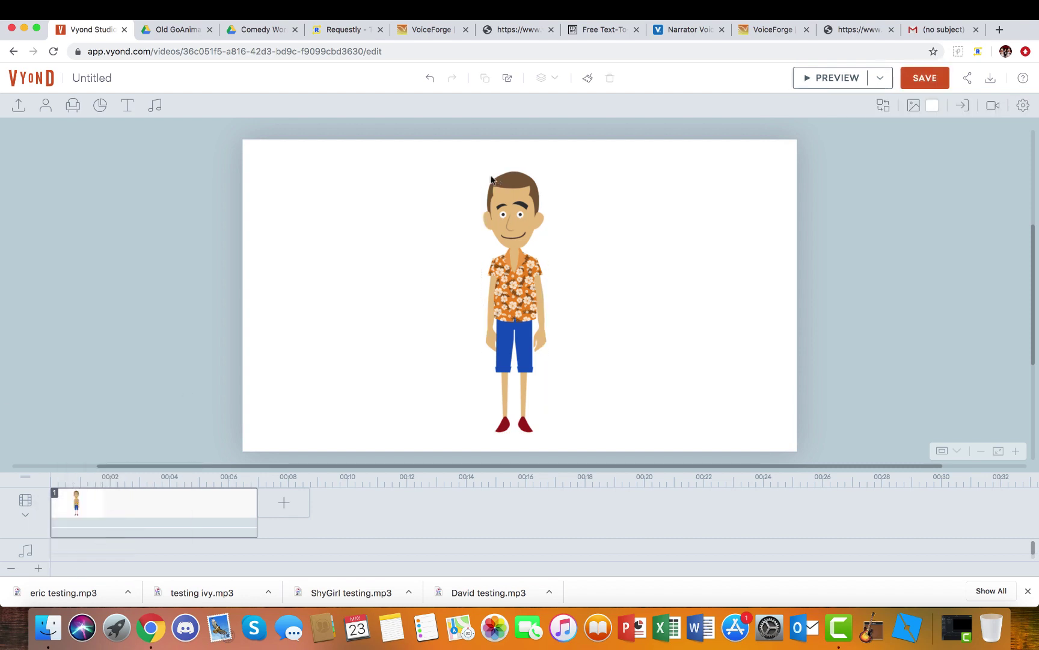
pyautogui.click(492, 180)
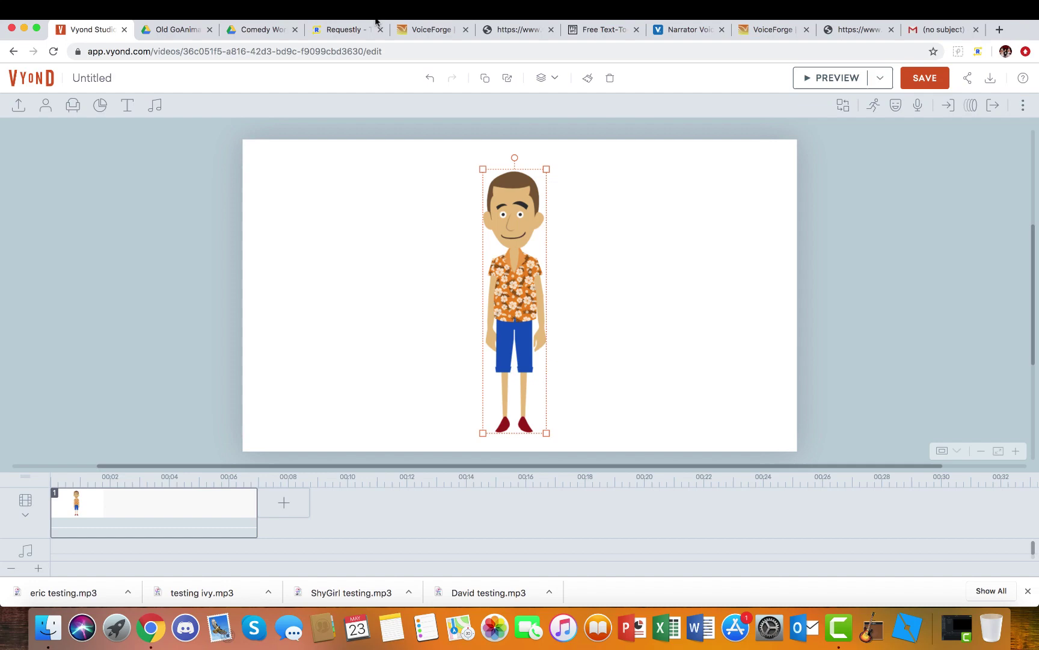
pyautogui.click(259, 30)
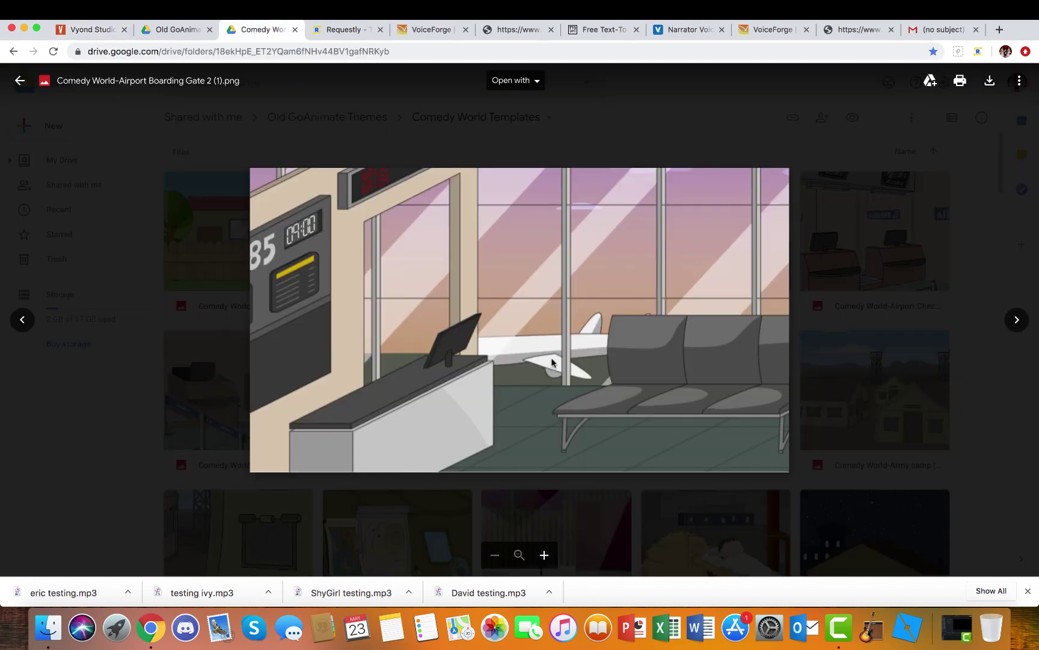
# - Download Comedy World-Airport Boarding Gate 3 (1).png from Google Drive and return to Vyond Studio
pyautogui.click(21, 80)
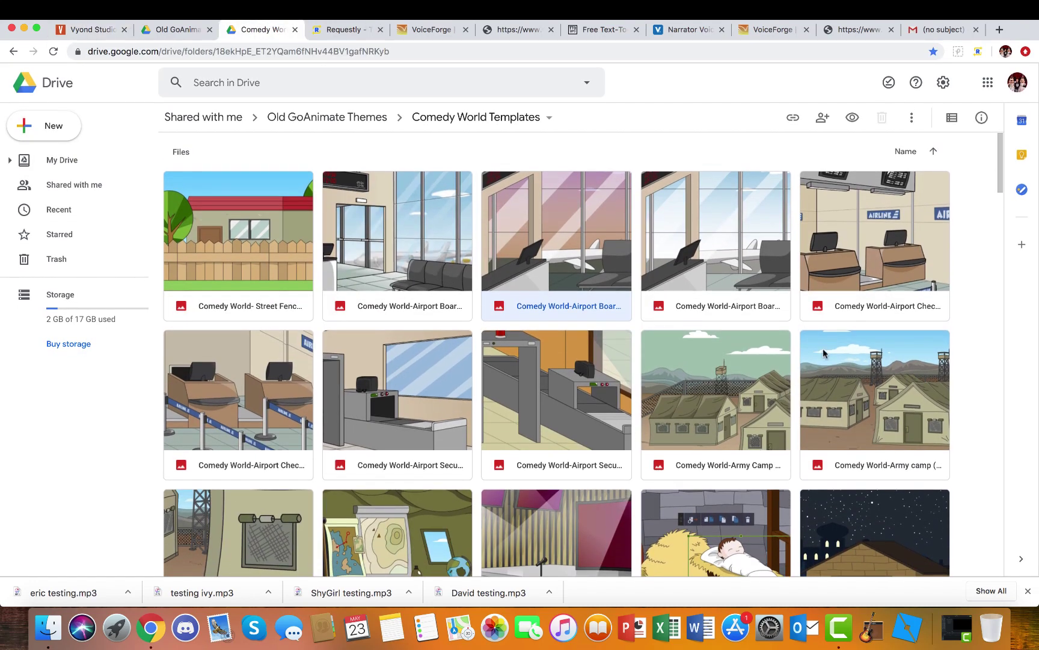
pyautogui.doubleClick(743, 272)
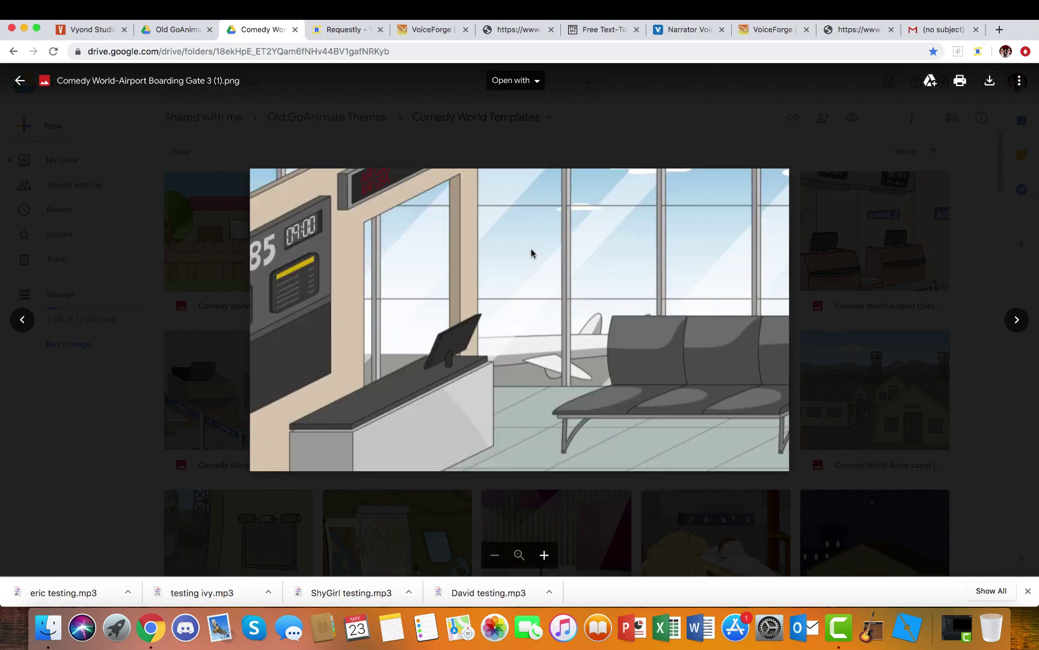
pyautogui.click(990, 80)
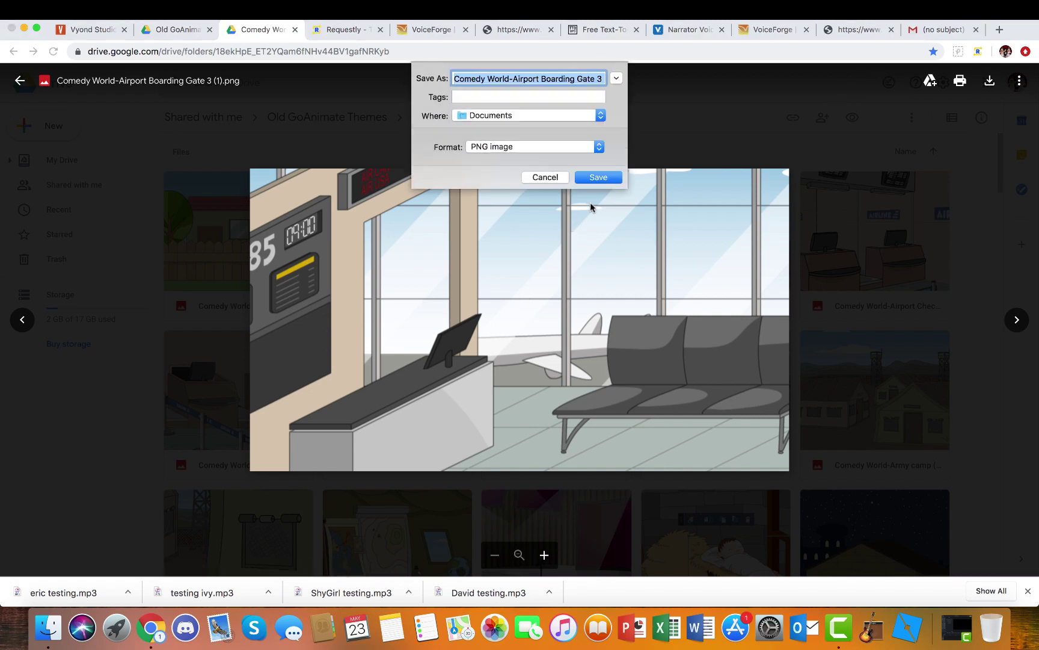
pyautogui.click(600, 178)
pyautogui.click(72, 30)
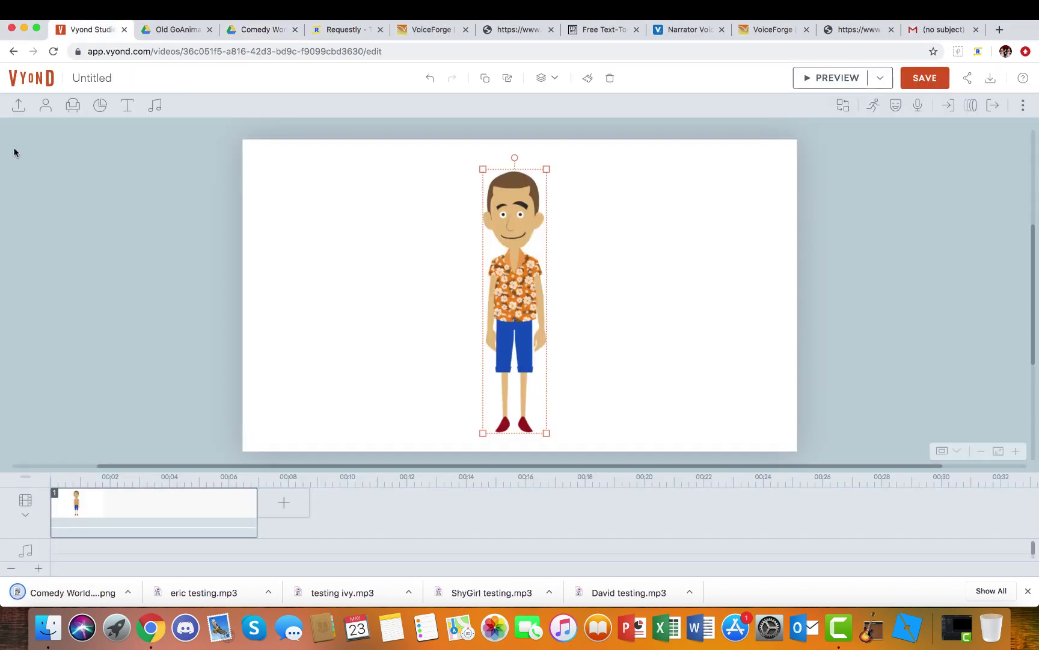
# - Upload the boarding gate PNG and add it to the stage
pyautogui.click(19, 105)
pyautogui.moveTo(90, 593); pyautogui.dragTo(38, 226)
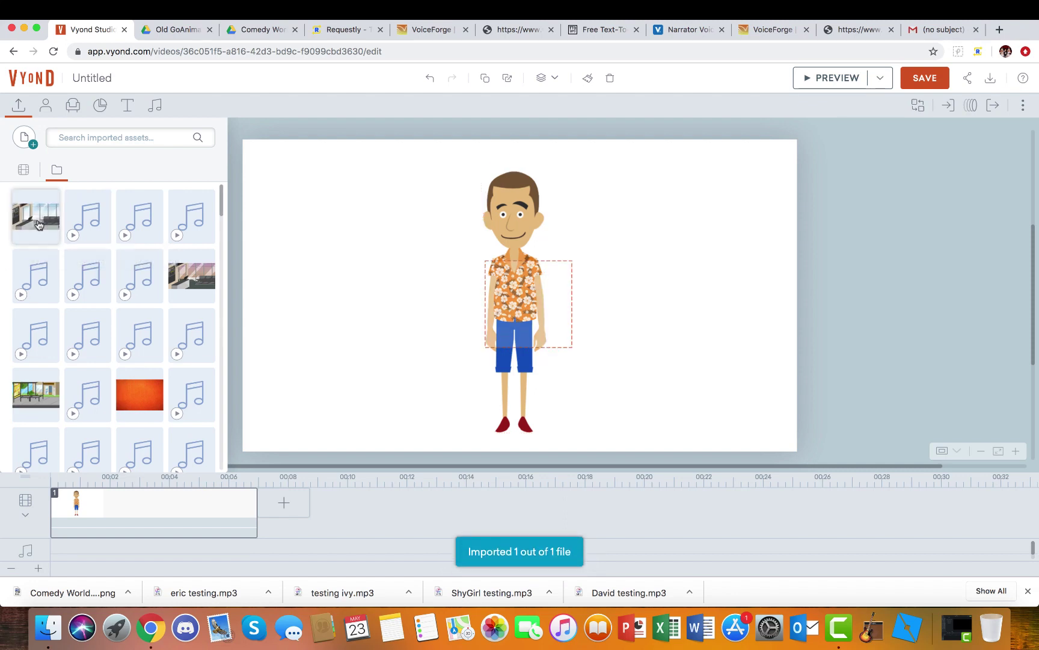
pyautogui.click(37, 226)
pyautogui.moveTo(490, 254); pyautogui.dragTo(770, 251)
# - Bring the character forward, stretch the image to fill the stage, and place him by the bench
pyautogui.click(521, 225)
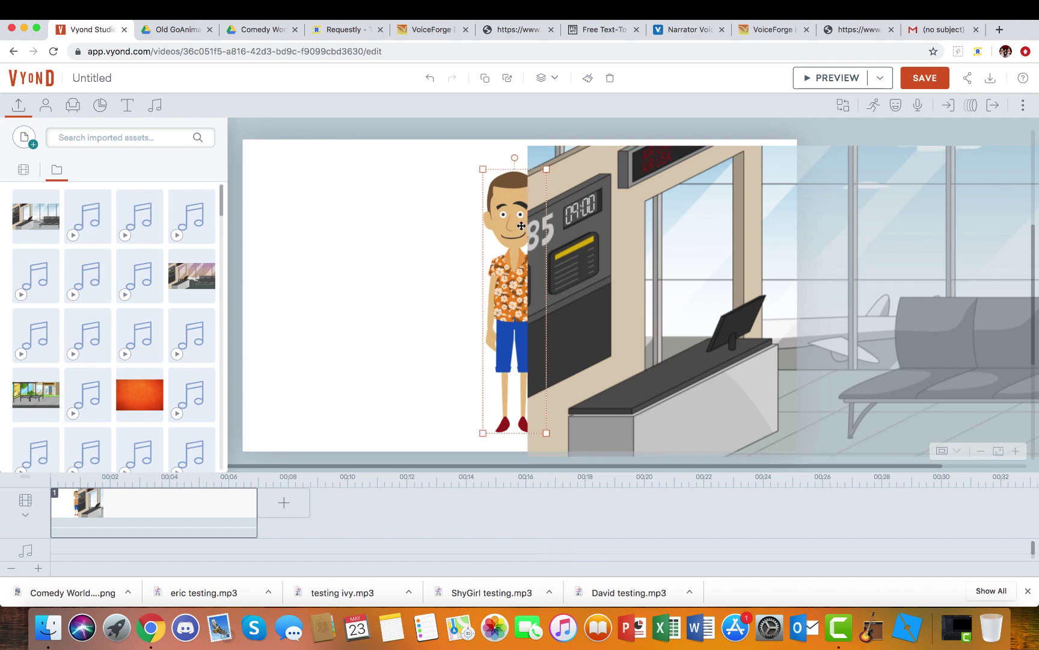
pyautogui.moveTo(522, 226); pyautogui.dragTo(556, 225)
pyautogui.click(546, 78)
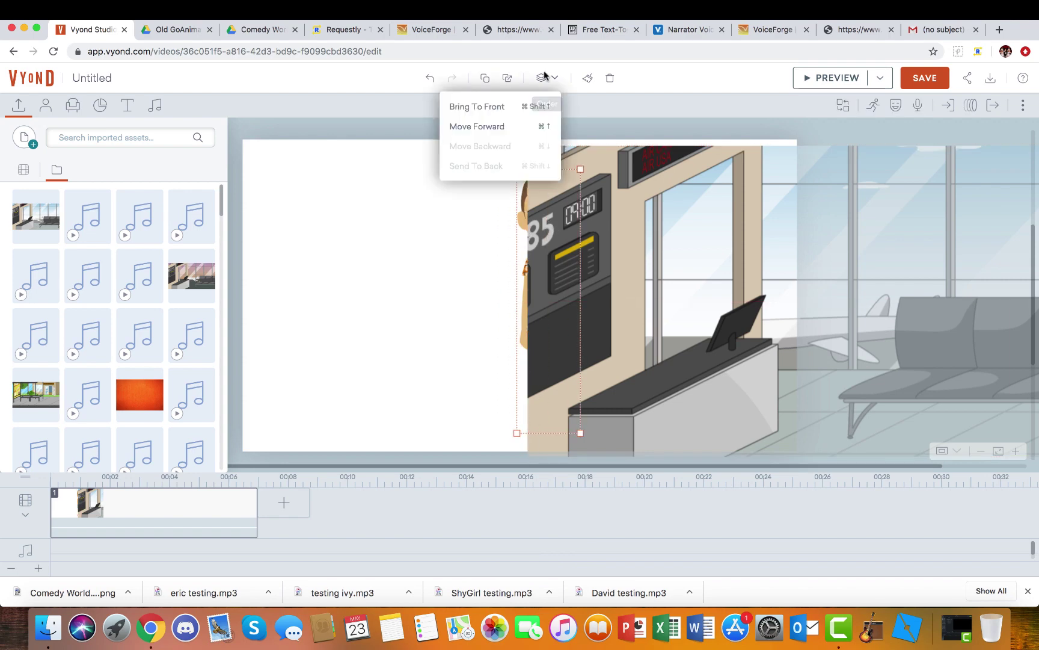
pyautogui.click(532, 127)
pyautogui.moveTo(691, 267); pyautogui.dragTo(466, 262)
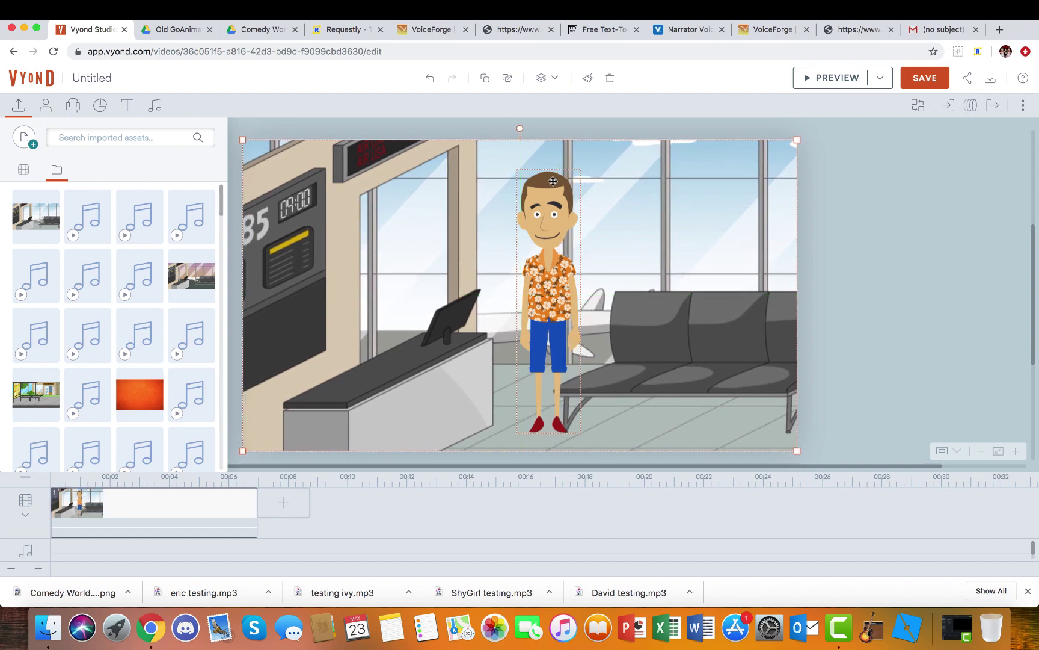
pyautogui.moveTo(553, 181); pyautogui.dragTo(620, 181)
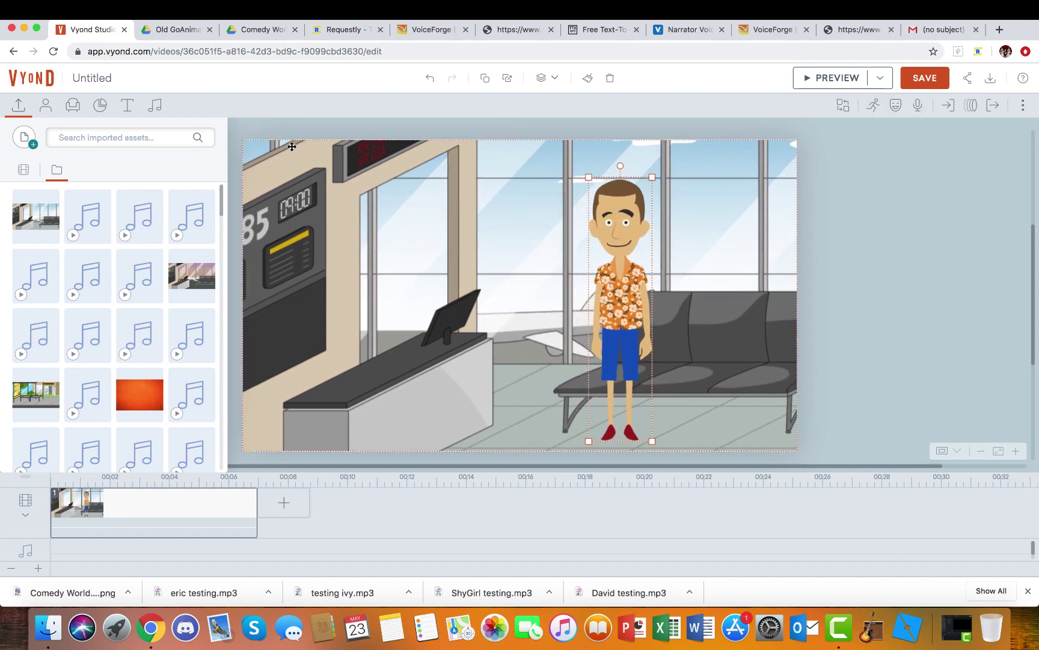
pyautogui.press('Escape')
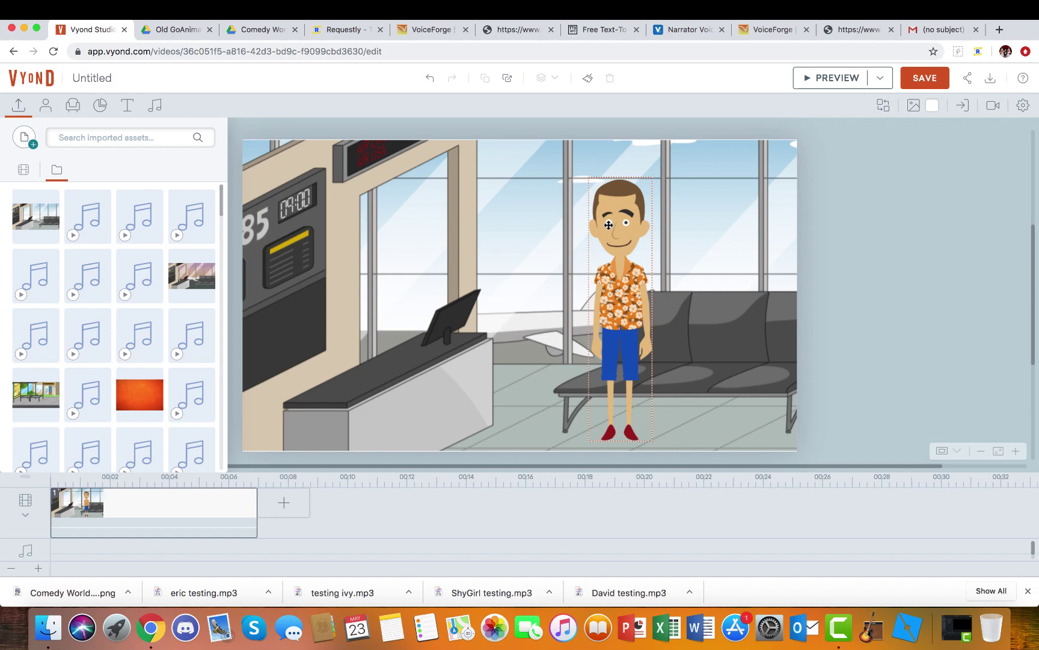
pyautogui.moveTo(609, 225); pyautogui.dragTo(635, 225)
# - Make the character sit and nudge it onto the bench
pyautogui.click(870, 107)
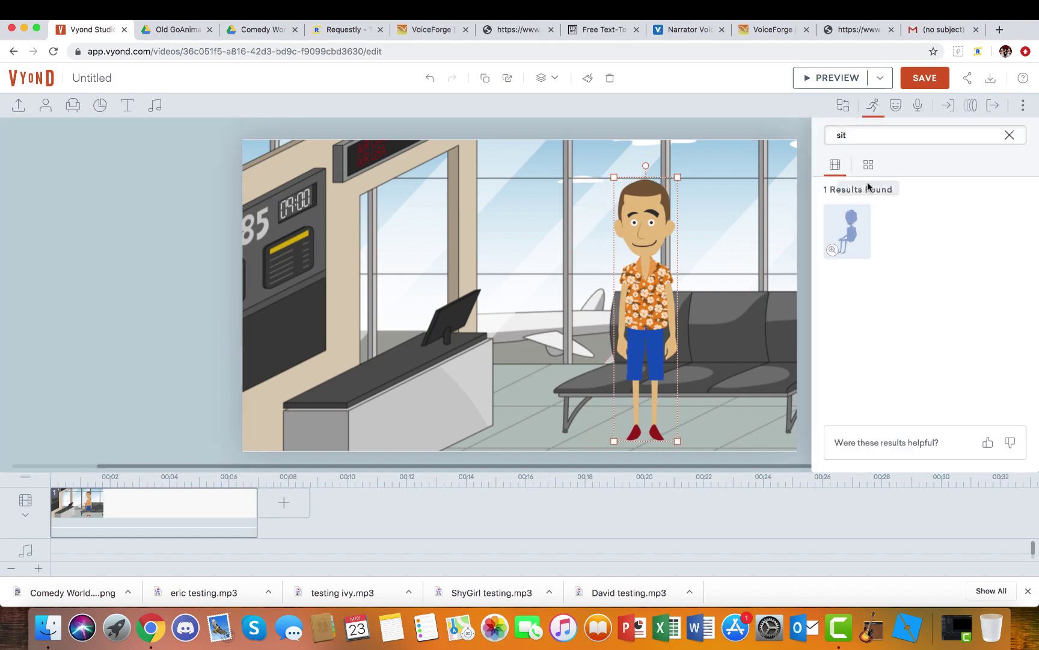
pyautogui.click(848, 231)
pyautogui.moveTo(668, 257); pyautogui.dragTo(678, 262)
# - Shift the seated character to a new spot, then delete it from the scene
pyautogui.click(192, 278)
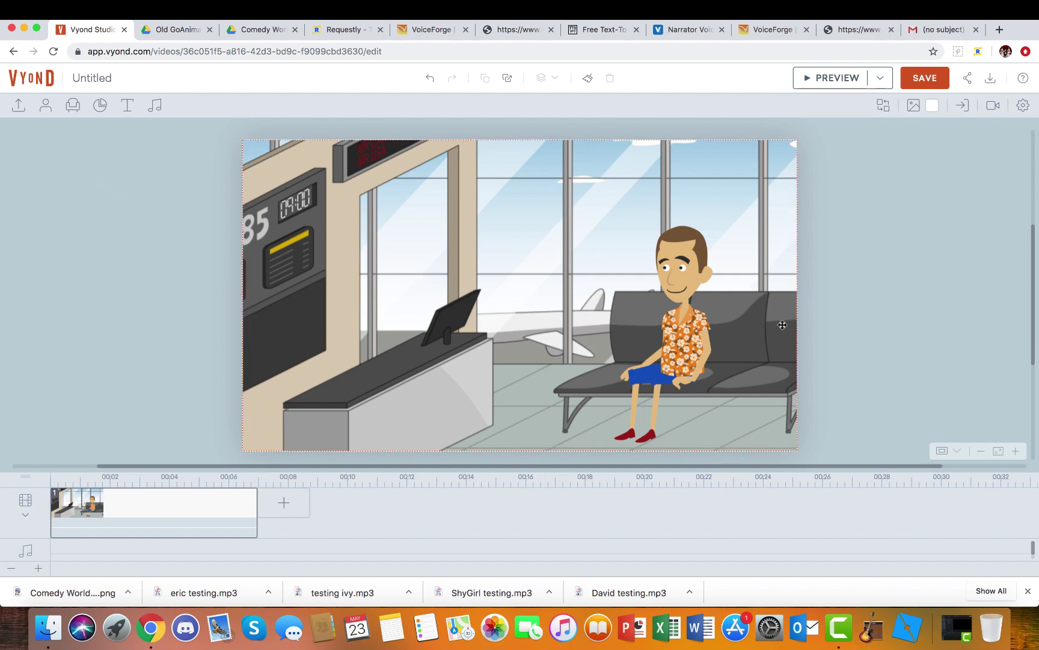
pyautogui.moveTo(698, 268); pyautogui.dragTo(670, 271)
pyautogui.press('Delete')
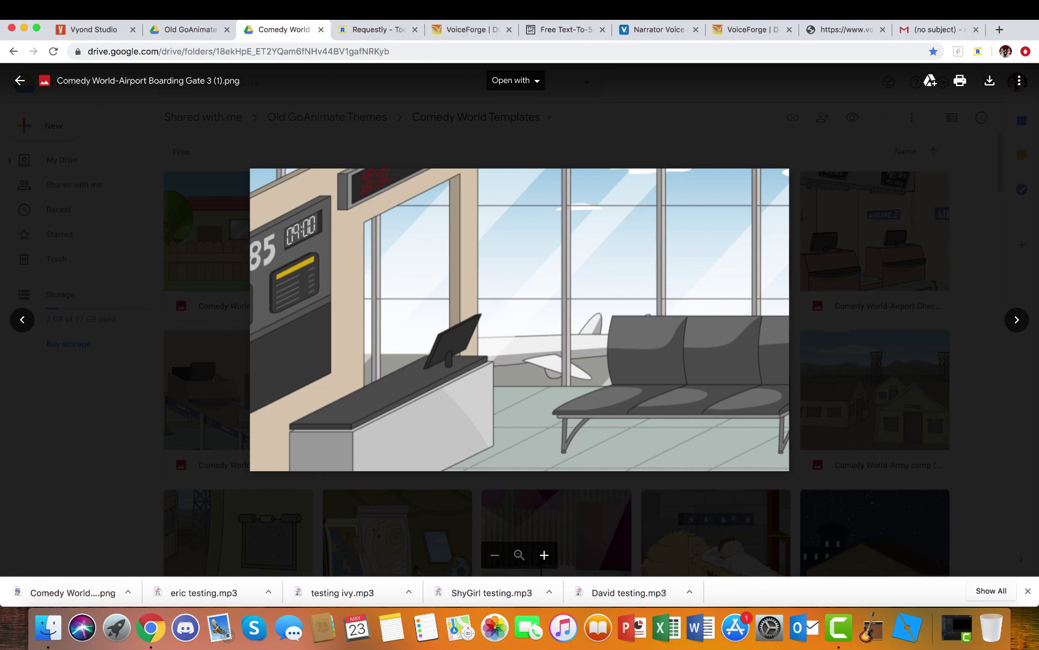
# - Preview Action - East Coast.mp3 in the Old GoAnimate Music folder, then download and save it
pyautogui.click(183, 31)
pyautogui.scroll(15, 403, 170)
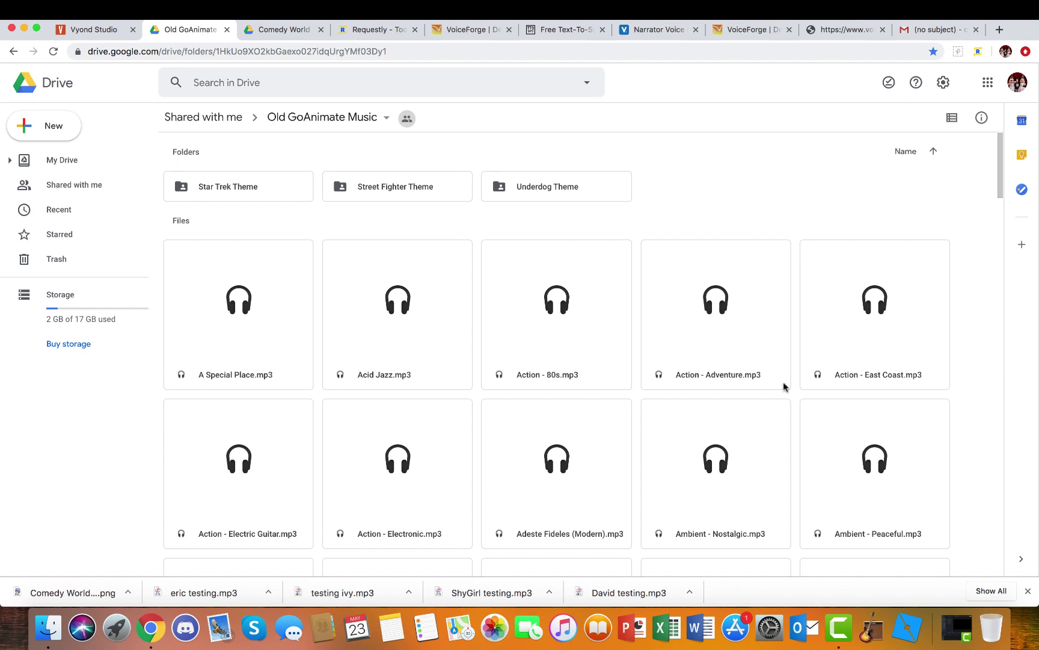
pyautogui.doubleClick(881, 312)
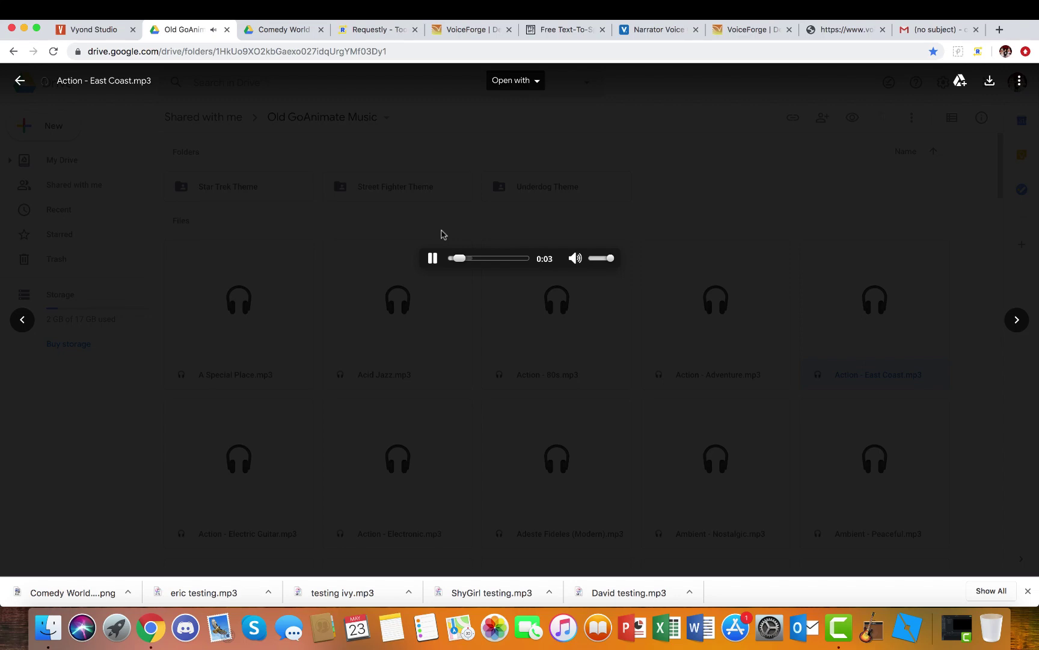
pyautogui.click(443, 234)
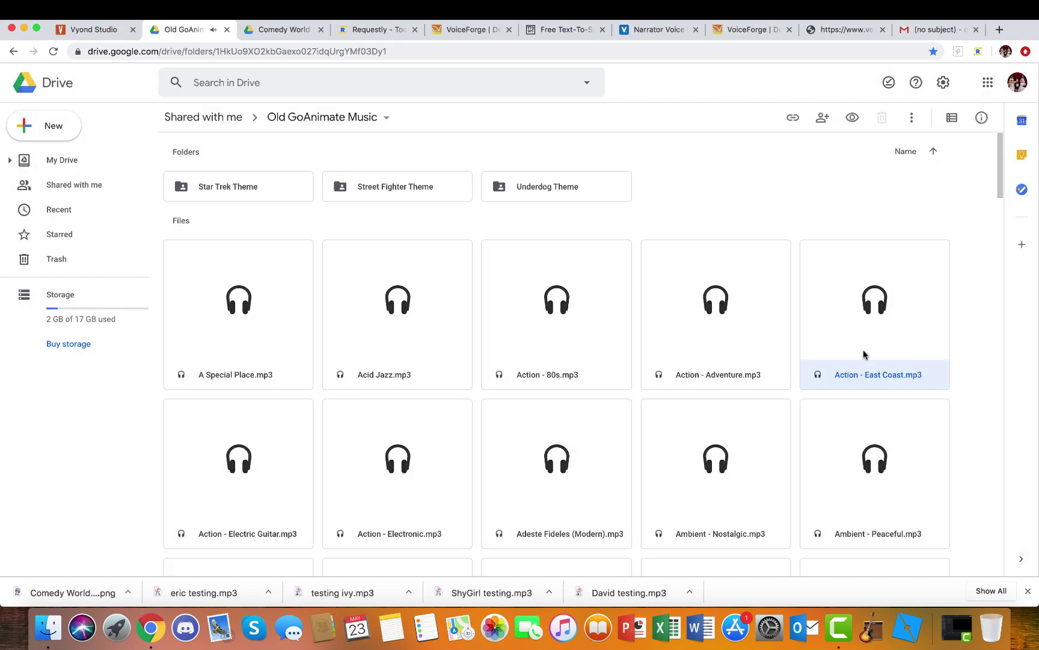
pyautogui.rightClick(849, 320)
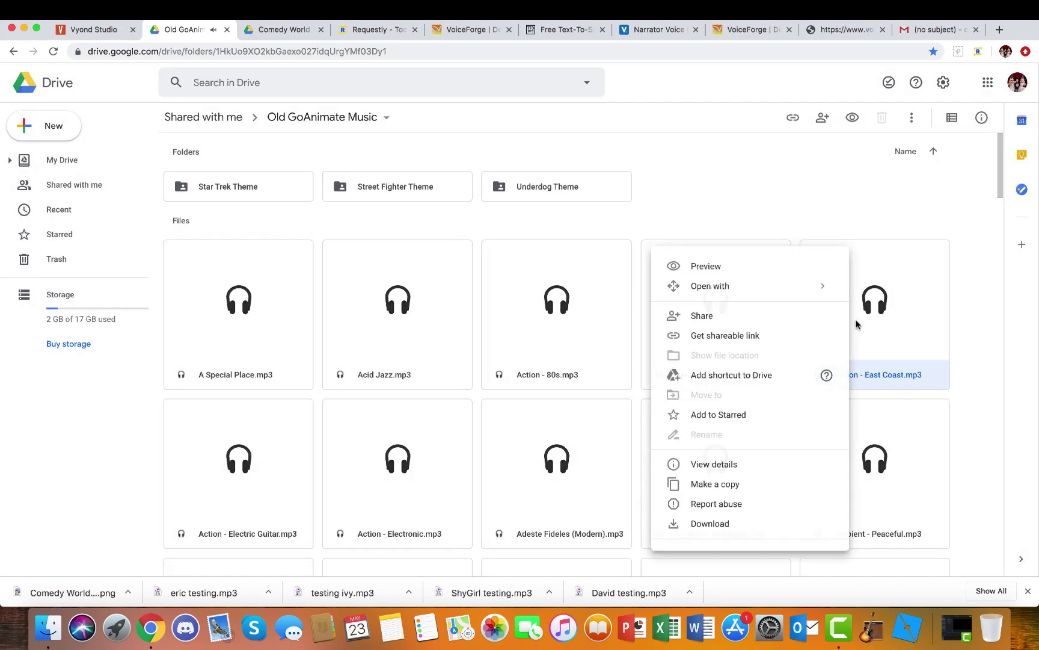
pyautogui.click(726, 531)
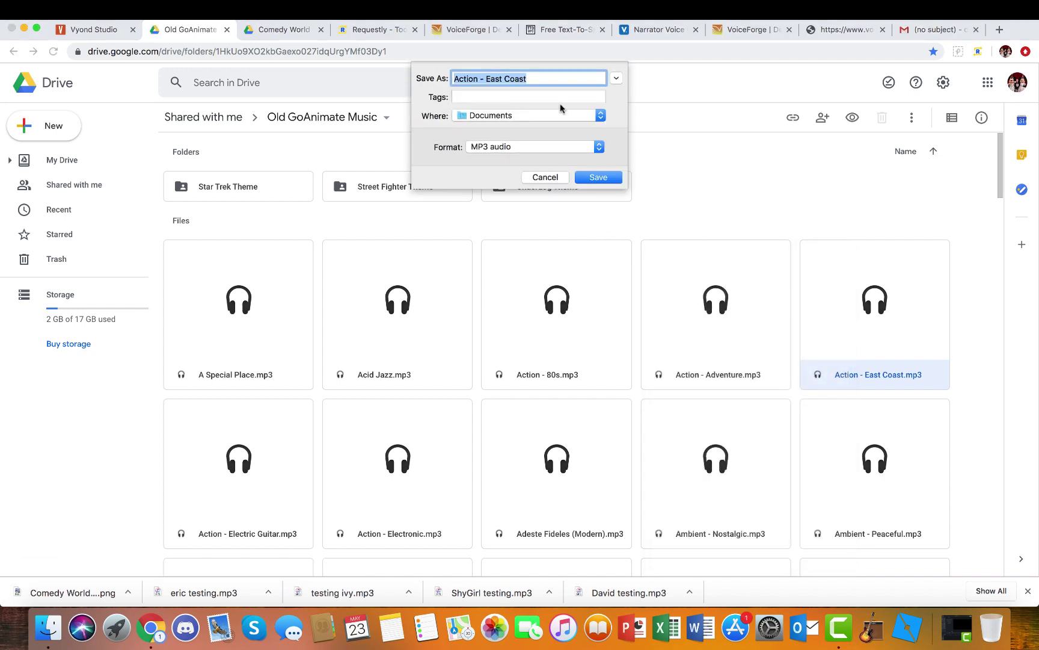
pyautogui.click(579, 176)
# - Upload Action - East Coast.mp3, place it on the scene's audio track, and preview the scene
pyautogui.click(90, 30)
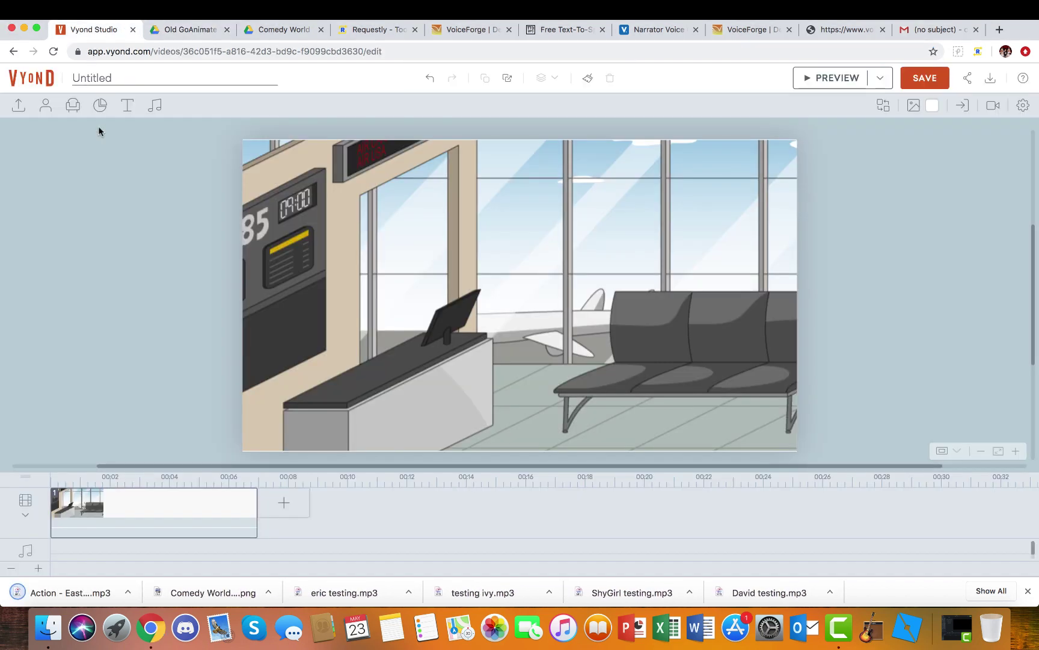
pyautogui.click(19, 104)
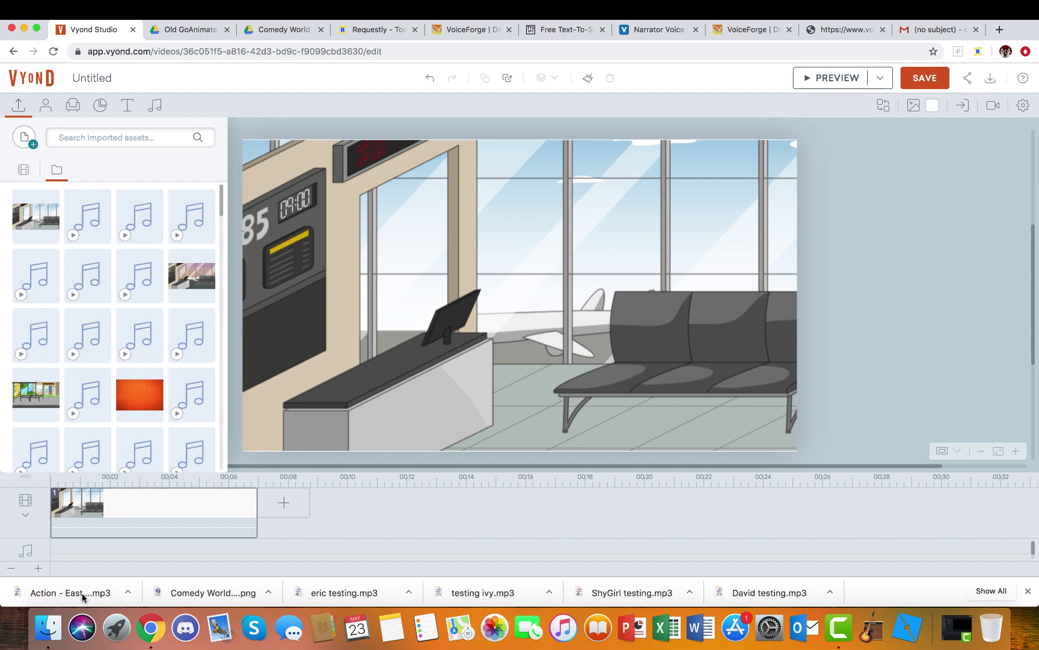
pyautogui.moveTo(82, 593); pyautogui.dragTo(82, 304)
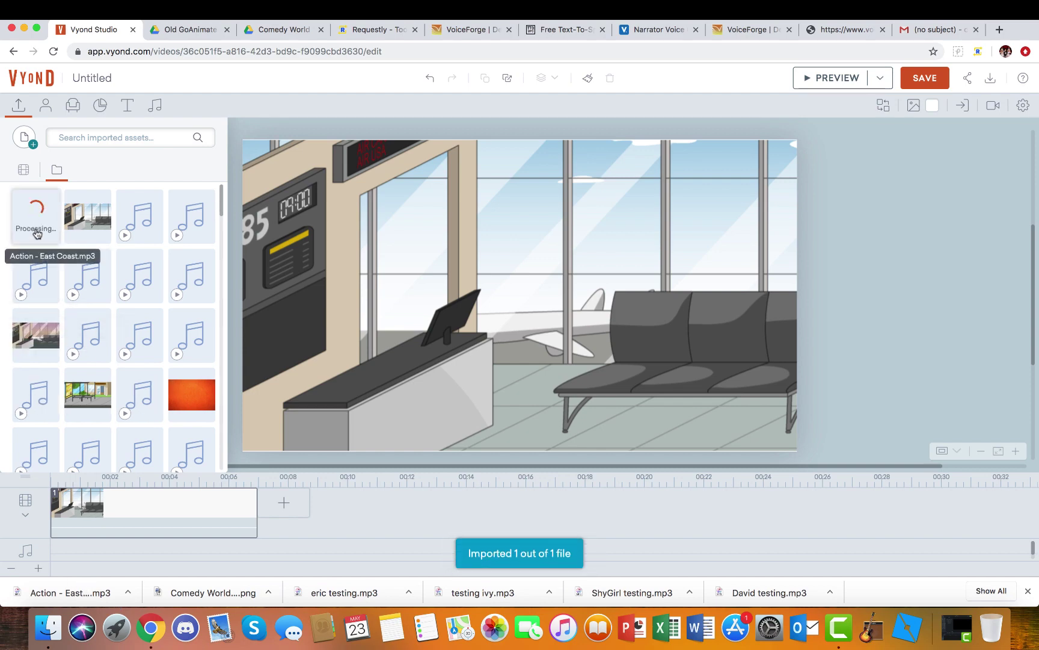
pyautogui.moveTo(39, 210); pyautogui.dragTo(206, 552)
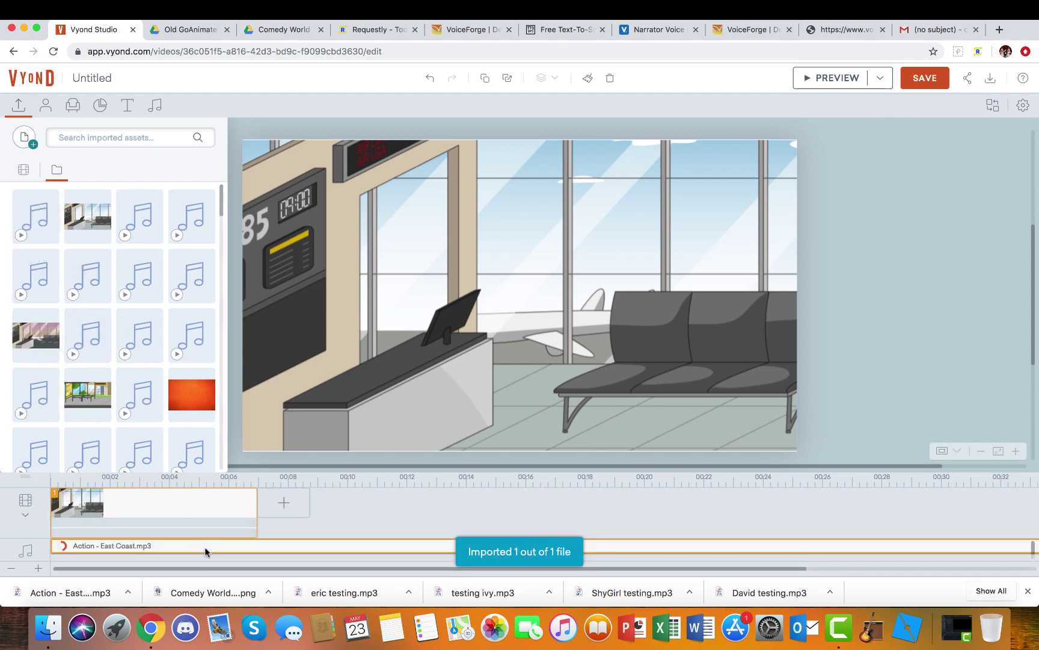
pyautogui.click(817, 86)
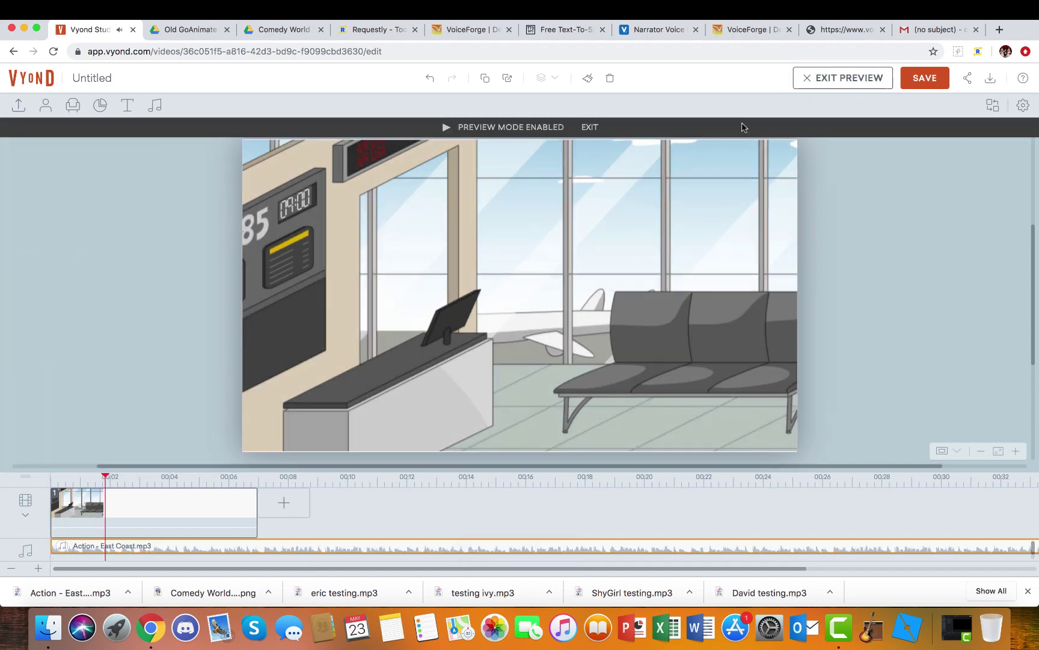
pyautogui.click(582, 128)
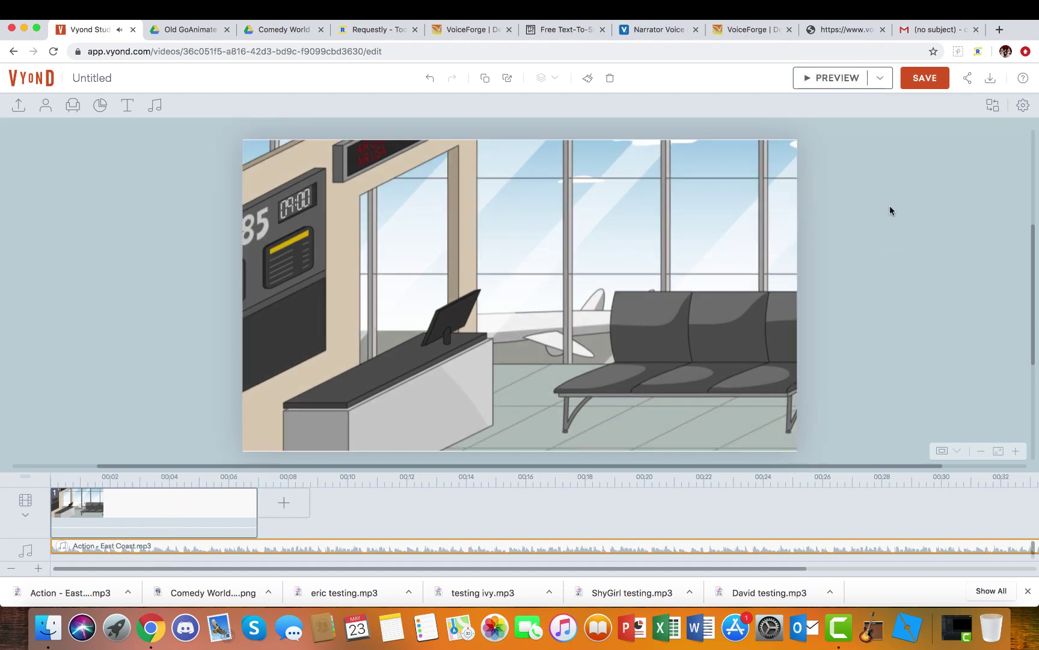